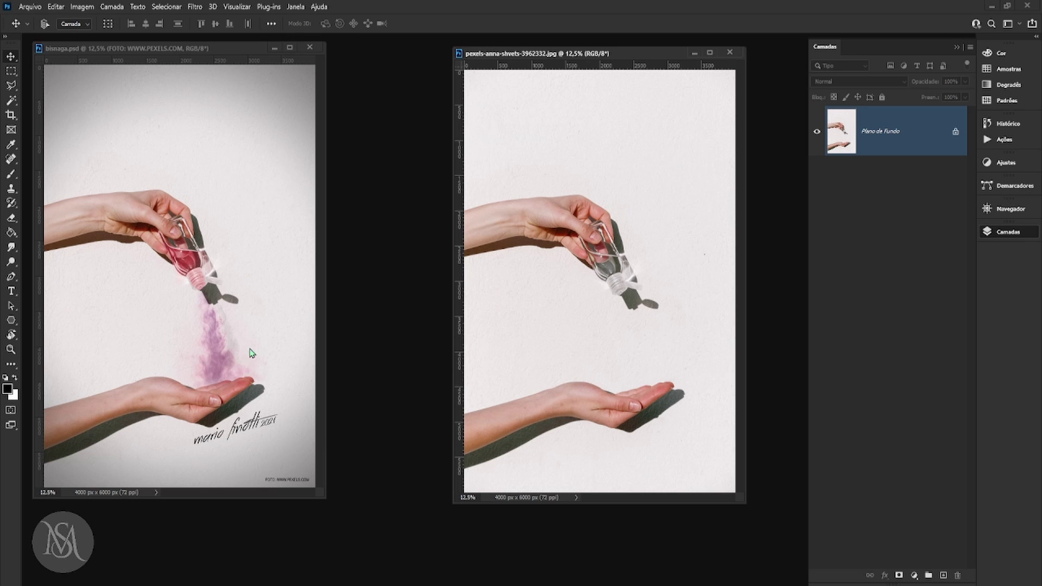
# Step: Unlock the background layer of the plain hands photo and duplicate it
pyautogui.moveTo(615, 56)
pyautogui.mouseDown()
pyautogui.moveTo(643, 66)
pyautogui.moveTo(628, 59)
pyautogui.mouseUp()
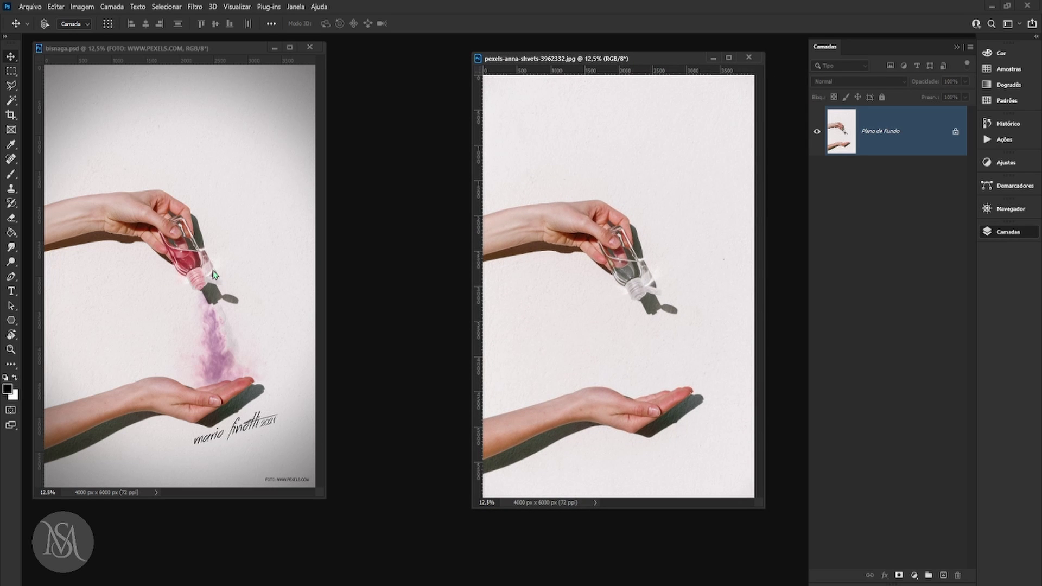
pyautogui.moveTo(658, 59); pyautogui.dragTo(632, 53)
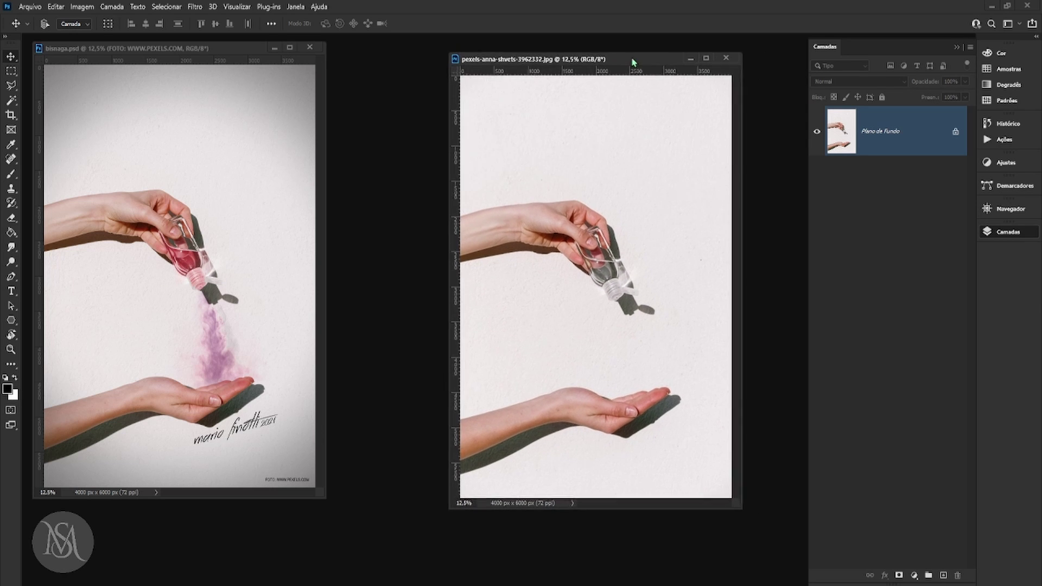
pyautogui.click(955, 132)
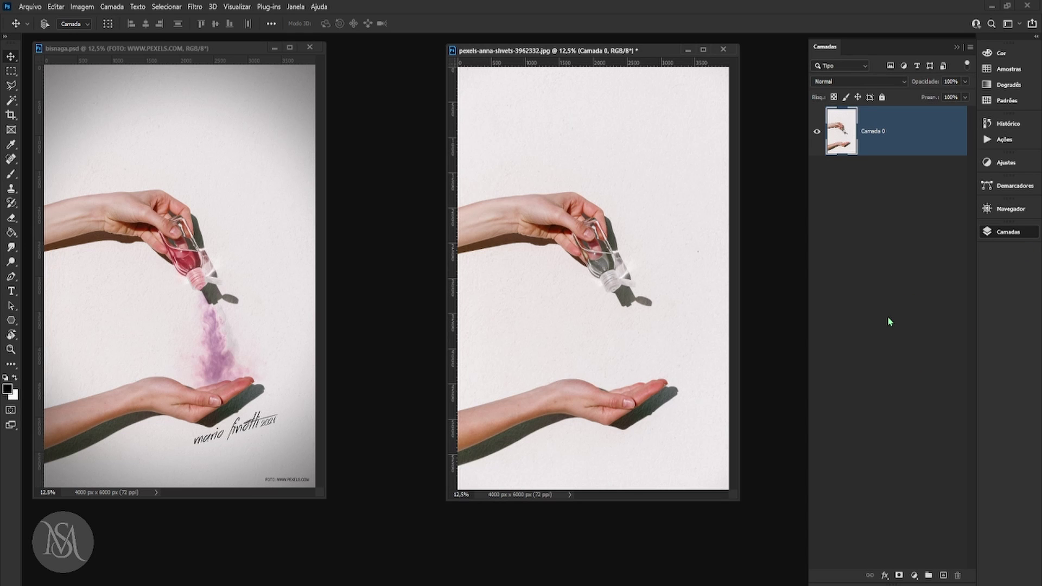
pyautogui.hotkey('ctrl', 'j')
pyautogui.click(905, 230)
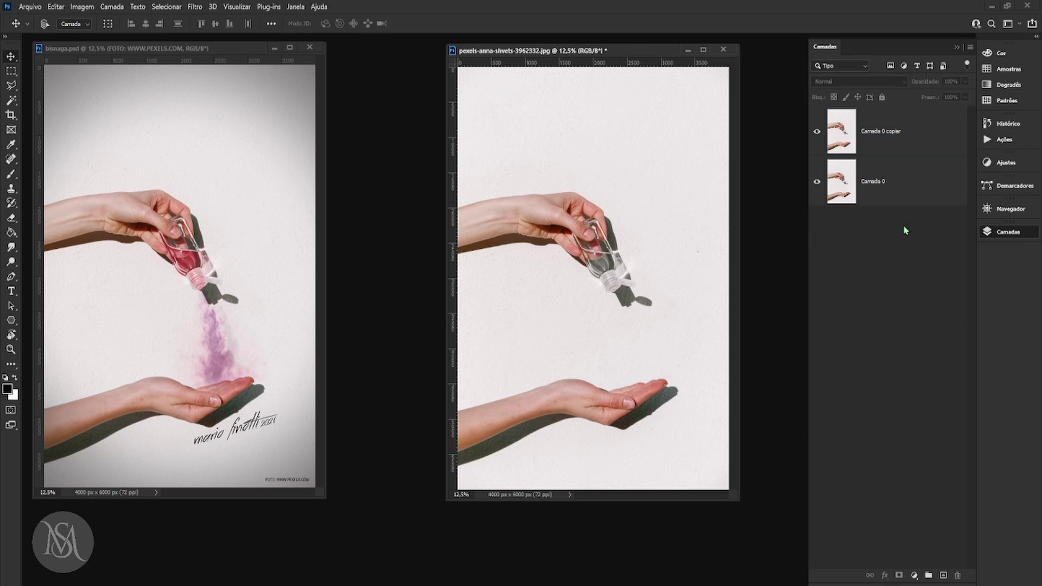
pyautogui.click(892, 137)
pyautogui.click(884, 183)
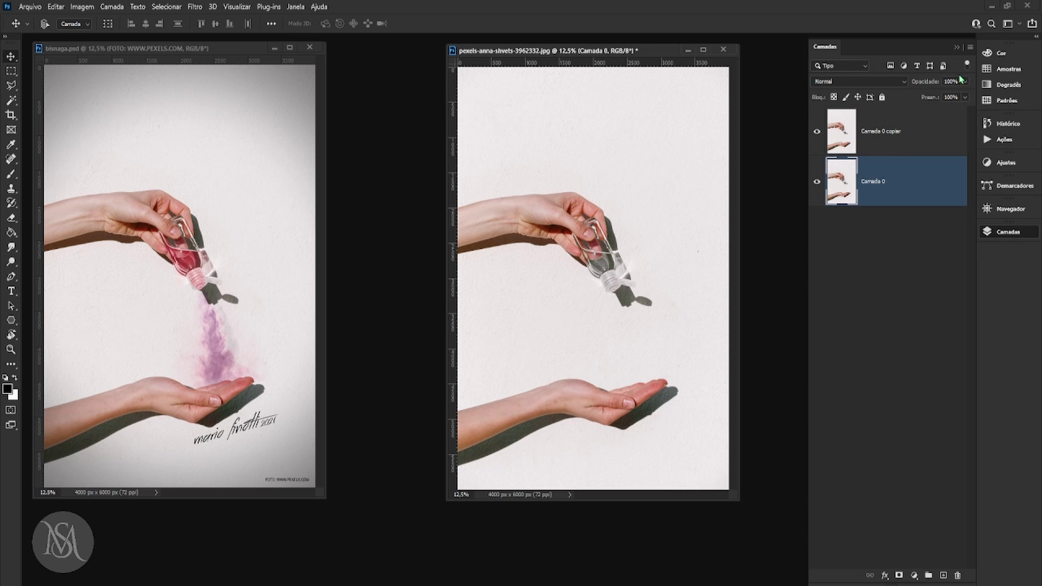
pyautogui.click(969, 48)
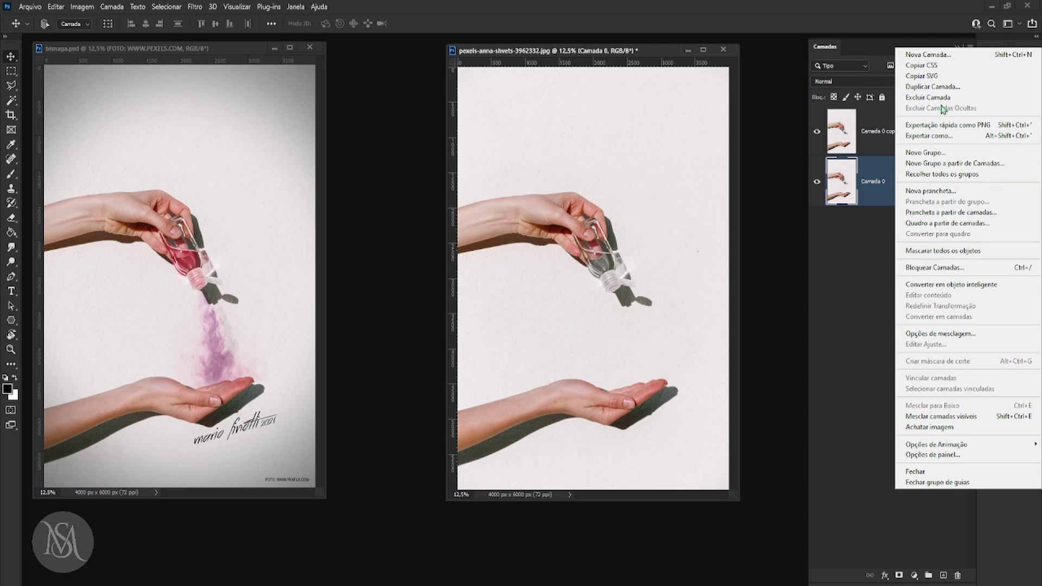
pyautogui.click(882, 297)
pyautogui.moveTo(883, 182); pyautogui.dragTo(898, 317)
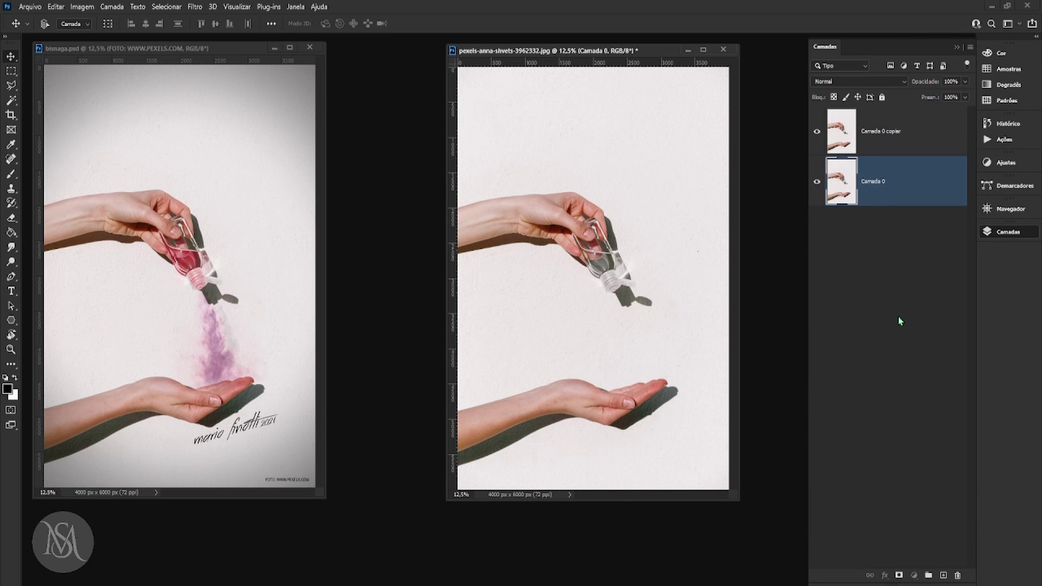
pyautogui.click(898, 317)
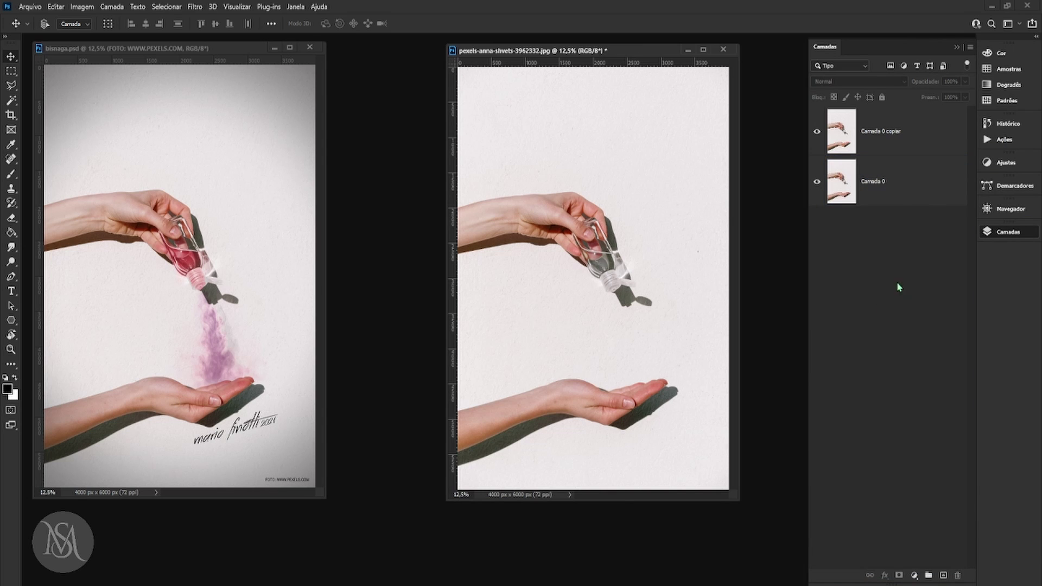
# Step: Add a purple (#a238ec) solid colour fill layer above Camada 0 copiar and set its blend mode to Luz Indireta
pyautogui.click(881, 135)
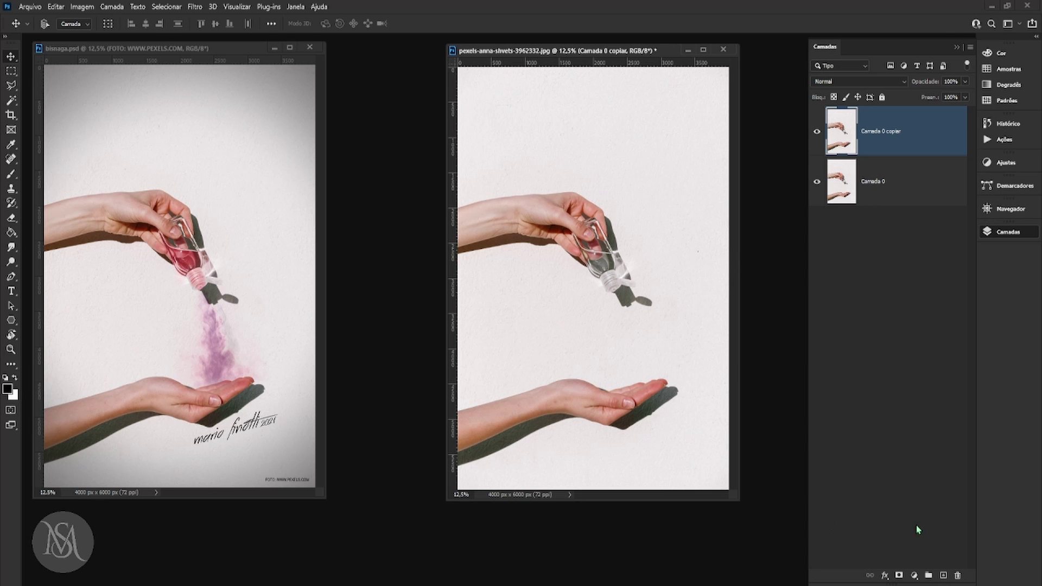
pyautogui.click(916, 576)
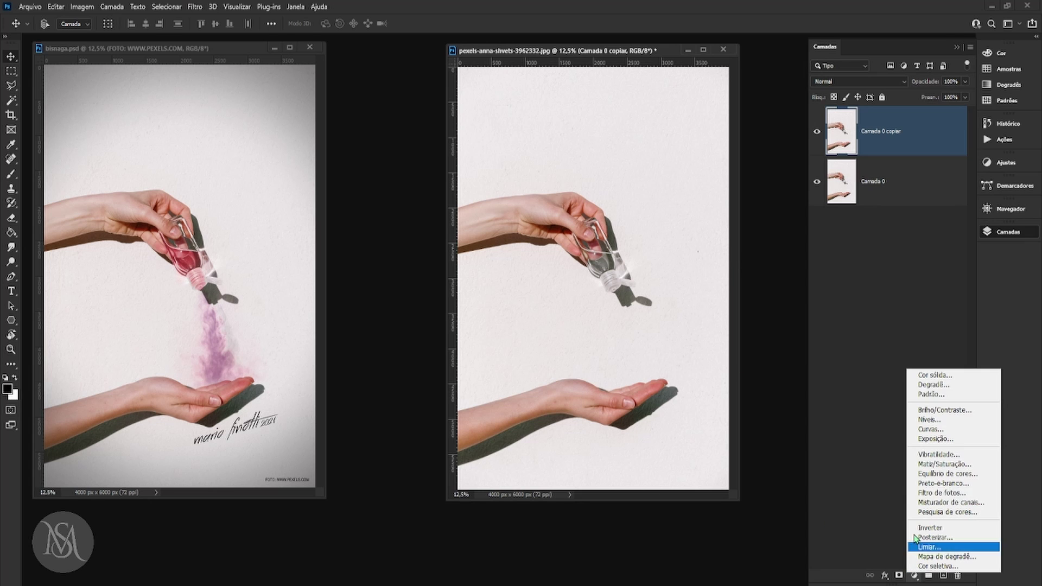
pyautogui.click(928, 374)
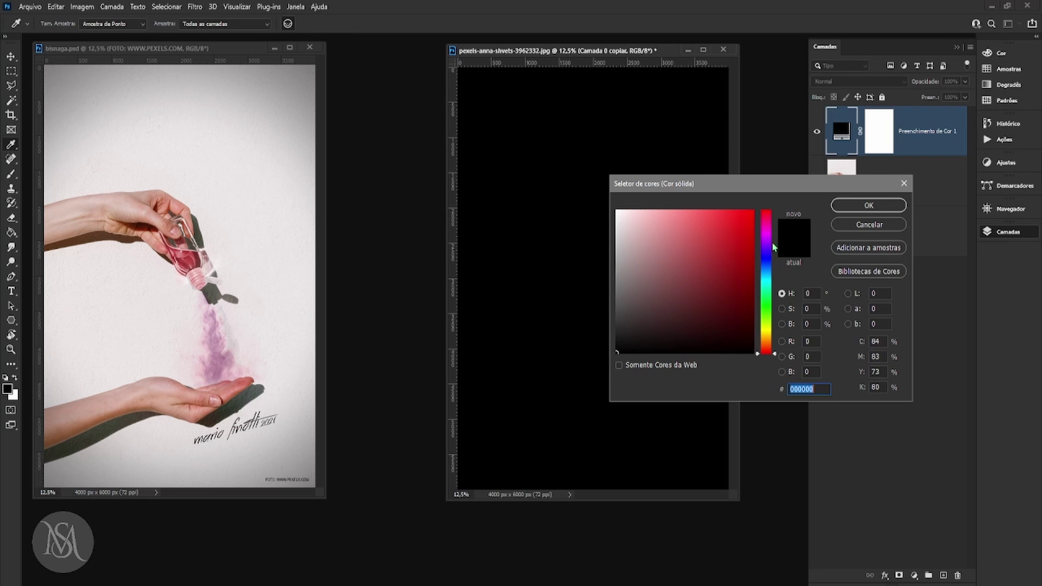
pyautogui.moveTo(727, 293); pyautogui.dragTo(723, 225)
pyautogui.click(869, 205)
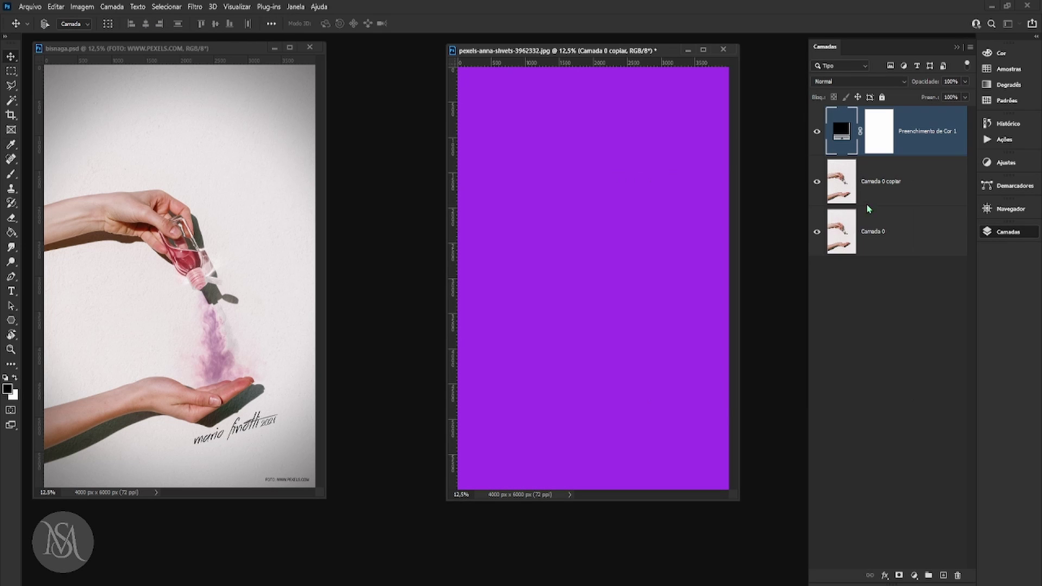
pyautogui.click(851, 83)
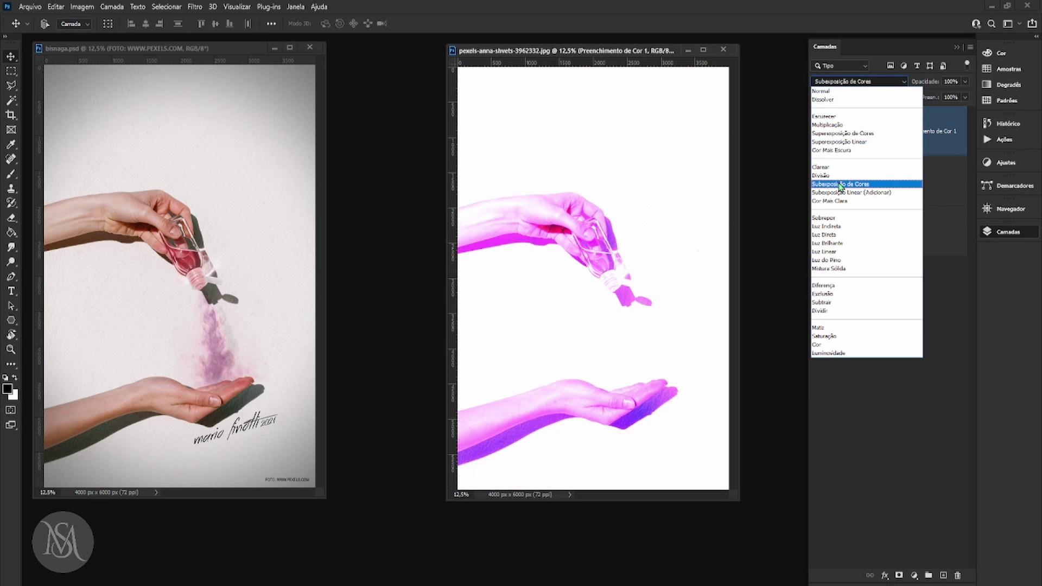
pyautogui.click(838, 228)
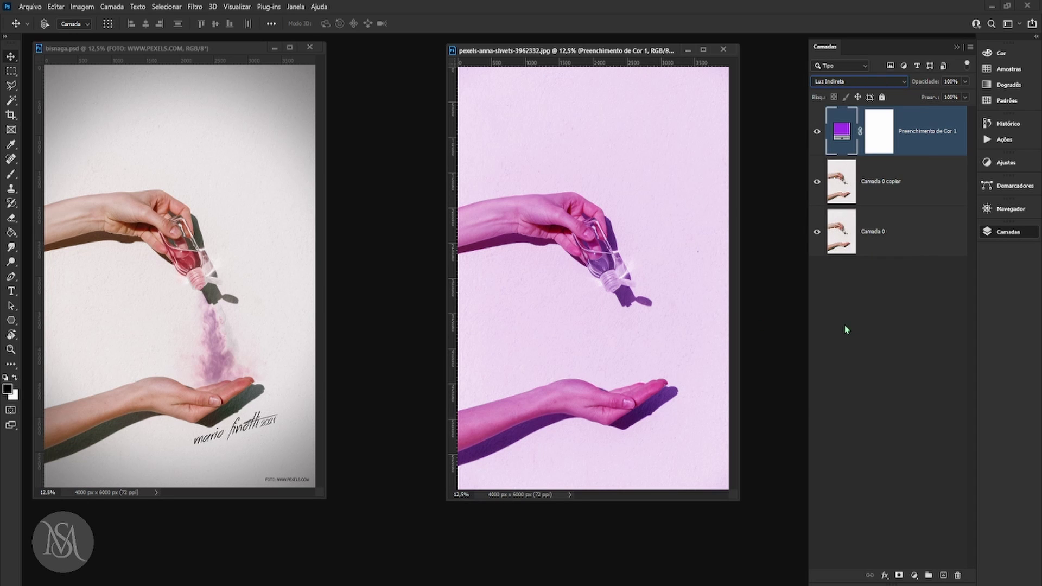
pyautogui.click(879, 120)
pyautogui.click(874, 230)
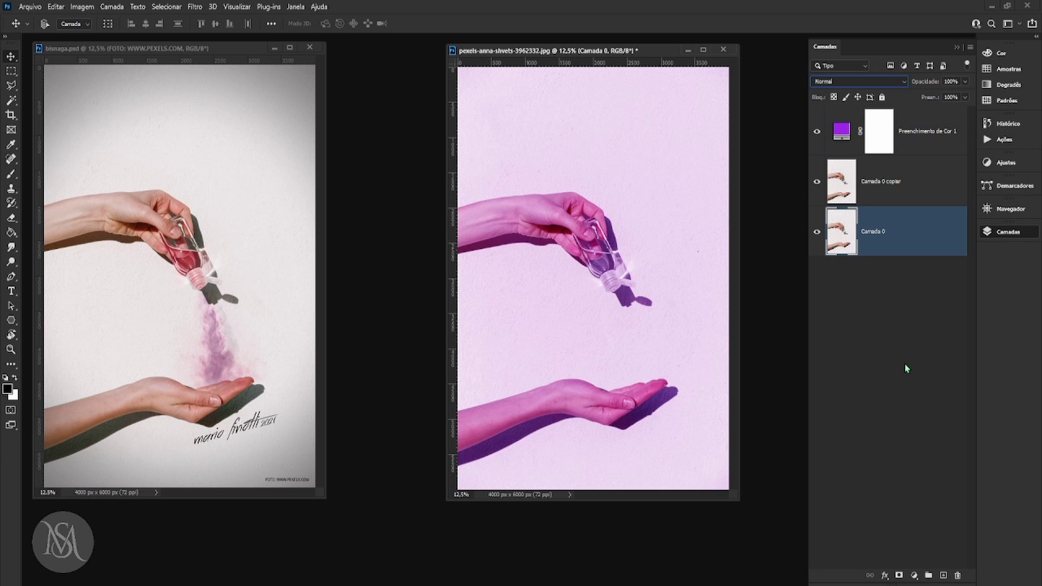
pyautogui.click(912, 234)
pyautogui.click(958, 575)
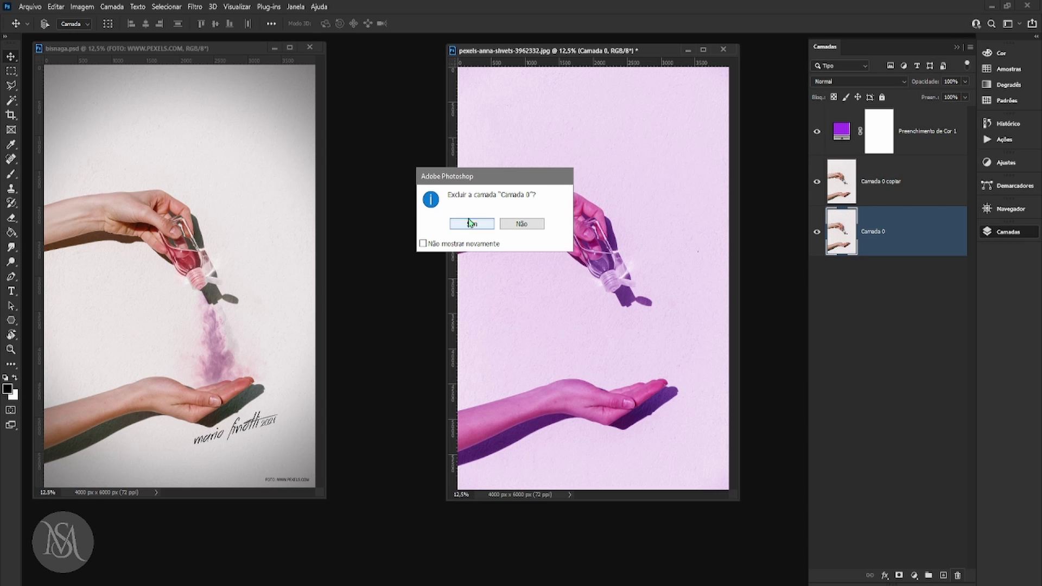
pyautogui.press('Escape')
pyautogui.click(811, 243)
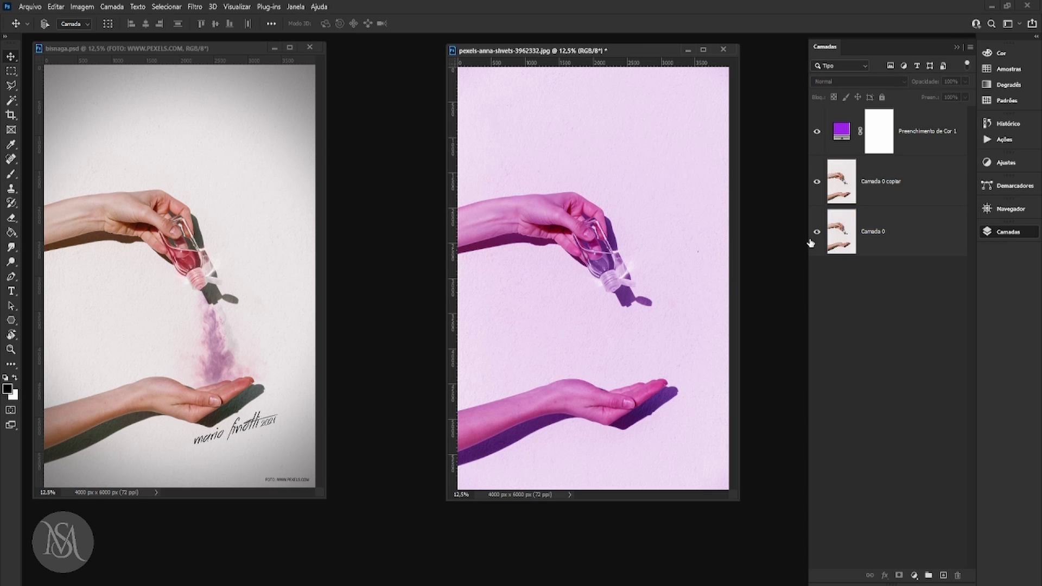
pyautogui.click(817, 233)
pyautogui.click(818, 234)
# Step: Label the Camada 0 layer red (Vermelho) and its copy blue (Azul)
pyautogui.click(885, 233)
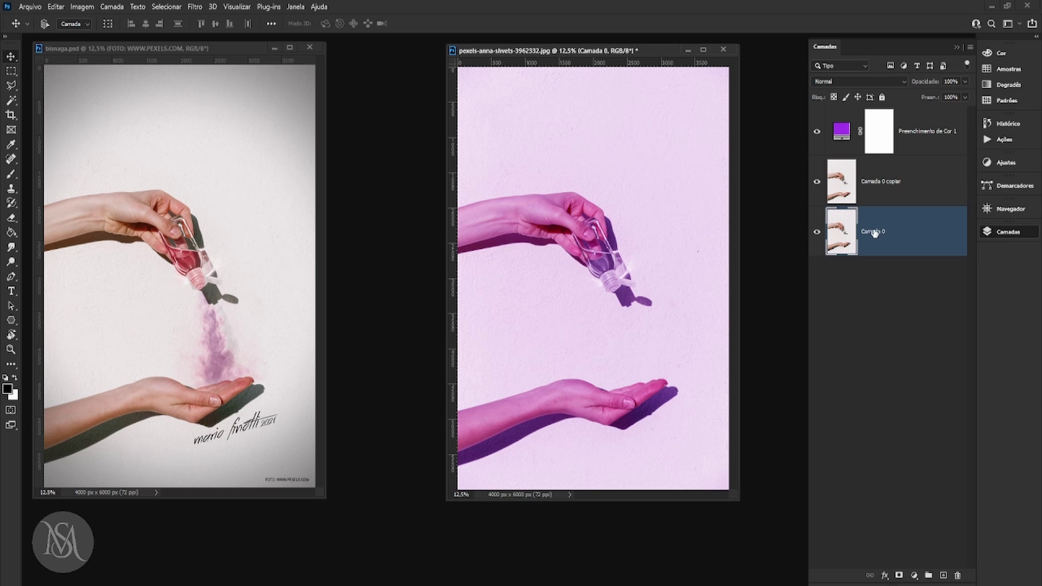
pyautogui.rightClick(875, 237)
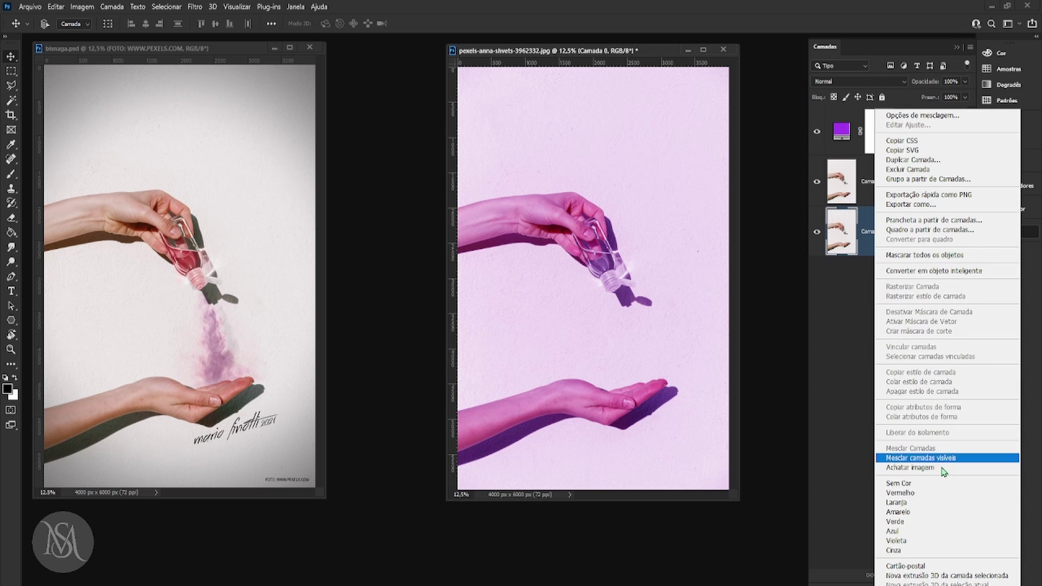
pyautogui.click(901, 493)
pyautogui.click(895, 184)
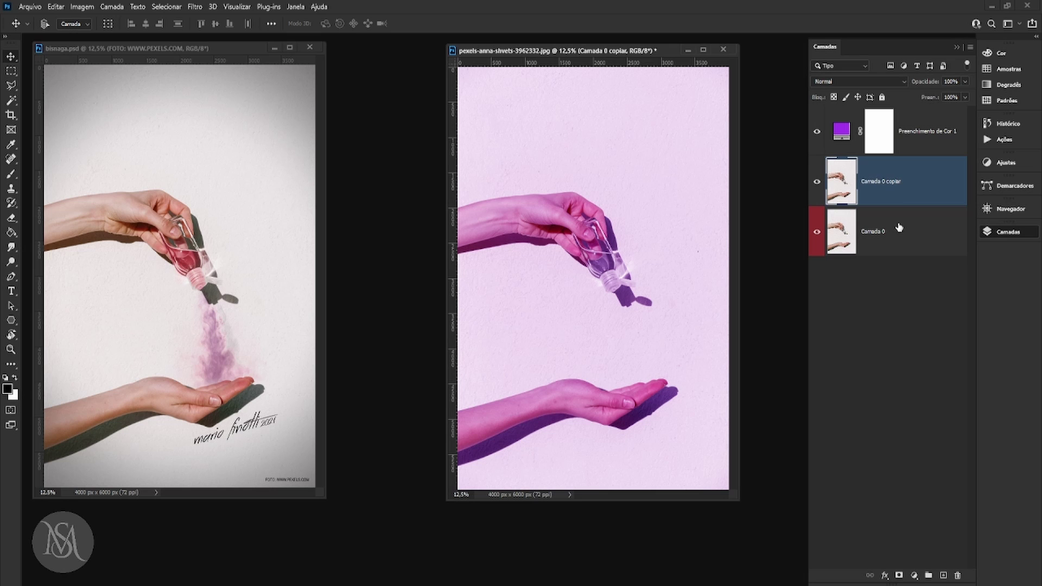
pyautogui.rightClick(881, 183)
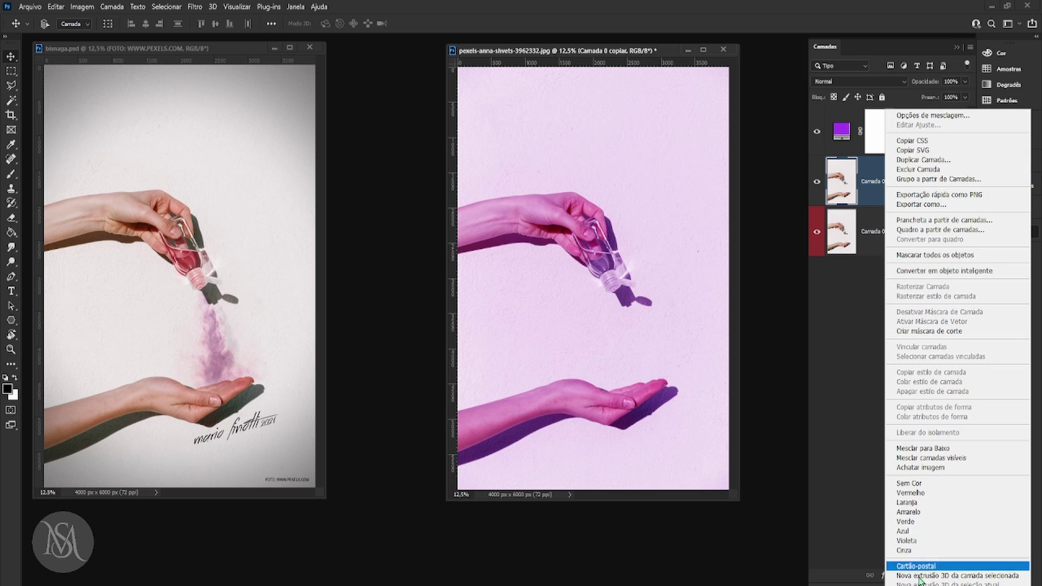
pyautogui.click(915, 532)
pyautogui.click(863, 320)
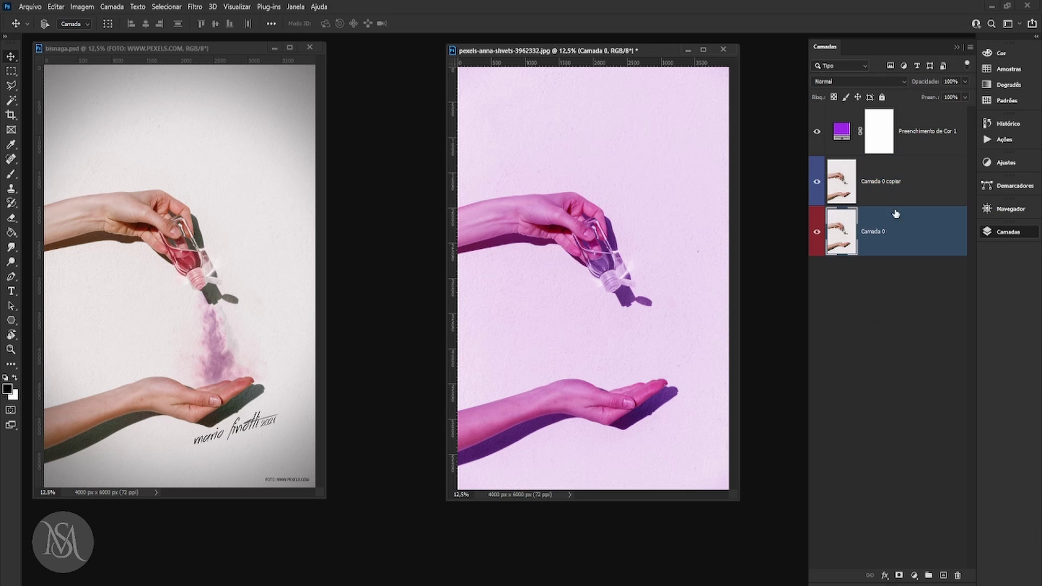
# Step: Fully lock the red-labelled Camada 0 layer and hide it
pyautogui.click(896, 236)
pyautogui.click(818, 232)
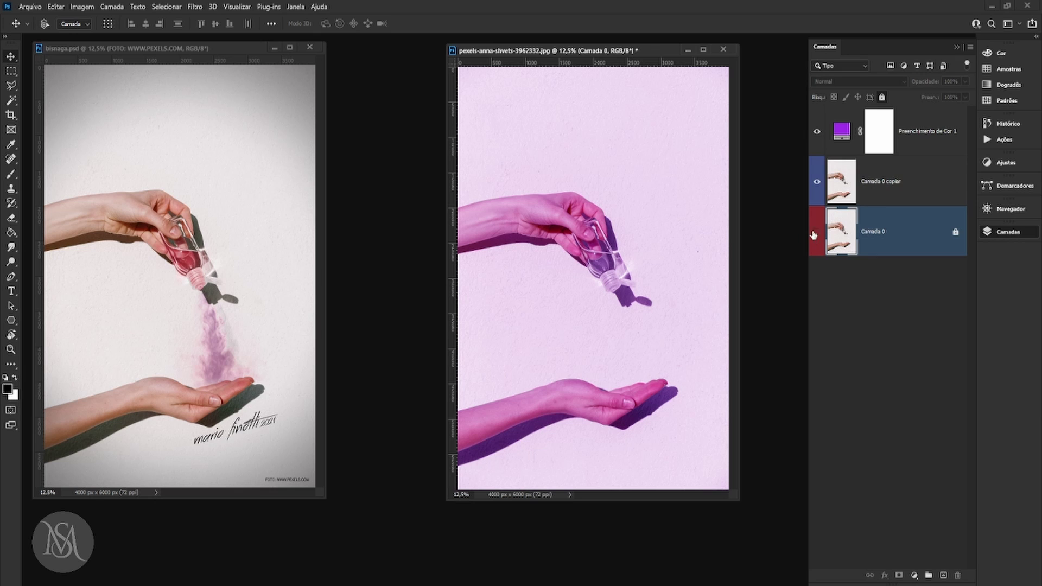
pyautogui.click(873, 190)
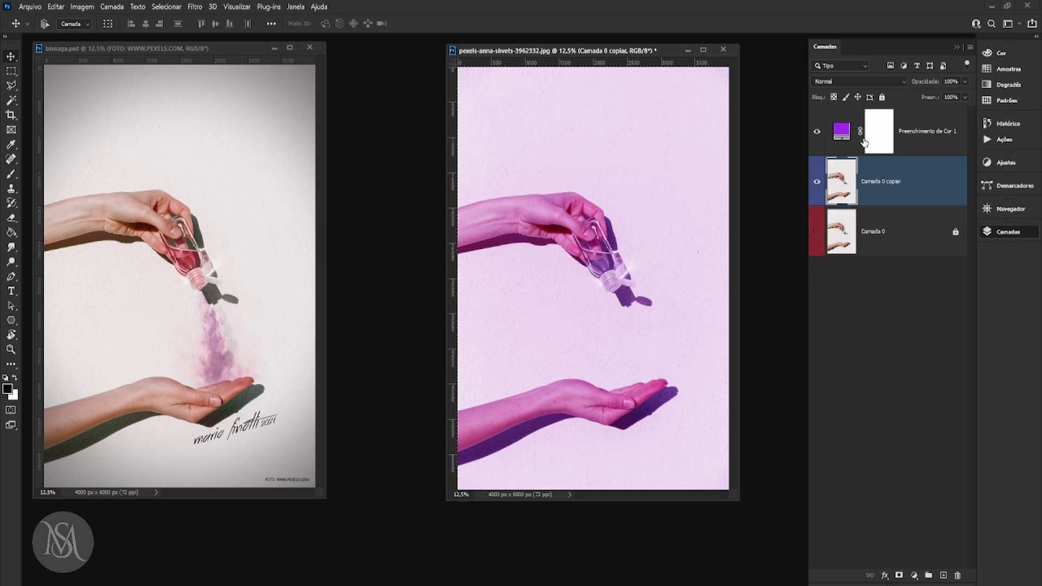
pyautogui.click(915, 578)
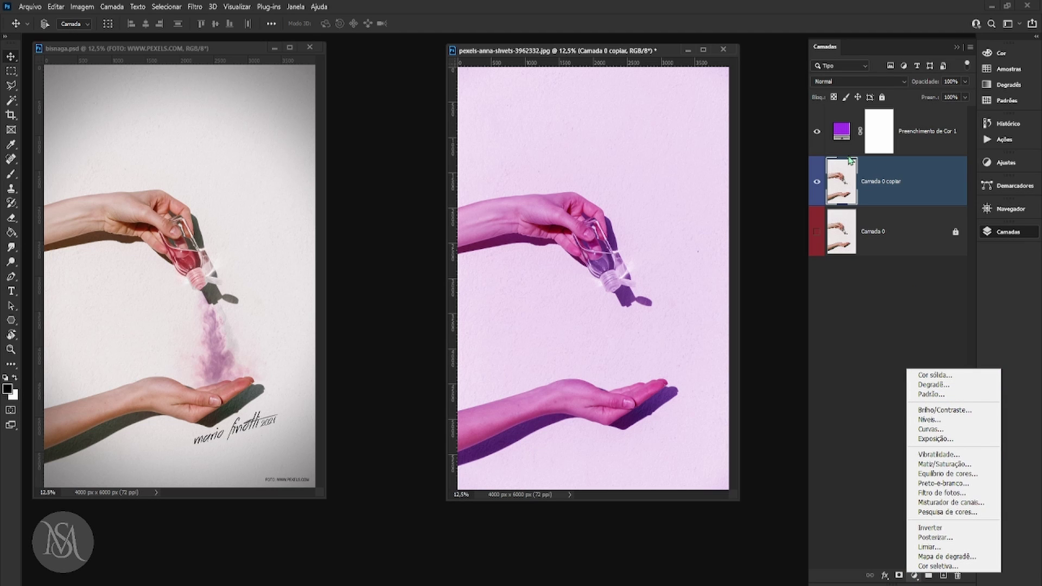
pyautogui.press('Escape')
# Step: Change the solid colour fill to red (#d41438), with Luz Indireta as the layer's blend mode
pyautogui.click(882, 133)
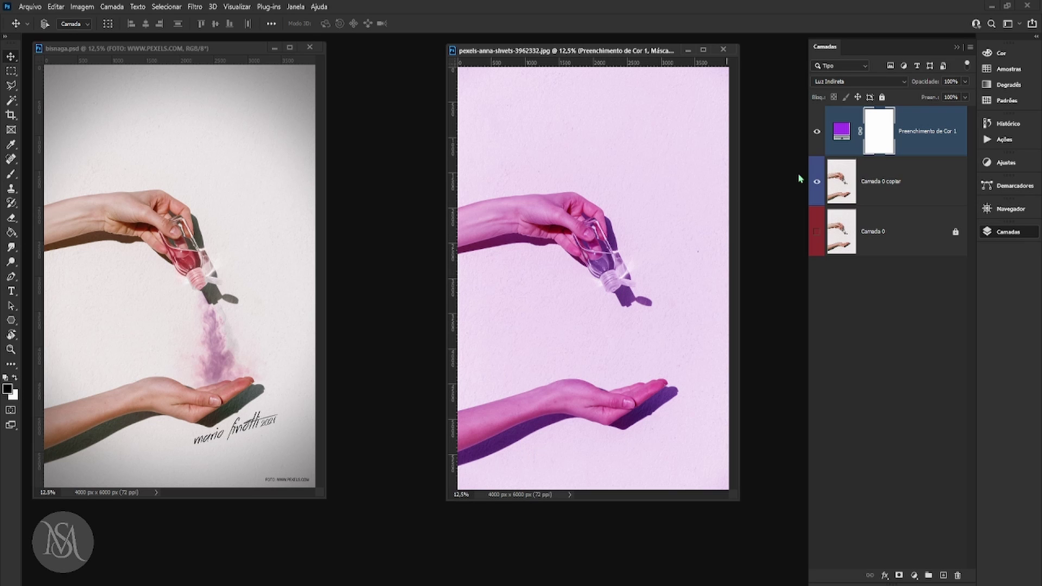
pyautogui.doubleClick(841, 142)
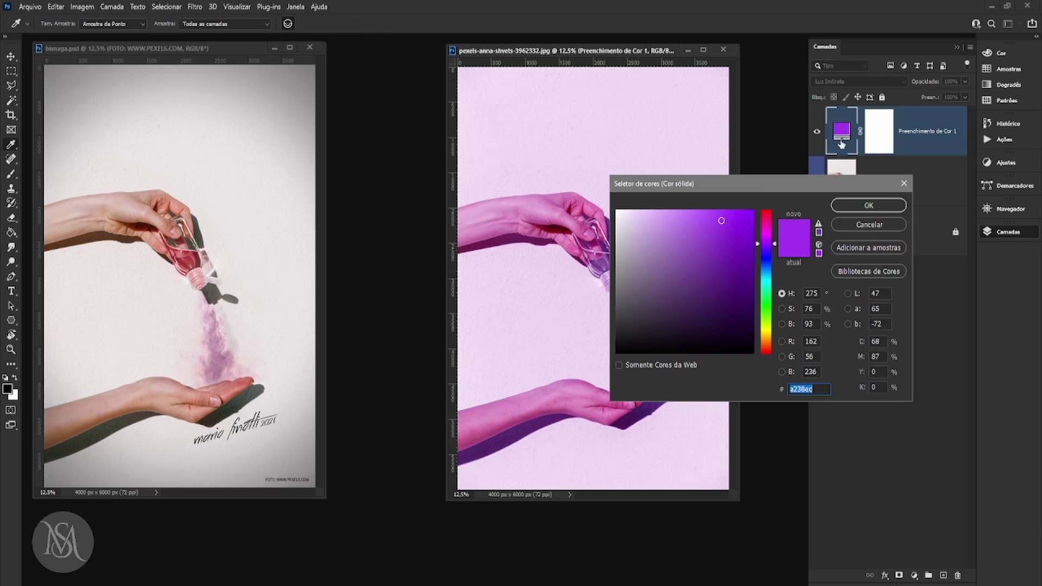
pyautogui.moveTo(780, 185); pyautogui.dragTo(802, 293)
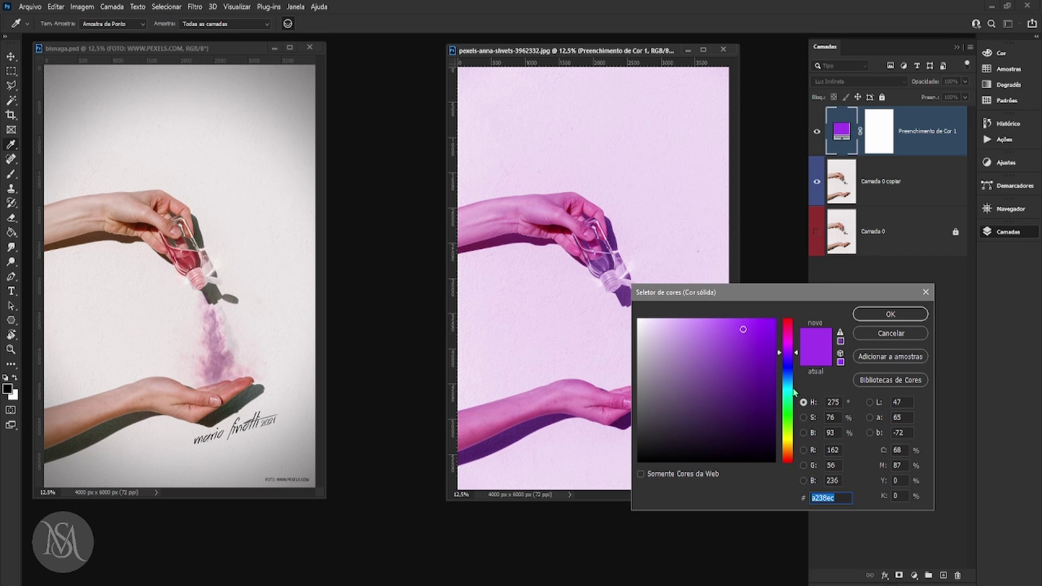
pyautogui.moveTo(796, 352); pyautogui.dragTo(763, 344)
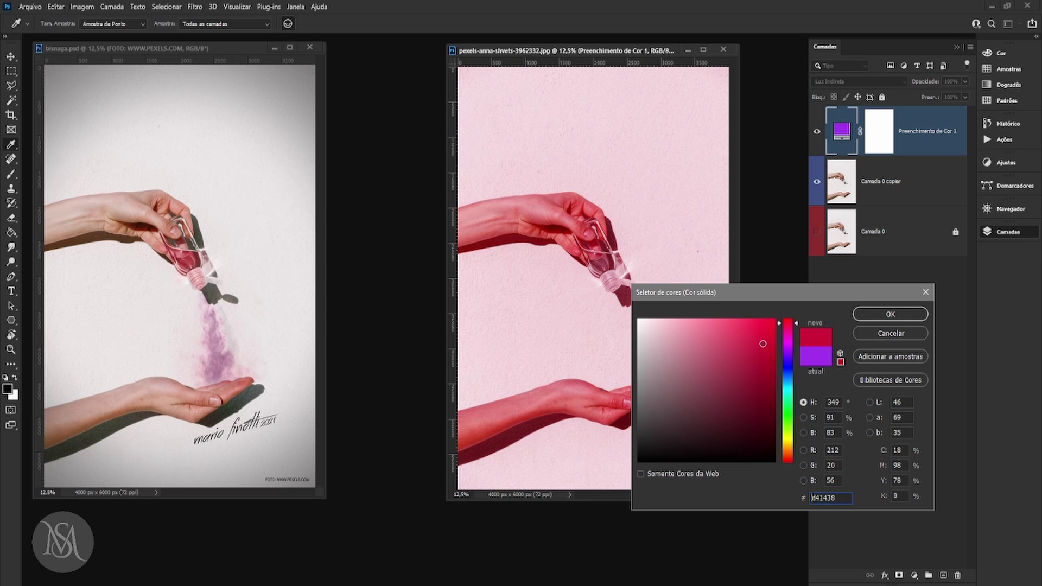
pyautogui.click(906, 313)
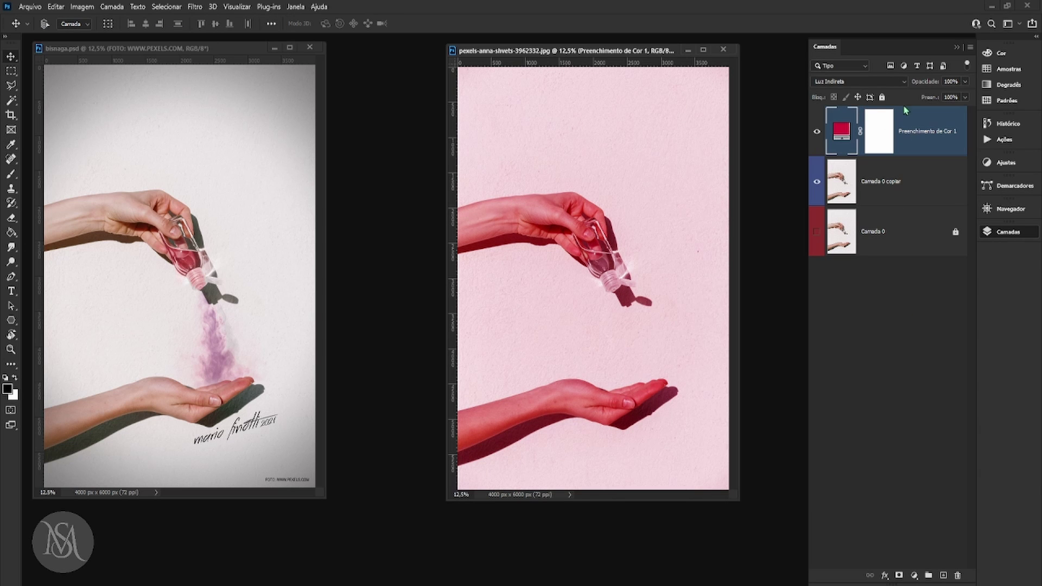
pyautogui.click(850, 83)
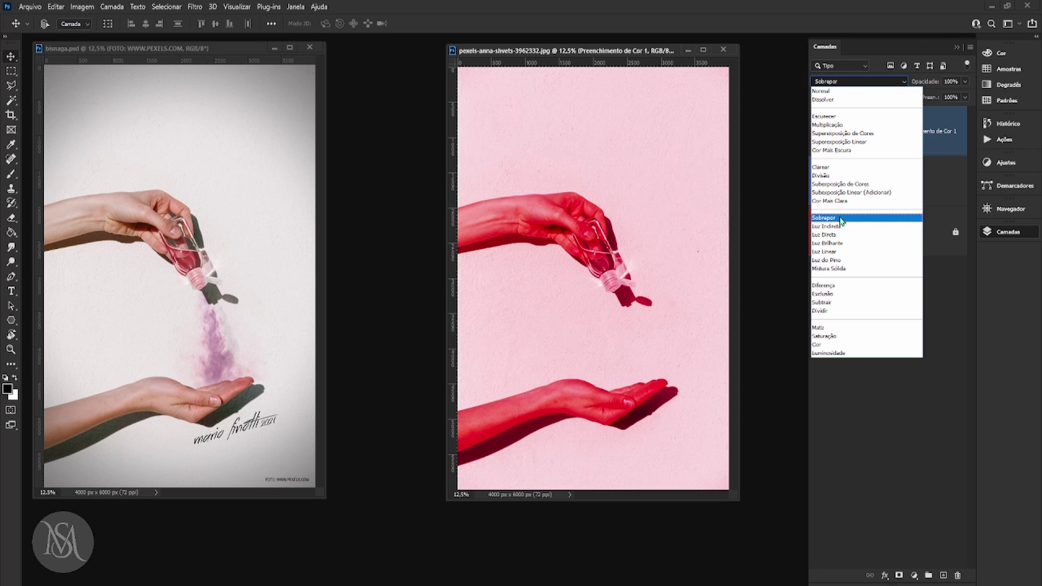
pyautogui.click(841, 231)
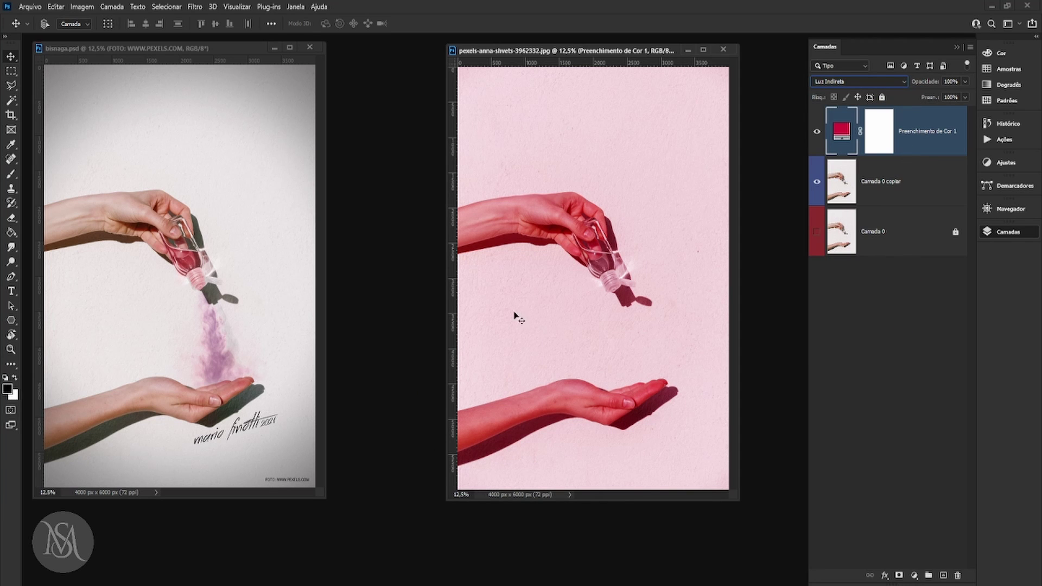
# Step: Target the red fill layer's mask and choose the hard round brush preset "Redondo duro - tamanho" from Pincéis gerais
pyautogui.click(873, 134)
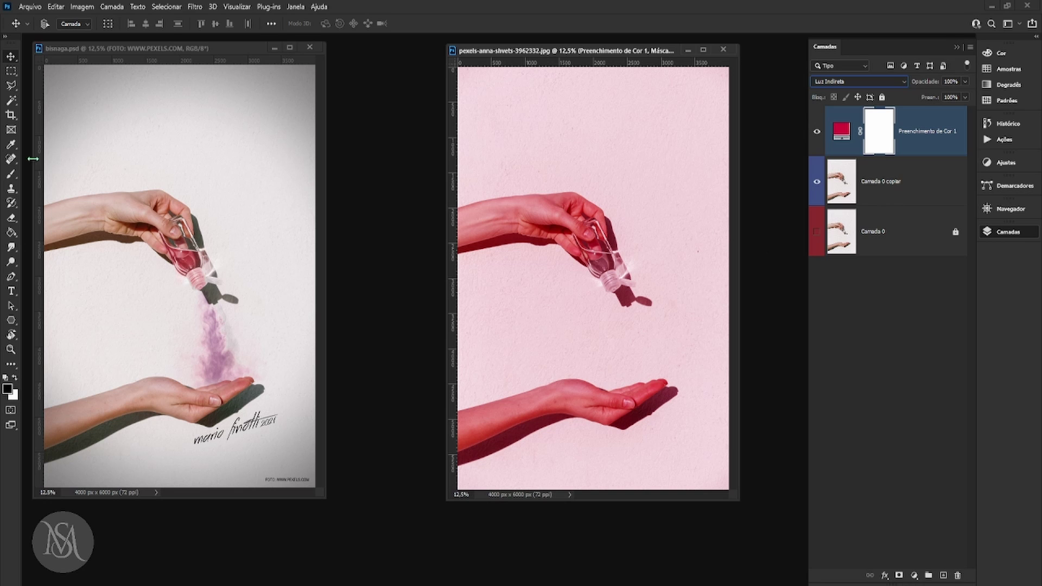
pyautogui.click(11, 351)
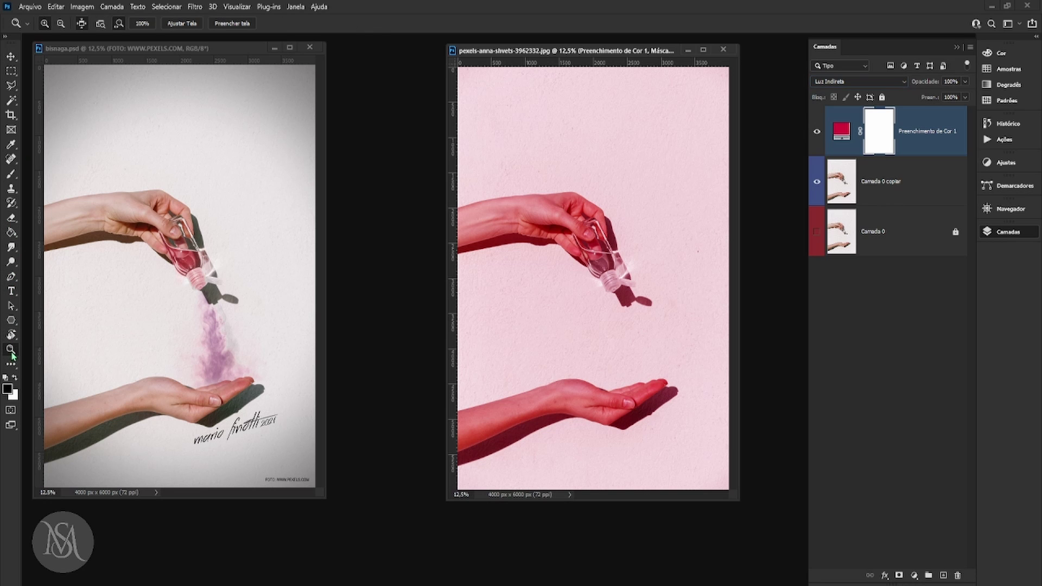
pyautogui.moveTo(610, 282); pyautogui.dragTo(725, 298)
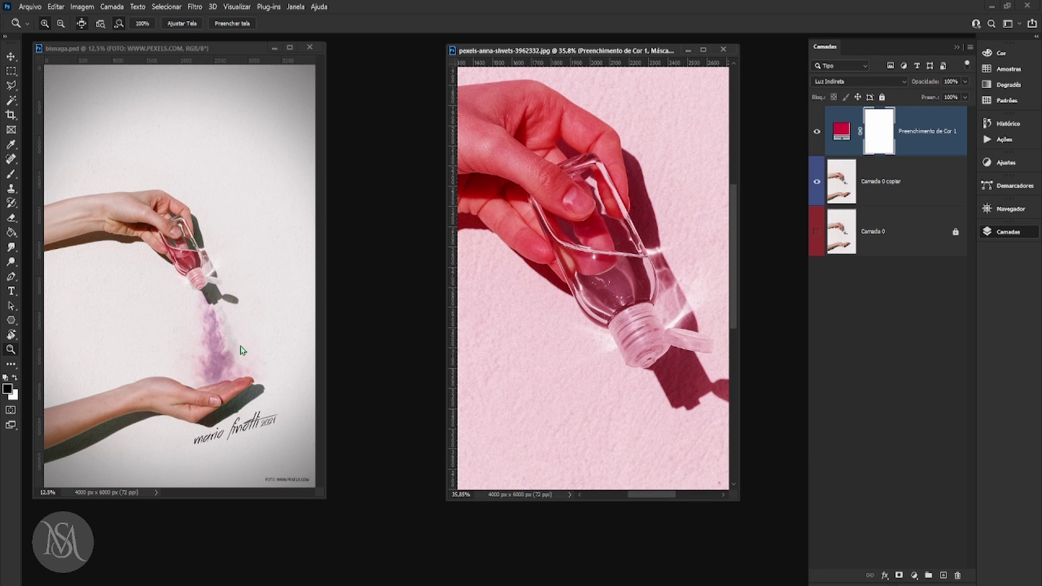
pyautogui.click(10, 174)
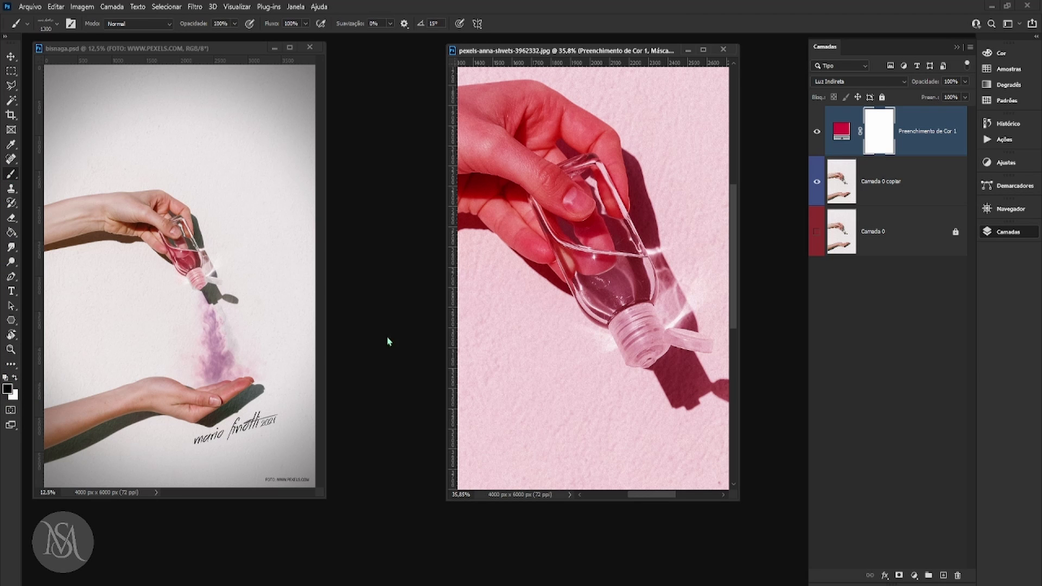
pyautogui.rightClick(570, 187)
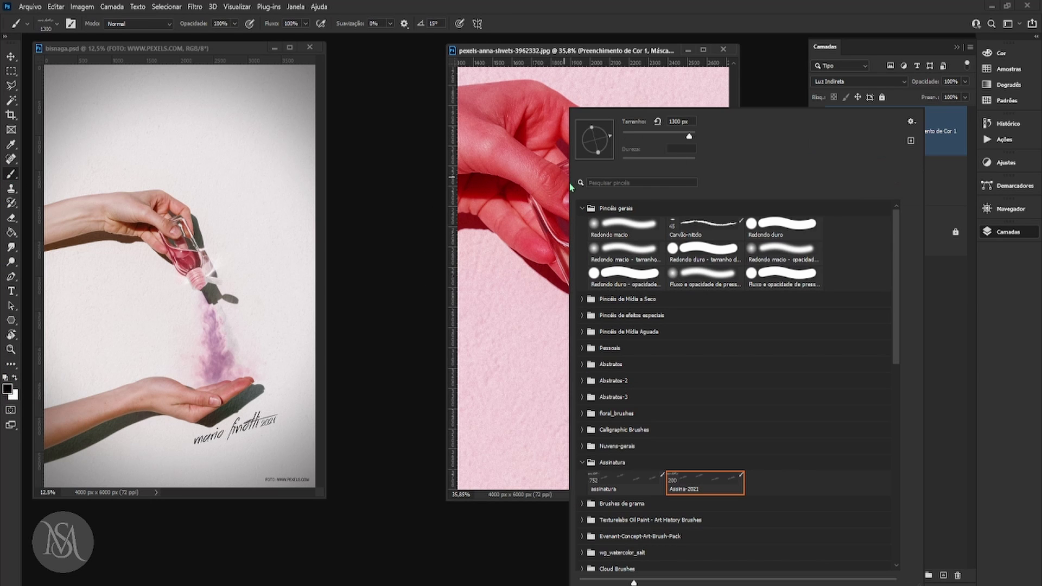
pyautogui.click(684, 247)
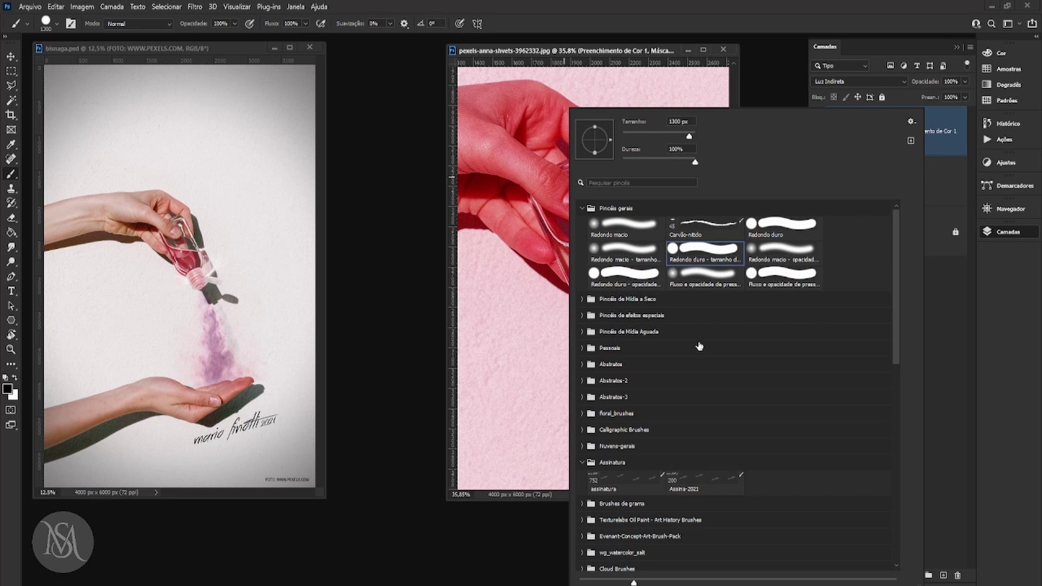
pyautogui.click(770, 80)
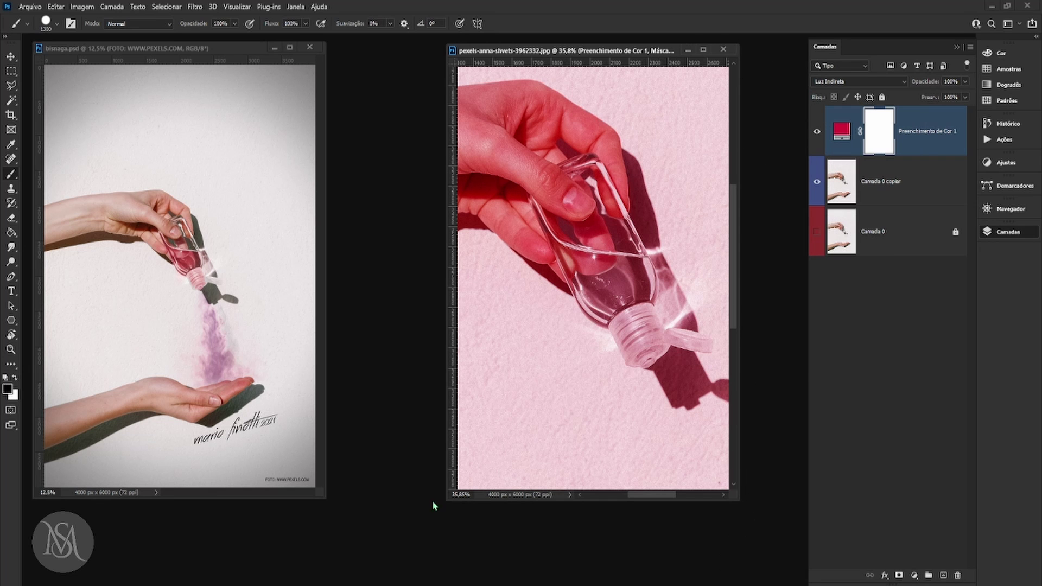
# Step: Show the whole photo at 12.5% zoom and place its window beside the reference image
pyautogui.moveTo(447, 500); pyautogui.dragTo(370, 560)
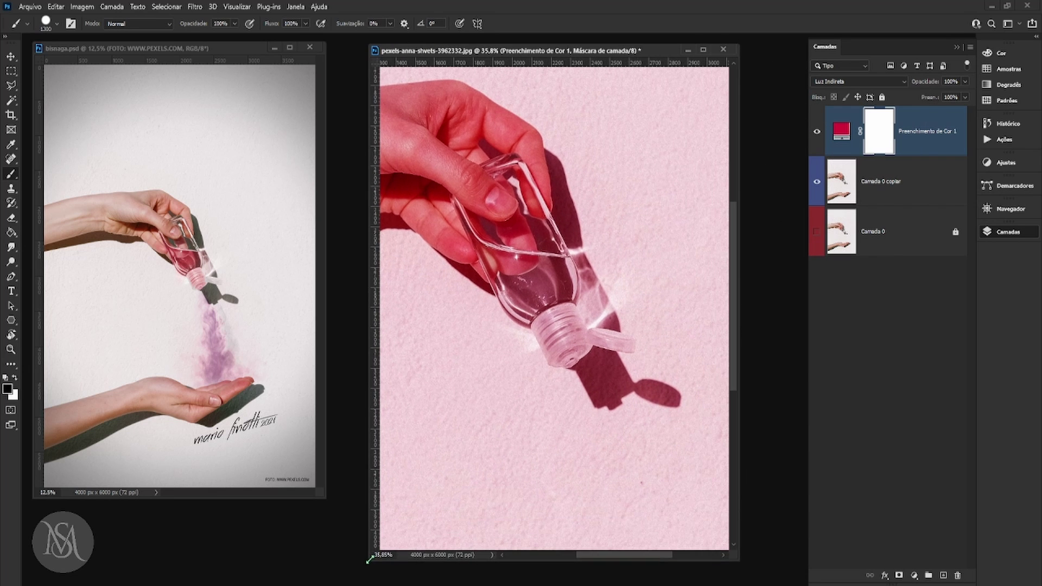
pyautogui.hotkey('ctrl', '0')
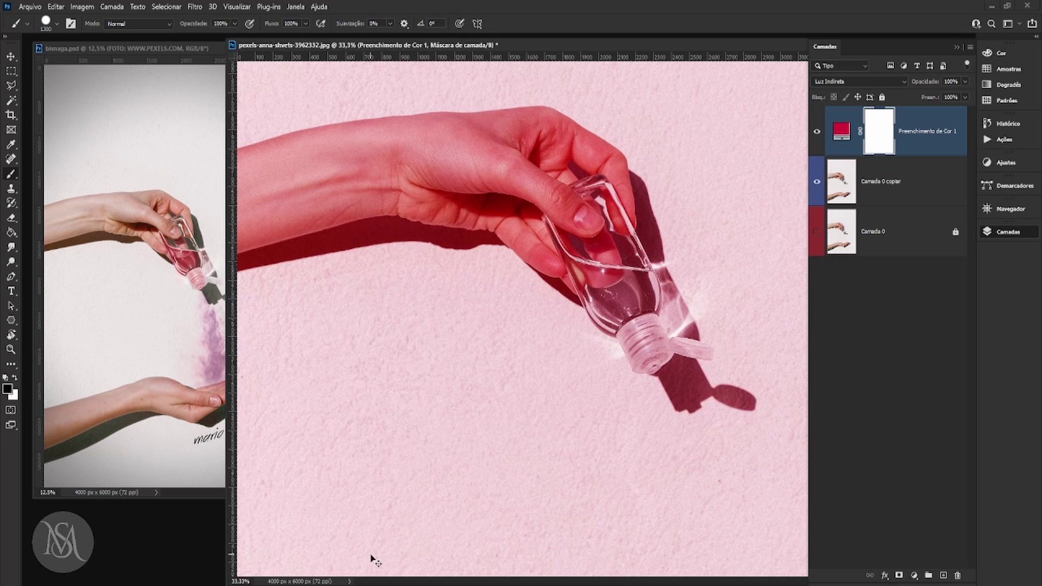
pyautogui.hotkey('ctrl', '-')
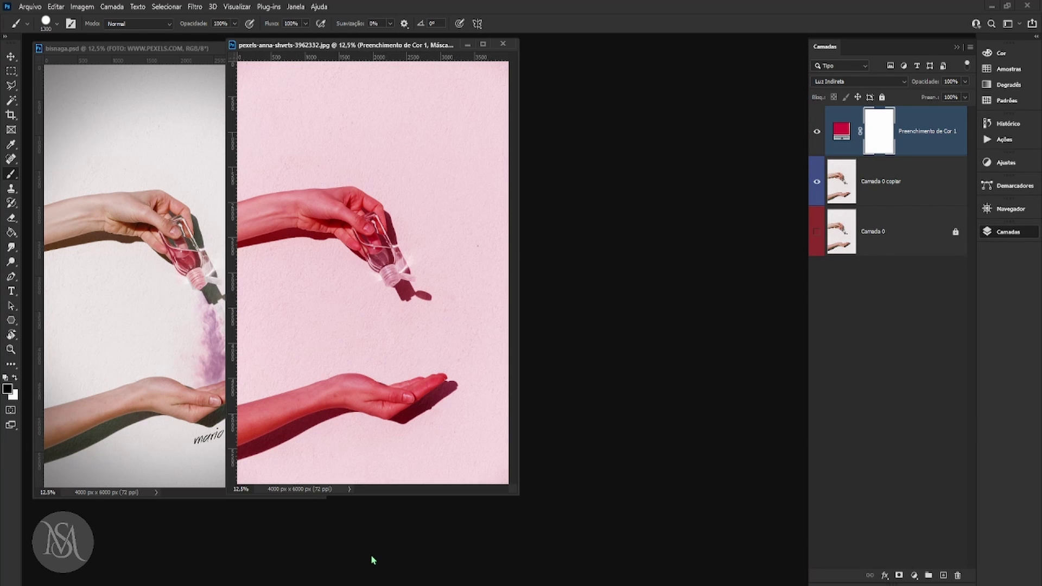
pyautogui.moveTo(462, 45); pyautogui.dragTo(636, 53)
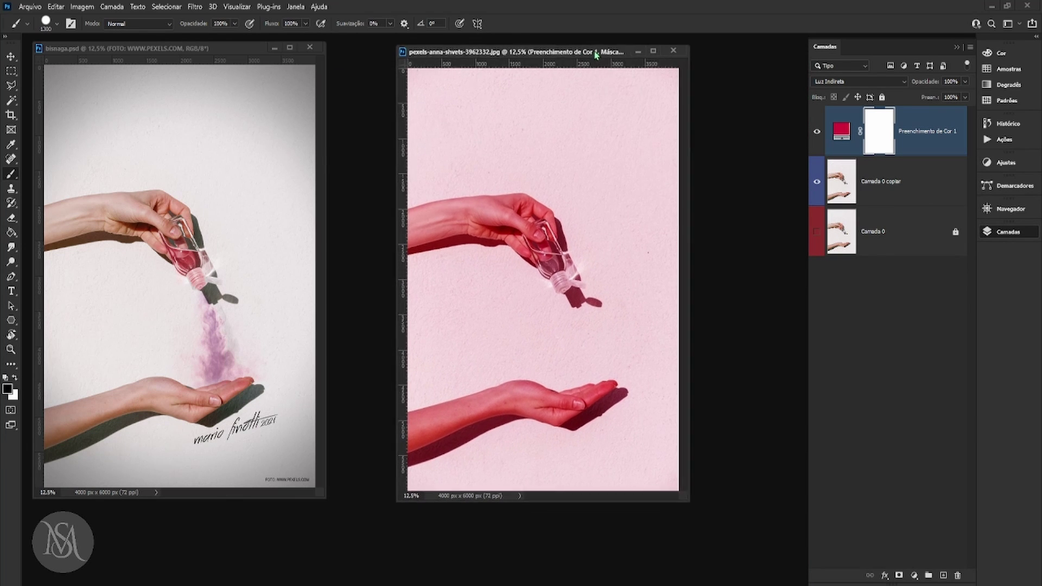
# Step: Retouch the small dark speck on the wall beside the bottle on Camada 0 copiar with the Spot Healing Brush
pyautogui.click(899, 183)
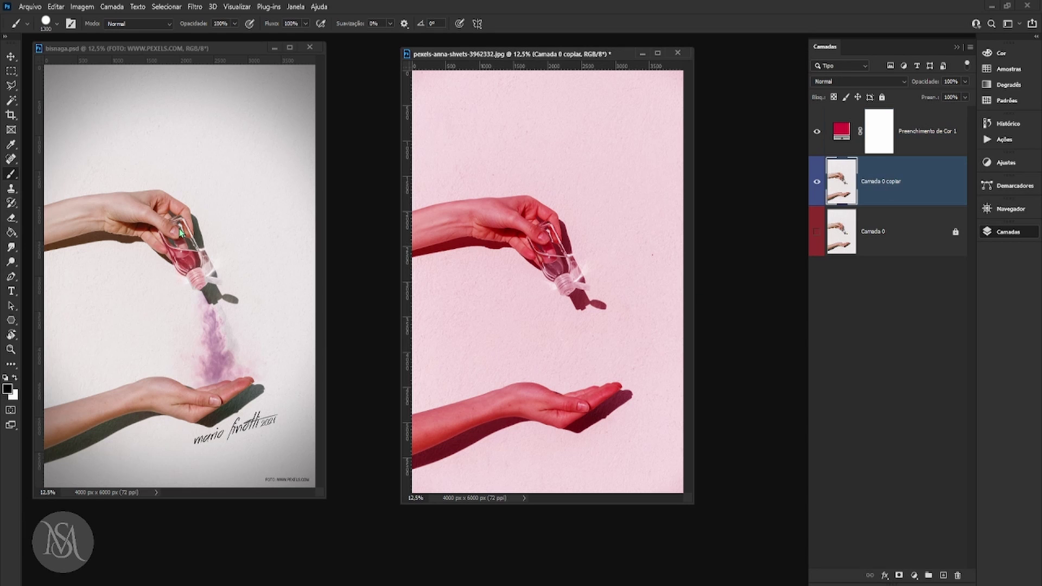
pyautogui.click(13, 158)
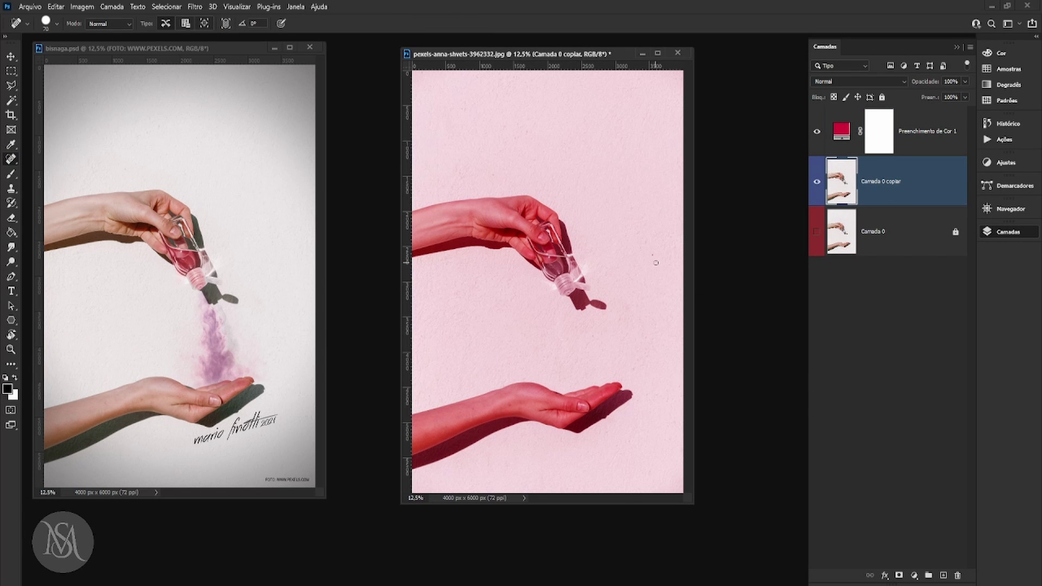
pyautogui.press(']')
pyautogui.press(']')
pyautogui.press(']')
pyautogui.click(11, 56)
# Step: Invert the red fill layer's mask to black and paint white over the bottle area with a 1300 px brush
pyautogui.click(892, 133)
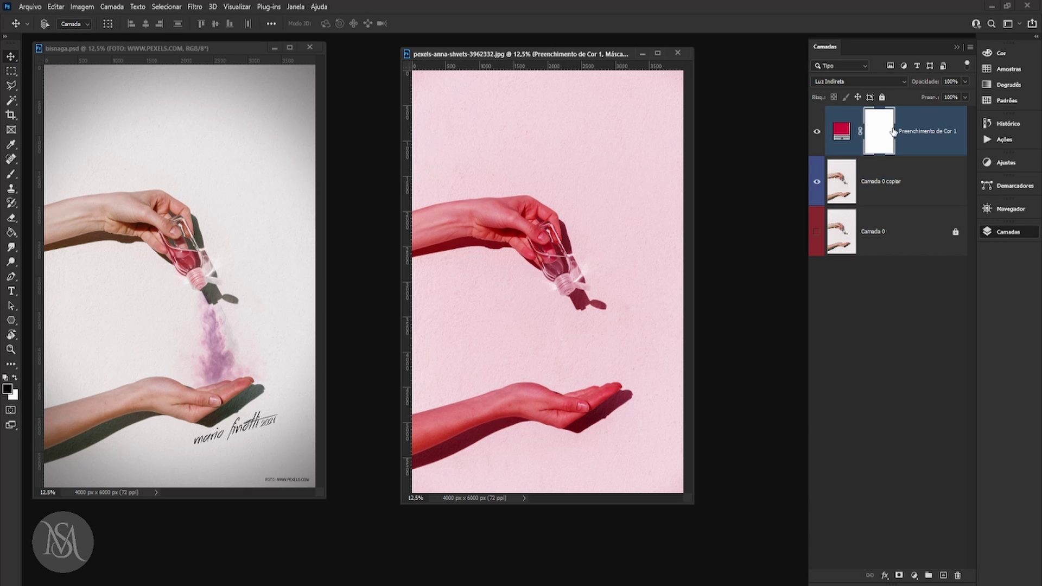
pyautogui.hotkey('ctrl', 'i')
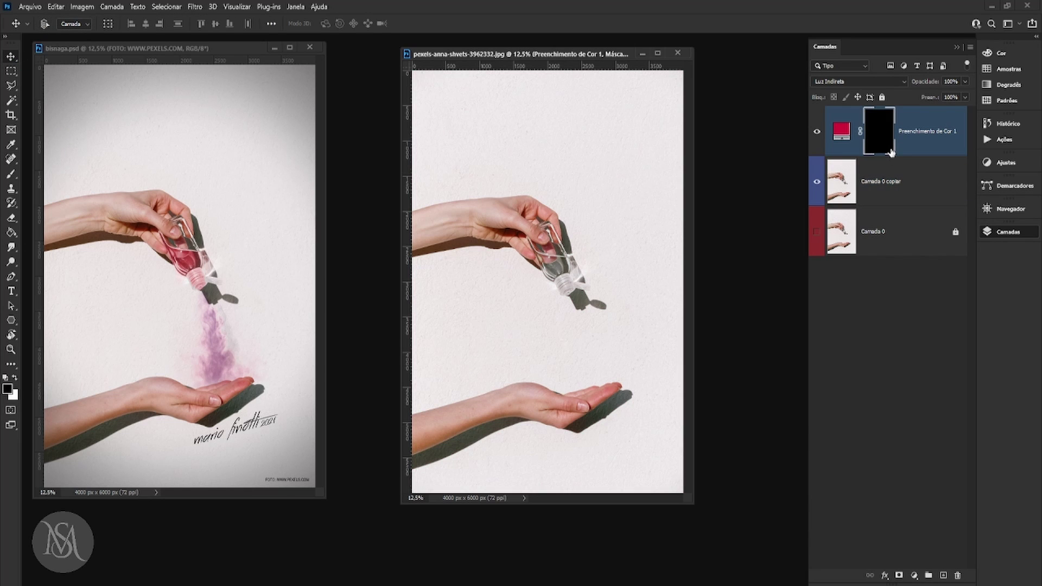
pyautogui.click(10, 173)
pyautogui.click(15, 378)
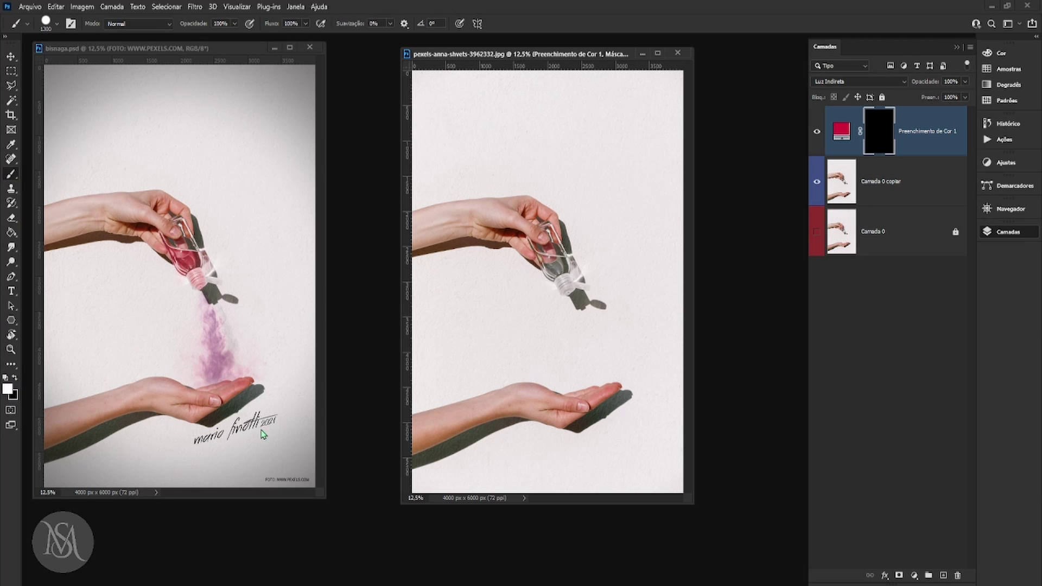
pyautogui.click(554, 253)
pyautogui.click(567, 279)
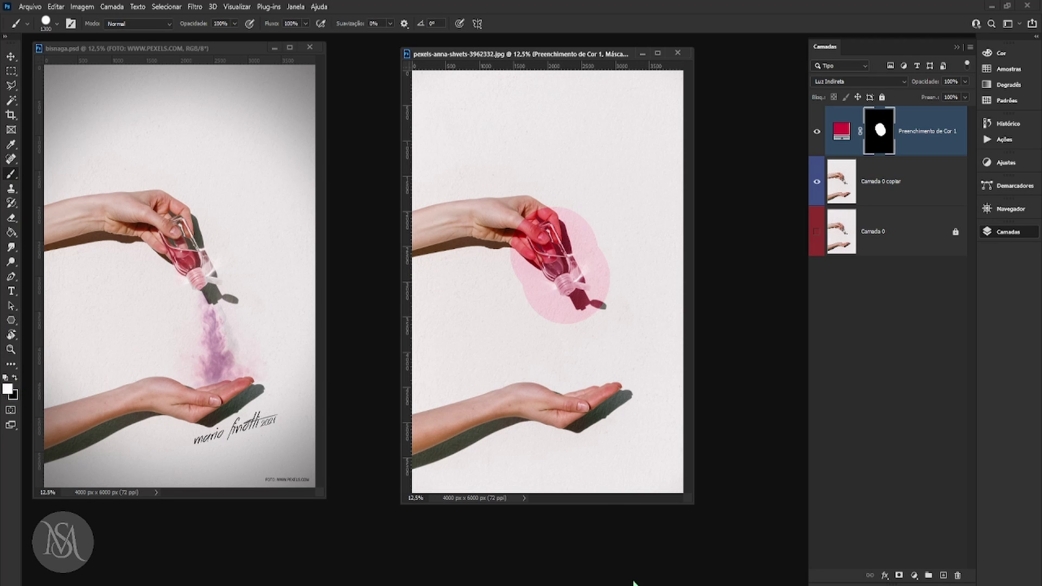
# Step: With a 50 px black brush on the mask, remove the red tint from the upper fingers, nearby wall shadow and upper bottle
pyautogui.click(10, 349)
pyautogui.moveTo(550, 244); pyautogui.dragTo(581, 282)
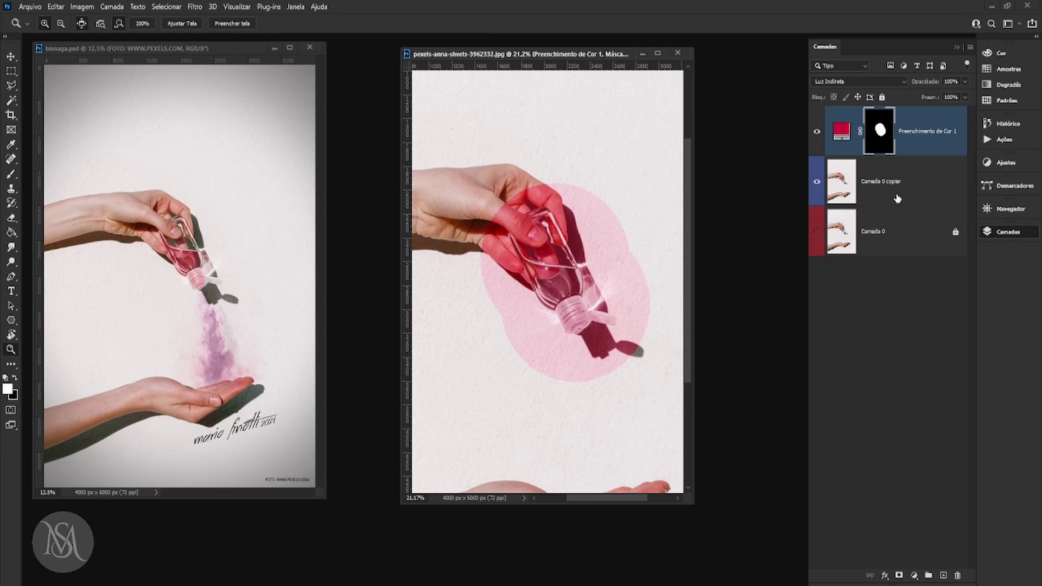
pyautogui.click(15, 379)
pyautogui.click(10, 173)
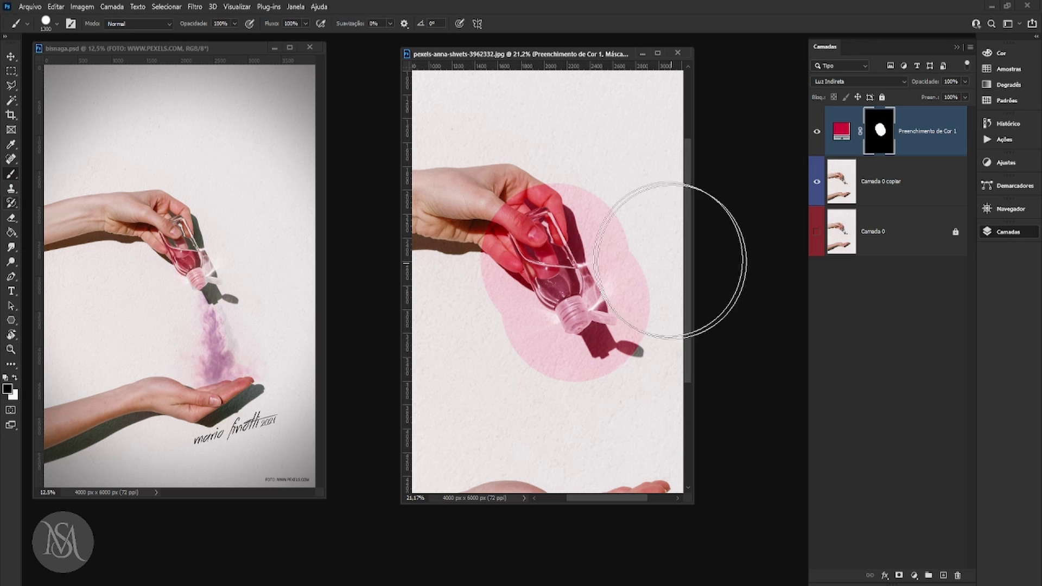
pyautogui.press('[')
pyautogui.press('[')
pyautogui.press('[')
pyautogui.press('[')
pyautogui.press('[')
pyautogui.press('[')
pyautogui.press('[')
pyautogui.press('[')
pyautogui.press('[')
pyautogui.press('[')
pyautogui.press('[')
pyautogui.press('[')
pyautogui.press('[')
pyautogui.press('[')
pyautogui.press('[')
pyautogui.press('[')
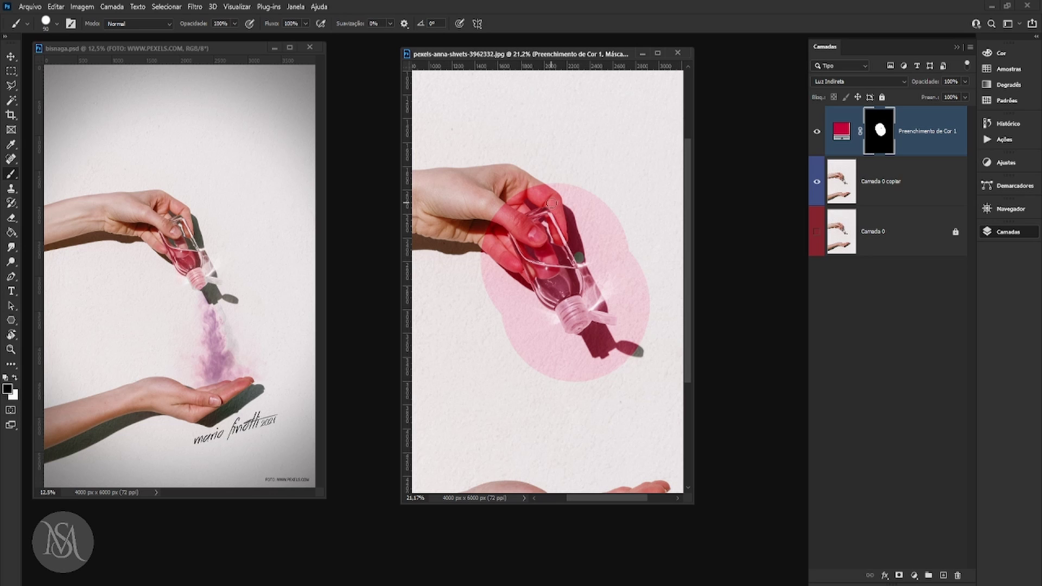
pyautogui.moveTo(551, 203)
pyautogui.mouseDown()
pyautogui.moveTo(613, 245)
pyautogui.moveTo(578, 223)
pyautogui.moveTo(557, 190)
pyautogui.moveTo(570, 187)
pyautogui.moveTo(637, 261)
pyautogui.moveTo(588, 206)
pyautogui.moveTo(576, 225)
pyautogui.moveTo(589, 247)
pyautogui.moveTo(555, 200)
pyautogui.mouseUp()
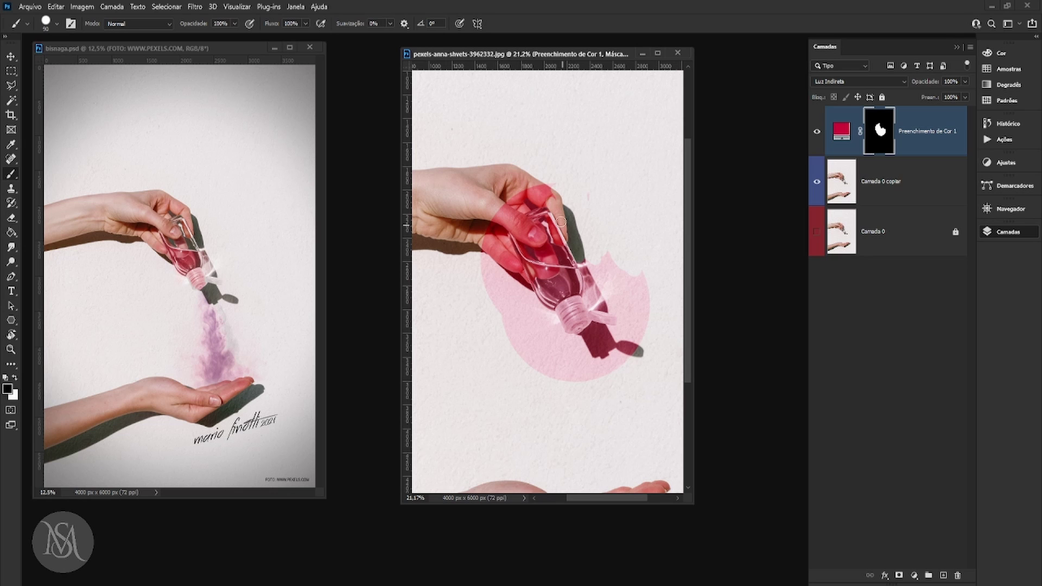
pyautogui.moveTo(558, 197)
pyautogui.mouseDown()
pyautogui.moveTo(513, 202)
pyautogui.moveTo(535, 202)
pyautogui.mouseUp()
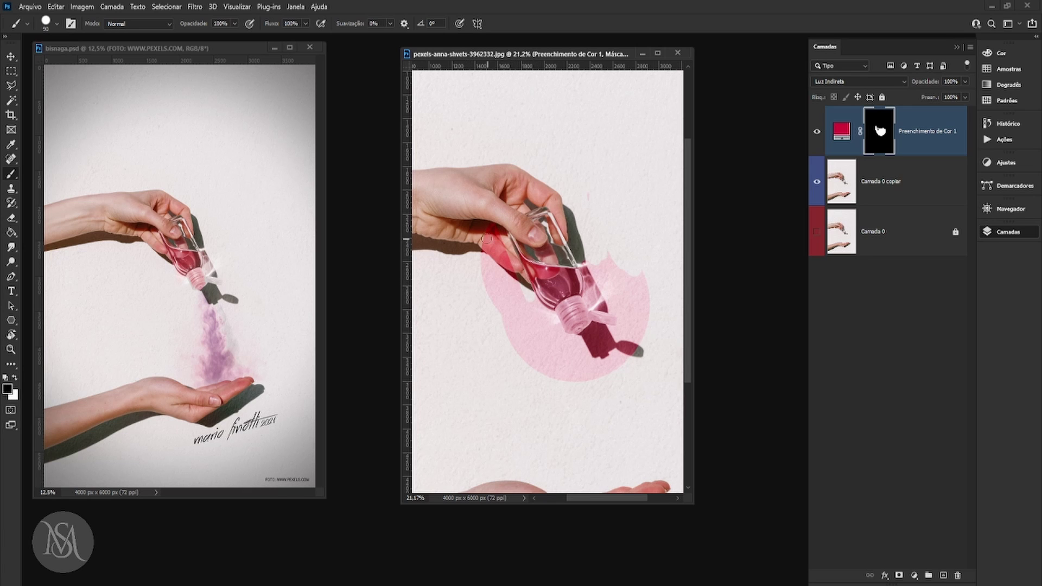
# Step: Paint black on the mask to clear the tint from the lower fingers and the wall left of and below the bottle
pyautogui.moveTo(487, 239)
pyautogui.mouseDown()
pyautogui.moveTo(509, 258)
pyautogui.moveTo(474, 250)
pyautogui.moveTo(496, 279)
pyautogui.mouseUp()
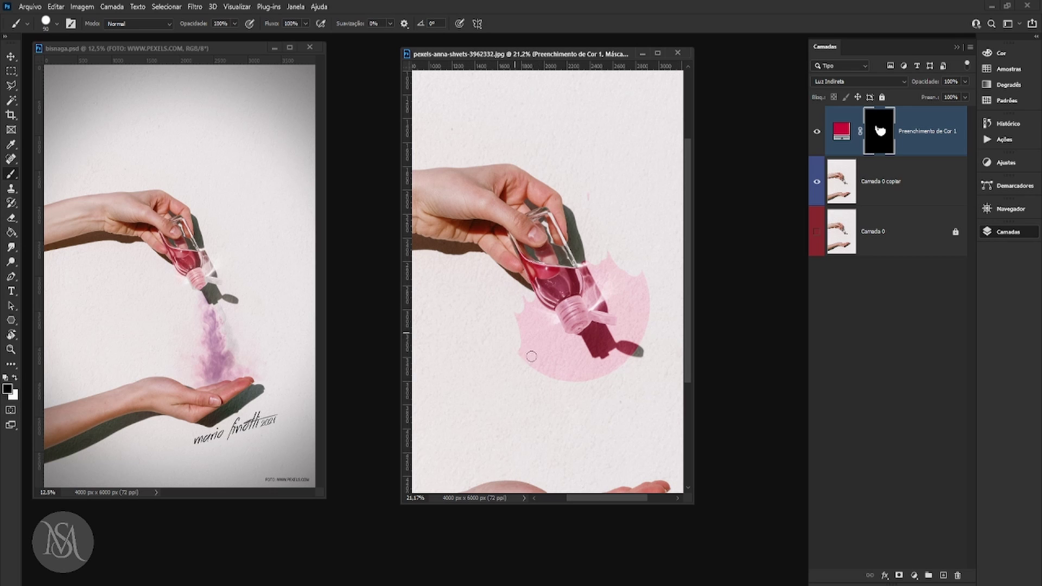
pyautogui.moveTo(531, 356); pyautogui.dragTo(531, 305)
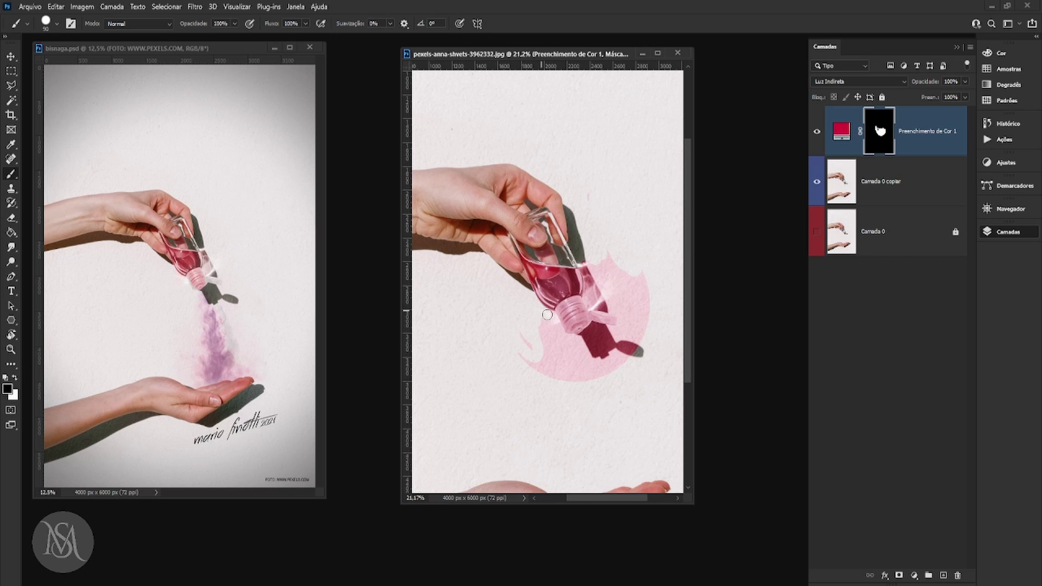
pyautogui.moveTo(547, 315); pyautogui.dragTo(578, 380)
pyautogui.moveTo(550, 324)
pyautogui.mouseDown()
pyautogui.moveTo(526, 321)
pyautogui.moveTo(520, 357)
pyautogui.mouseUp()
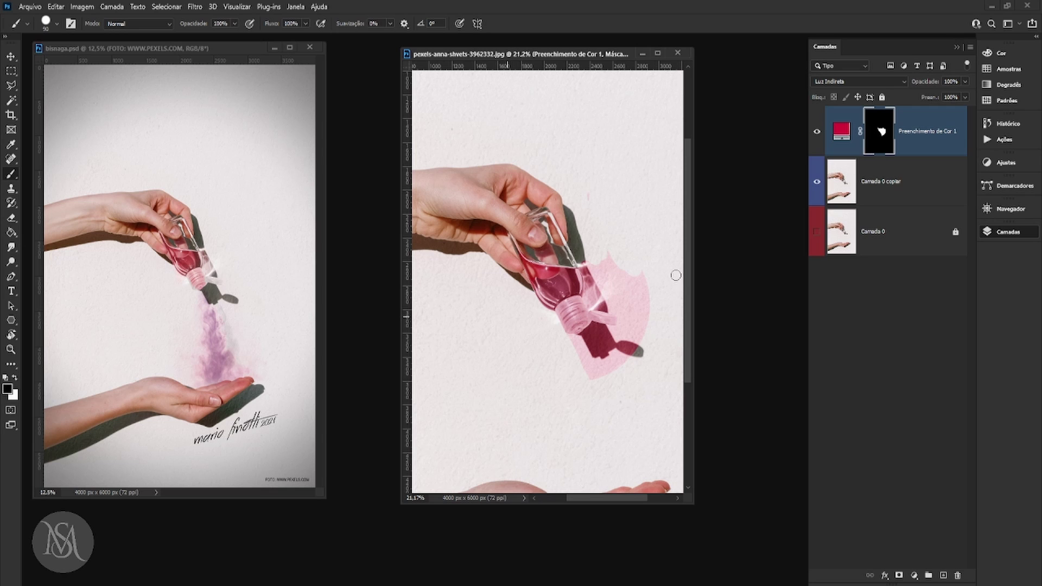
# Step: Enlarge the brush to 200 px and mask out the remaining tint on the wall and shadow right of the bottle
pyautogui.press(']')
pyautogui.press(']')
pyautogui.press(']')
pyautogui.press(']')
pyautogui.moveTo(643, 293)
pyautogui.mouseDown()
pyautogui.moveTo(619, 248)
pyautogui.moveTo(607, 264)
pyautogui.moveTo(591, 261)
pyautogui.moveTo(600, 288)
pyautogui.moveTo(589, 261)
pyautogui.moveTo(601, 314)
pyautogui.moveTo(654, 342)
pyautogui.moveTo(643, 333)
pyautogui.moveTo(602, 353)
pyautogui.moveTo(602, 329)
pyautogui.moveTo(592, 356)
pyautogui.moveTo(600, 334)
pyautogui.moveTo(570, 351)
pyautogui.moveTo(617, 352)
pyautogui.mouseUp()
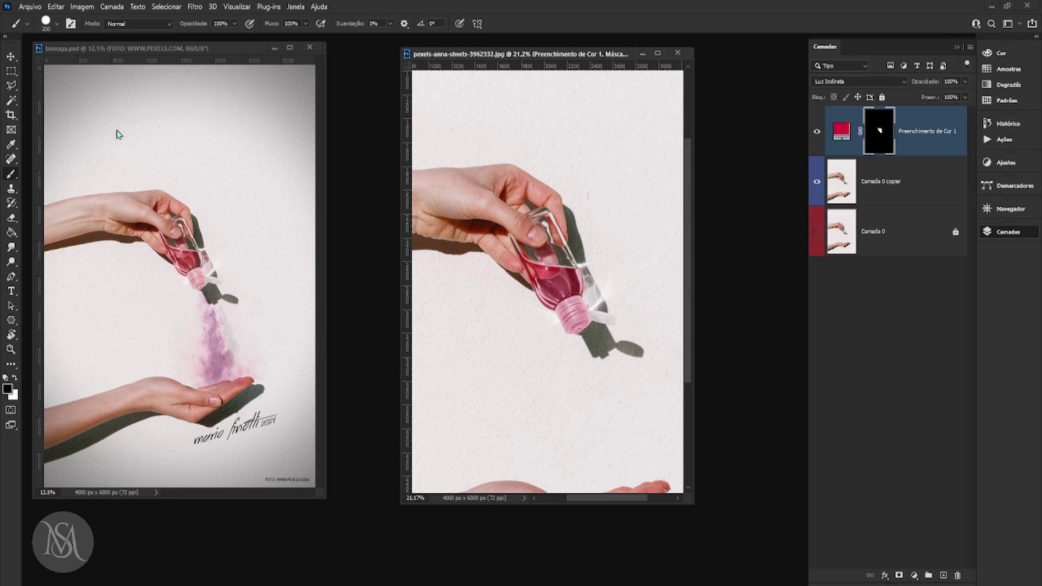
# Step: Try softening the cap's tint by painting grey (#adadad) on the mask, and return the foreground colour to black
pyautogui.click(11, 390)
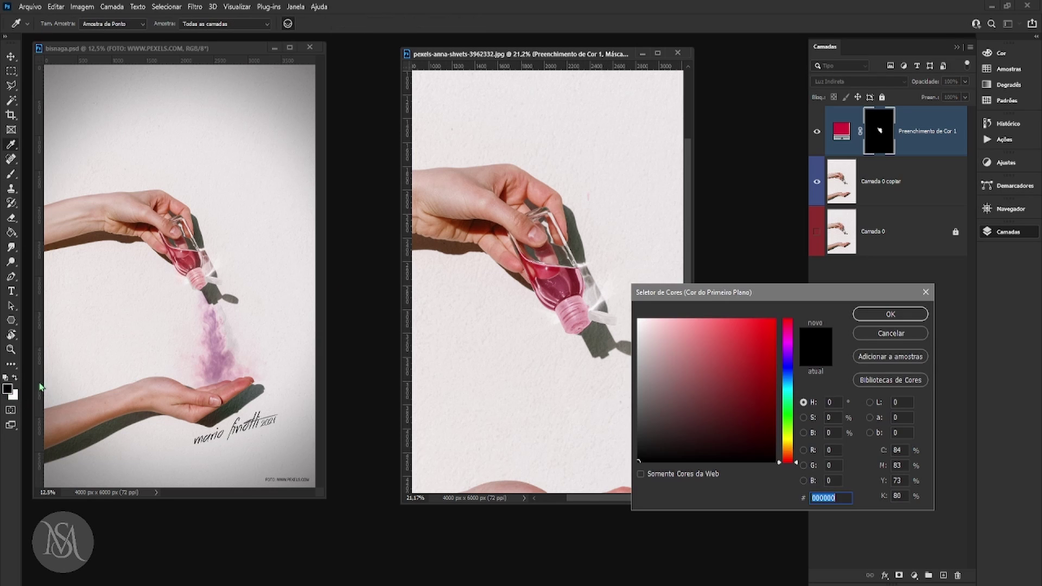
pyautogui.moveTo(639, 462)
pyautogui.mouseDown()
pyautogui.moveTo(624, 357)
pyautogui.moveTo(630, 365)
pyautogui.mouseUp()
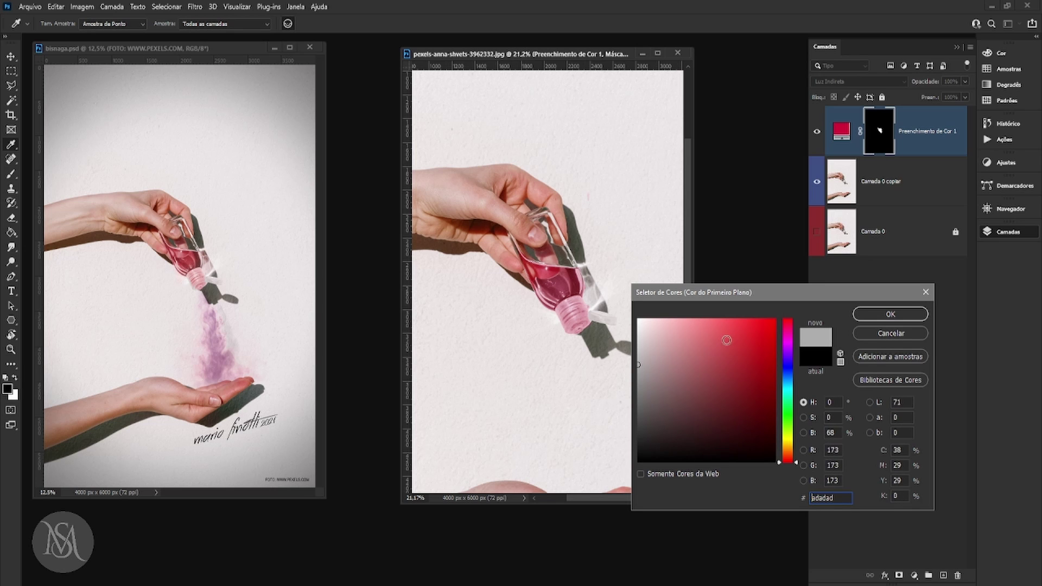
pyautogui.click(895, 322)
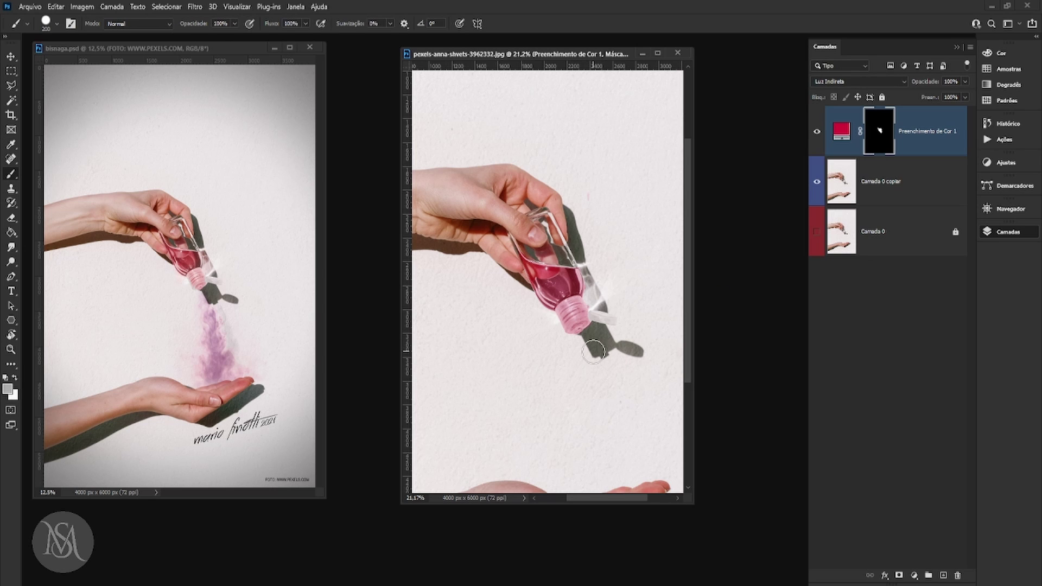
pyautogui.press(']')
pyautogui.moveTo(586, 331)
pyautogui.mouseDown()
pyautogui.moveTo(610, 339)
pyautogui.moveTo(591, 355)
pyautogui.moveTo(605, 374)
pyautogui.mouseUp()
pyautogui.hotkey('ctrl', 'z')
pyautogui.hotkey('ctrl', 'z')
pyautogui.click(8, 390)
pyautogui.click(632, 363)
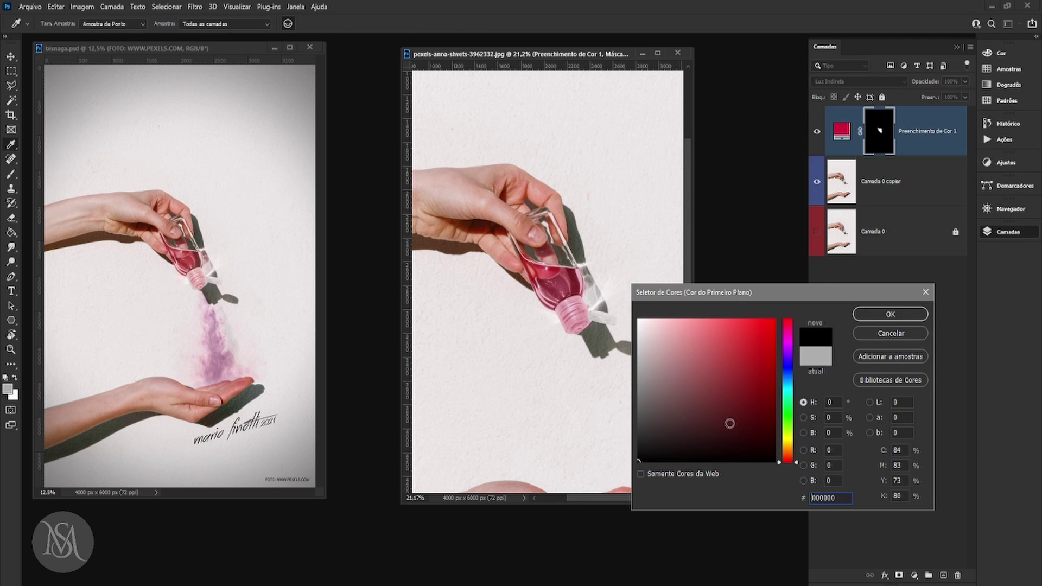
pyautogui.click(891, 314)
# Step: Set the brush opacity to 27% and paint black on the mask over the bottle cap to soften its tint
pyautogui.click(235, 24)
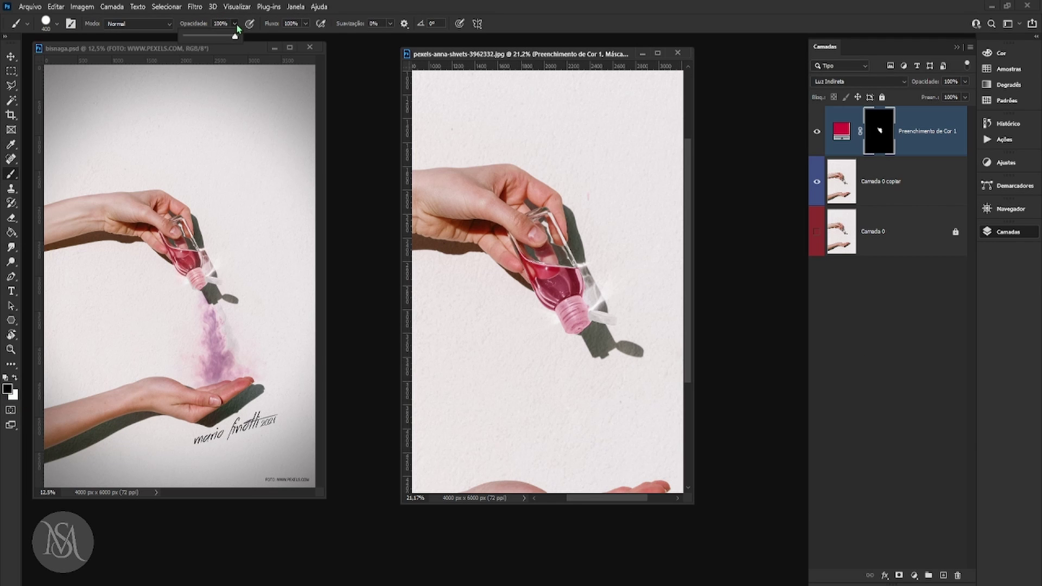
pyautogui.moveTo(236, 37); pyautogui.dragTo(199, 37)
pyautogui.click(584, 322)
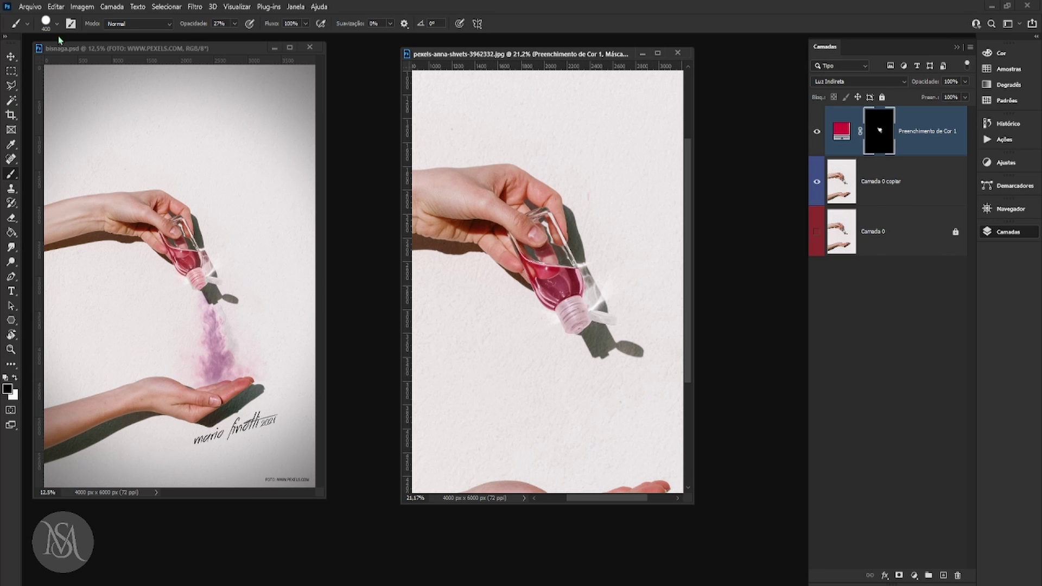
pyautogui.click(10, 57)
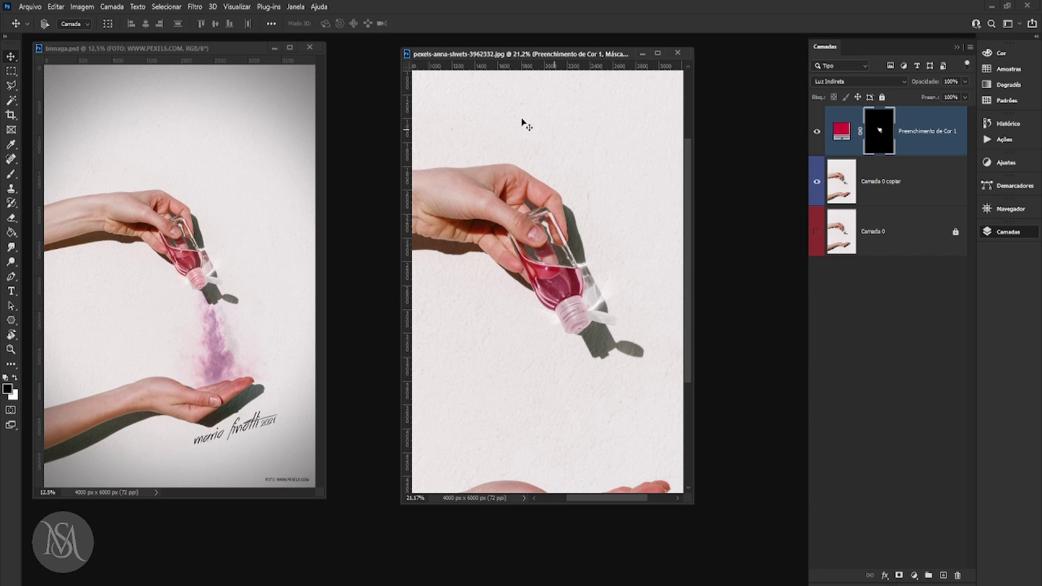
pyautogui.rightClick(582, 111)
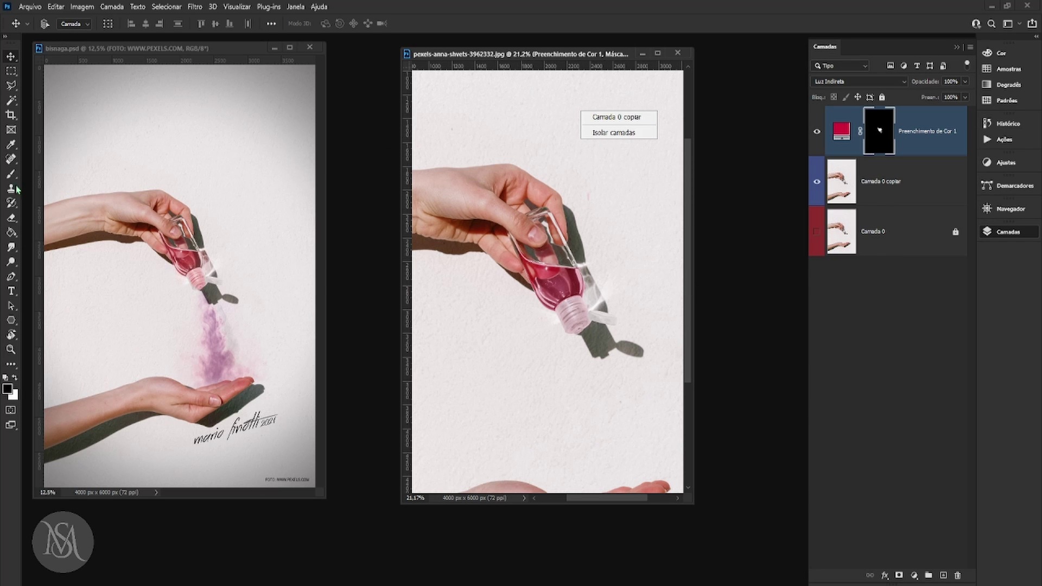
pyautogui.press('Escape')
pyautogui.press('b')
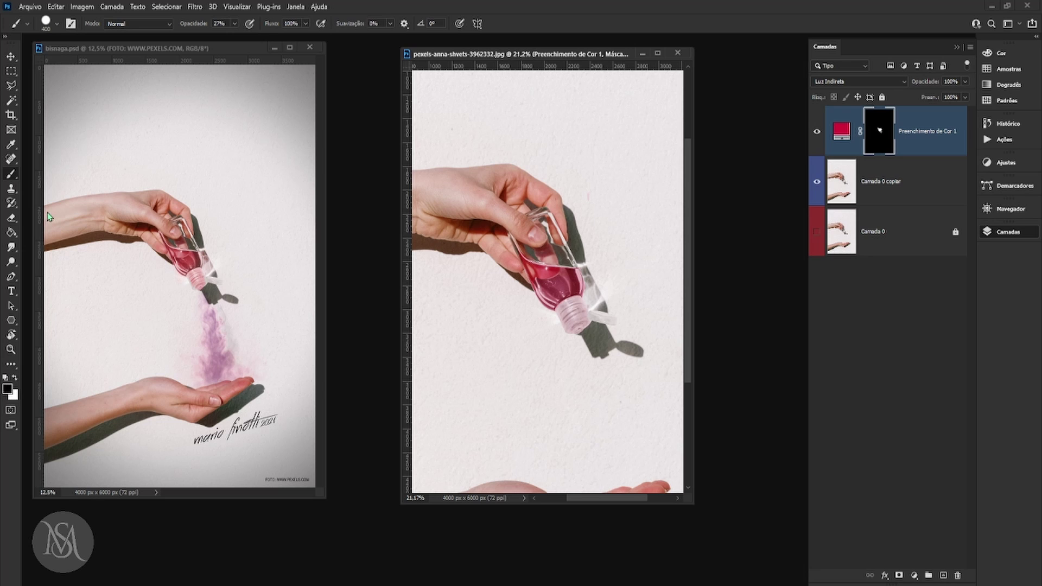
# Step: Reset the brush to 100% opacity, reduce its size to 125 px and set its hardness to 20%
pyautogui.click(234, 23)
pyautogui.press('0')
pyautogui.press('[')
pyautogui.press('[')
pyautogui.press('[')
pyautogui.press('[')
pyautogui.press('[')
pyautogui.press('[')
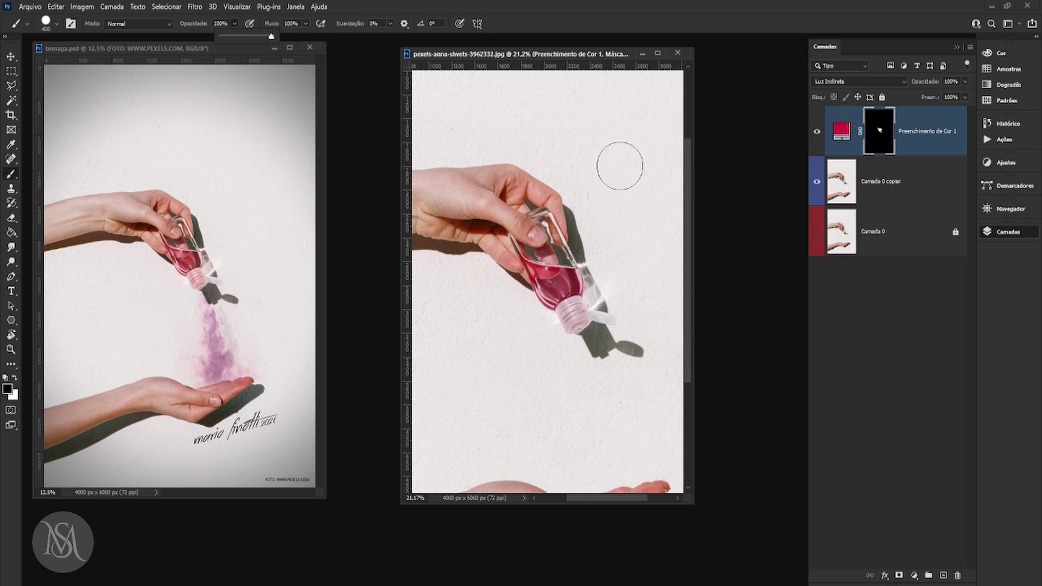
pyautogui.rightClick(581, 131)
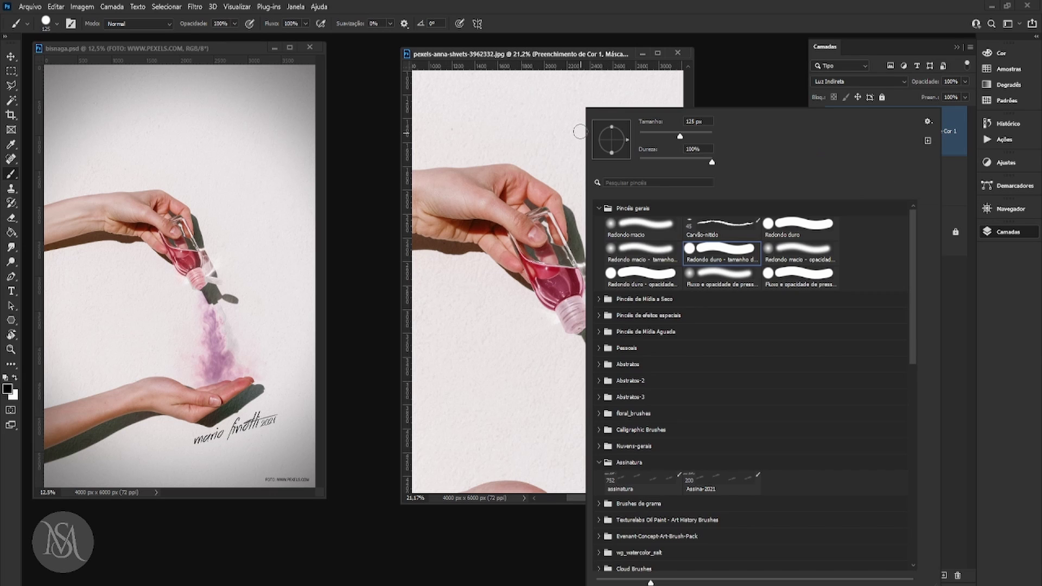
pyautogui.moveTo(712, 162)
pyautogui.mouseDown()
pyautogui.moveTo(638, 162)
pyautogui.moveTo(655, 161)
pyautogui.mouseUp()
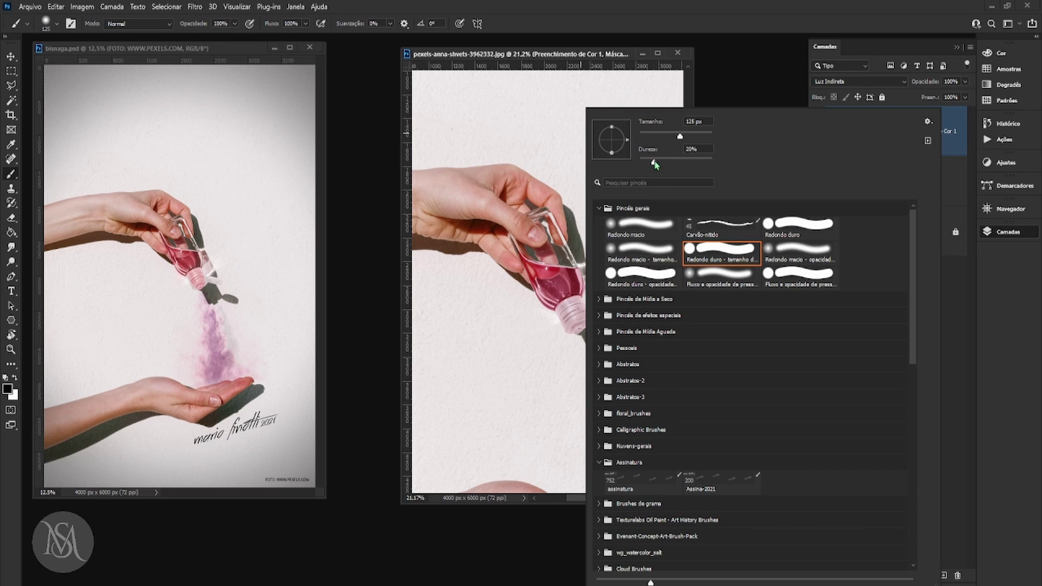
pyautogui.press('Return')
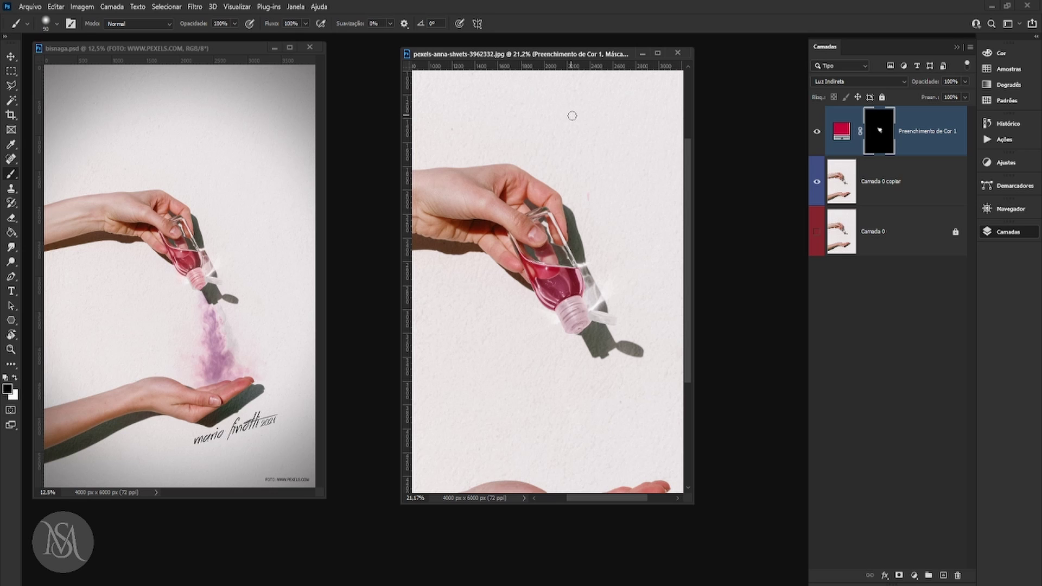
# Step: Enlarge the brush to 400 px and paint white at 26% opacity on the mask over the bottle's reflection on the wall
pyautogui.press(']')
pyautogui.press(']')
pyautogui.press(']')
pyautogui.press(']')
pyautogui.press(']')
pyautogui.press(']')
pyautogui.press(']')
pyautogui.press(']')
pyautogui.press('x')
pyautogui.click(235, 24)
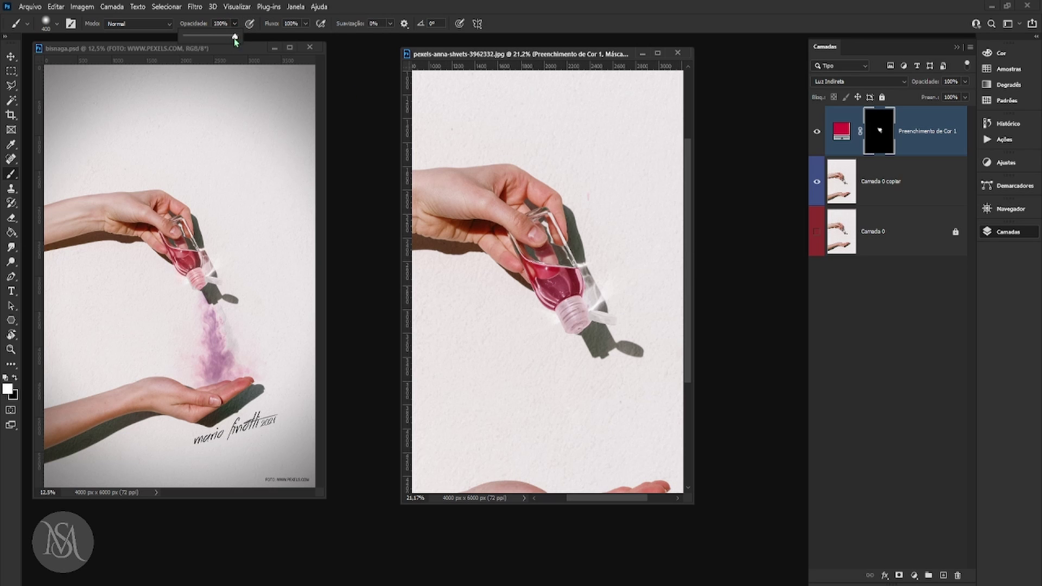
pyautogui.moveTo(236, 42); pyautogui.dragTo(198, 41)
pyautogui.moveTo(597, 262)
pyautogui.mouseDown()
pyautogui.moveTo(605, 293)
pyautogui.moveTo(630, 290)
pyautogui.mouseUp()
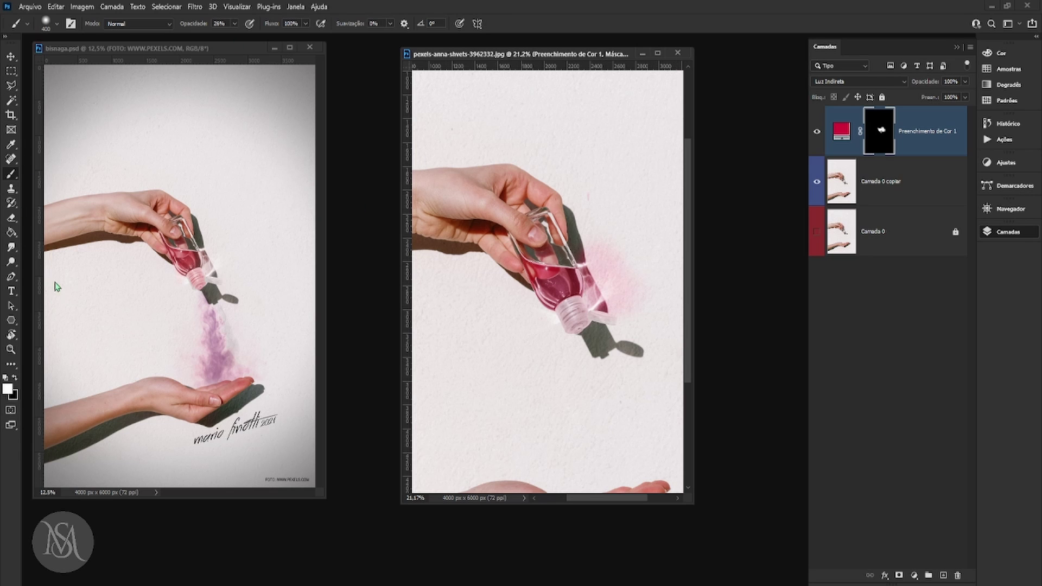
# Step: Paint black at 100% opacity on the mask to clear the tint spilling onto the wall around the bottle's reflection
pyautogui.press('x')
pyautogui.click(234, 24)
pyautogui.moveTo(232, 37); pyautogui.dragTo(273, 37)
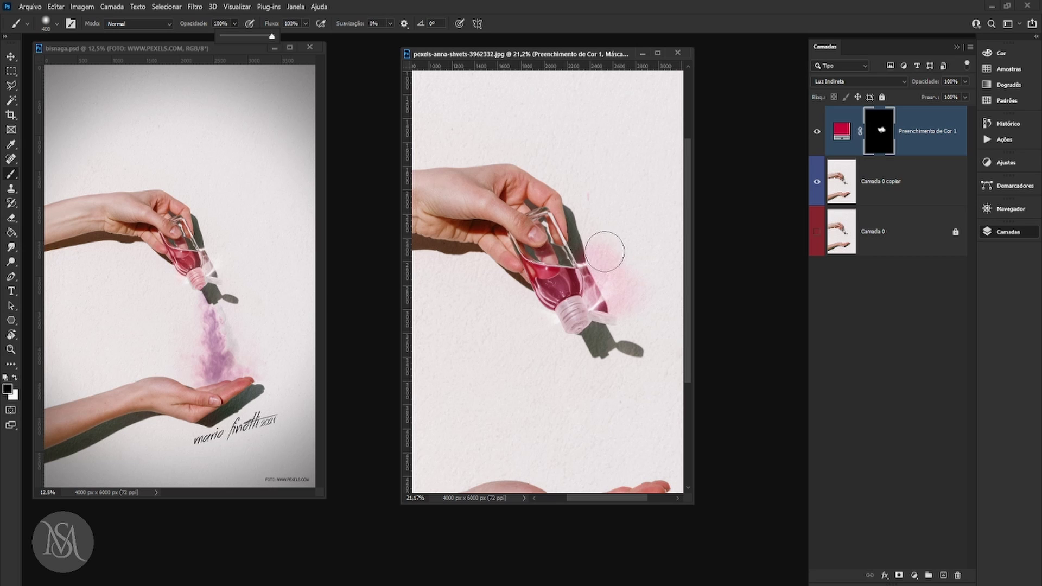
pyautogui.moveTo(604, 252)
pyautogui.mouseDown()
pyautogui.moveTo(625, 273)
pyautogui.moveTo(616, 252)
pyautogui.moveTo(639, 308)
pyautogui.moveTo(632, 295)
pyautogui.moveTo(640, 299)
pyautogui.moveTo(631, 334)
pyautogui.mouseUp()
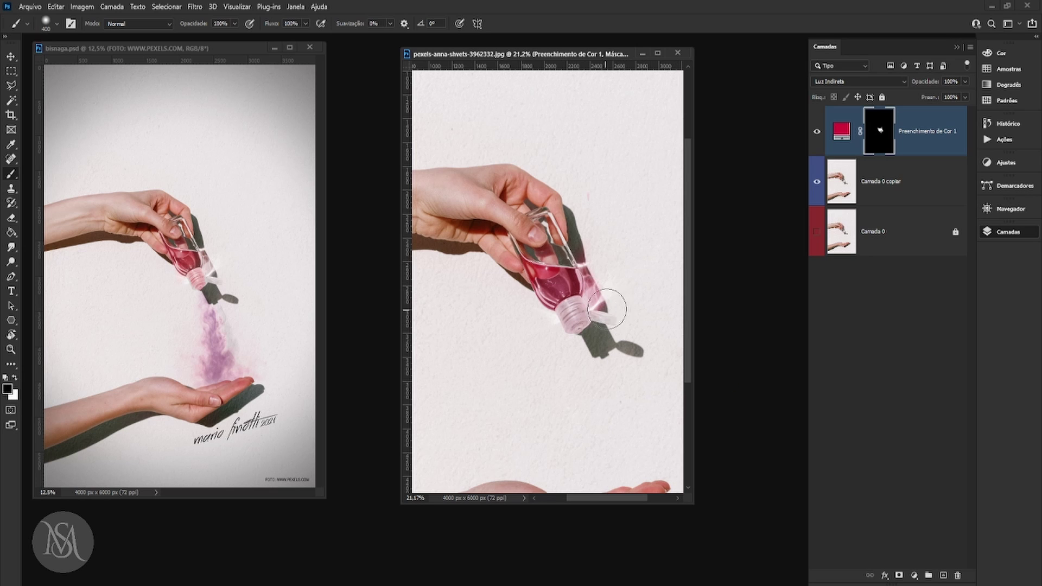
pyautogui.click(9, 59)
pyautogui.press('ctrl')
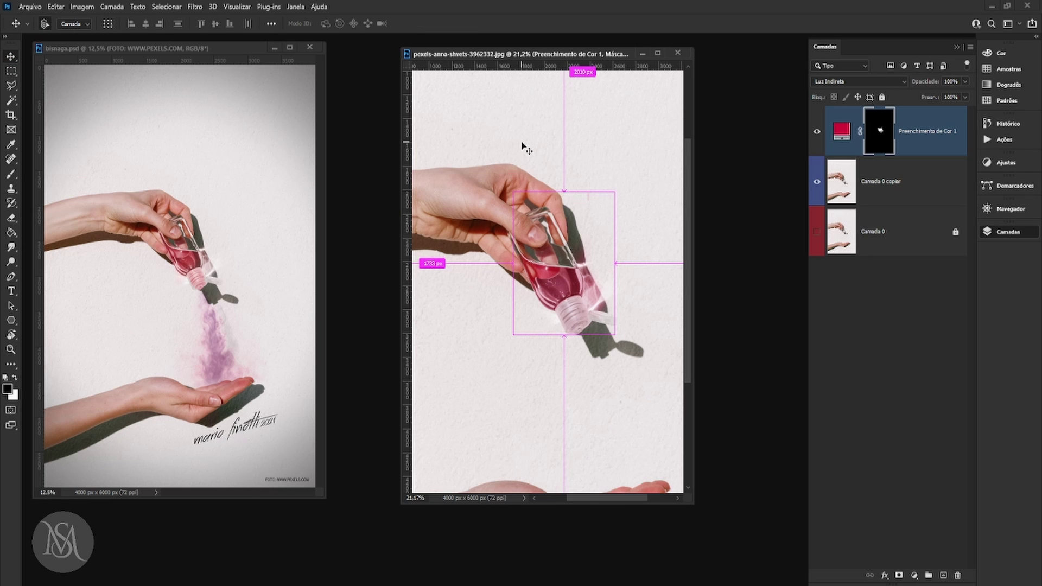
pyautogui.hotkey('ctrl', '-')
pyautogui.hotkey('ctrl', '-')
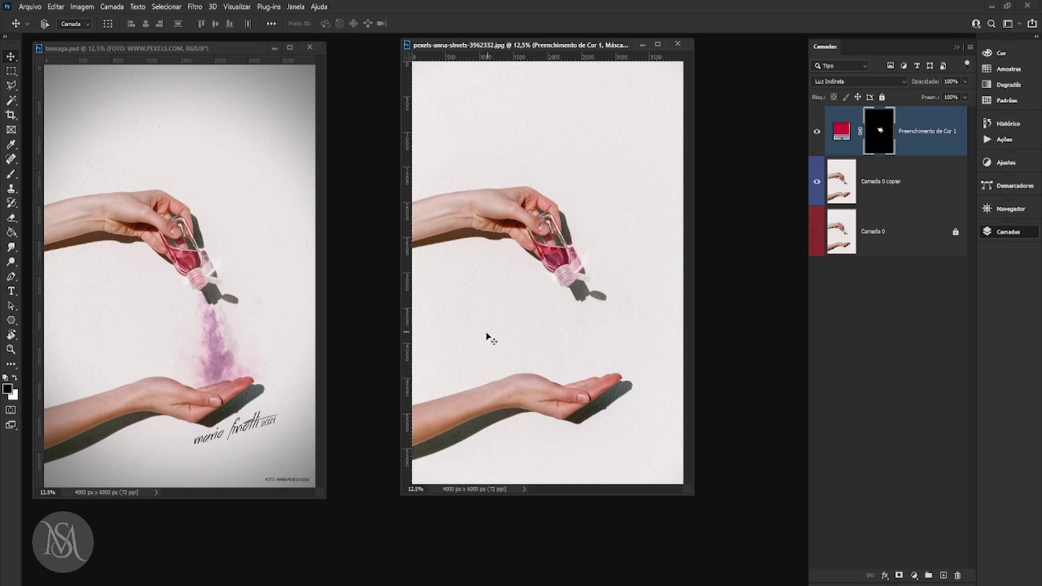
# Step: Review the thumbnail size options for the Layers panel and accept the current settings
pyautogui.click(971, 48)
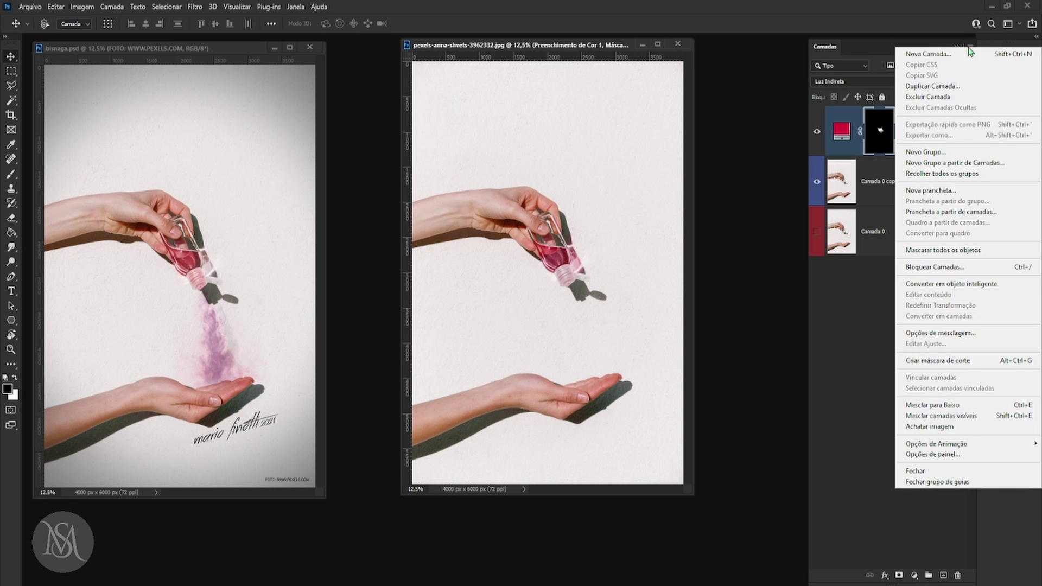
pyautogui.click(974, 456)
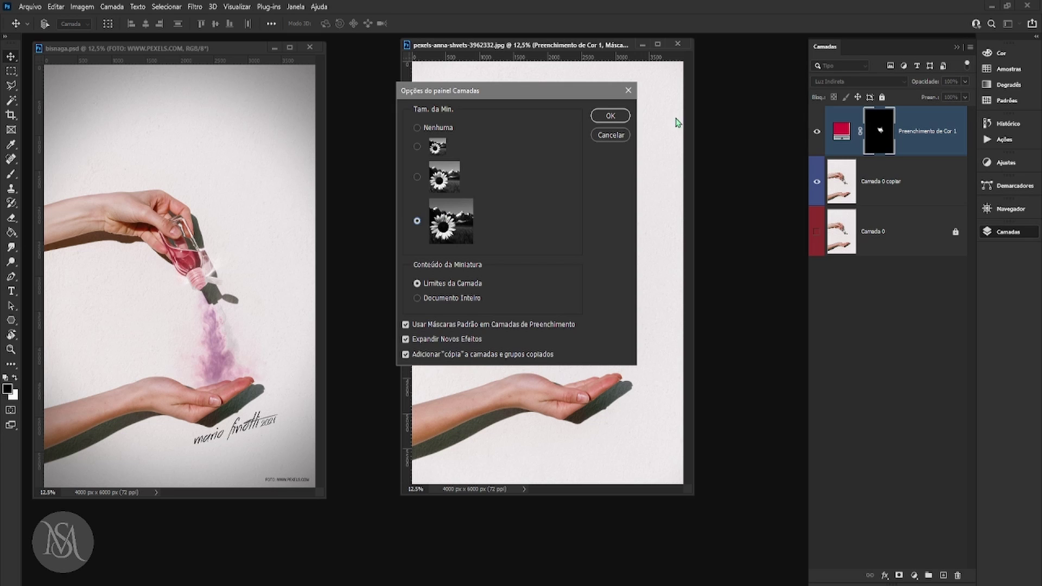
pyautogui.click(610, 116)
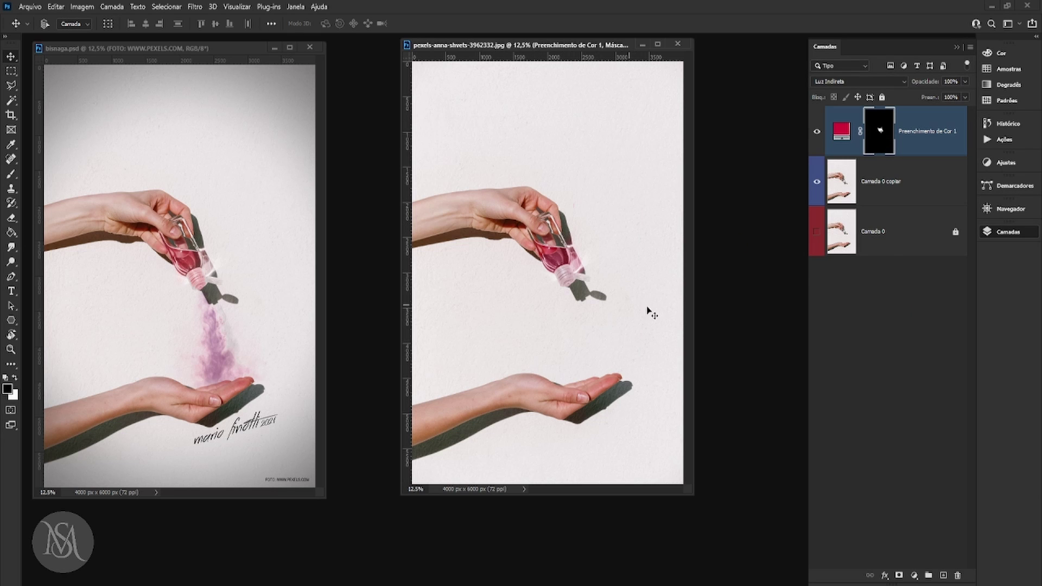
# Step: Copy the smoke photo into the hands document as a new layer and close the smoke photo
pyautogui.click(296, 6)
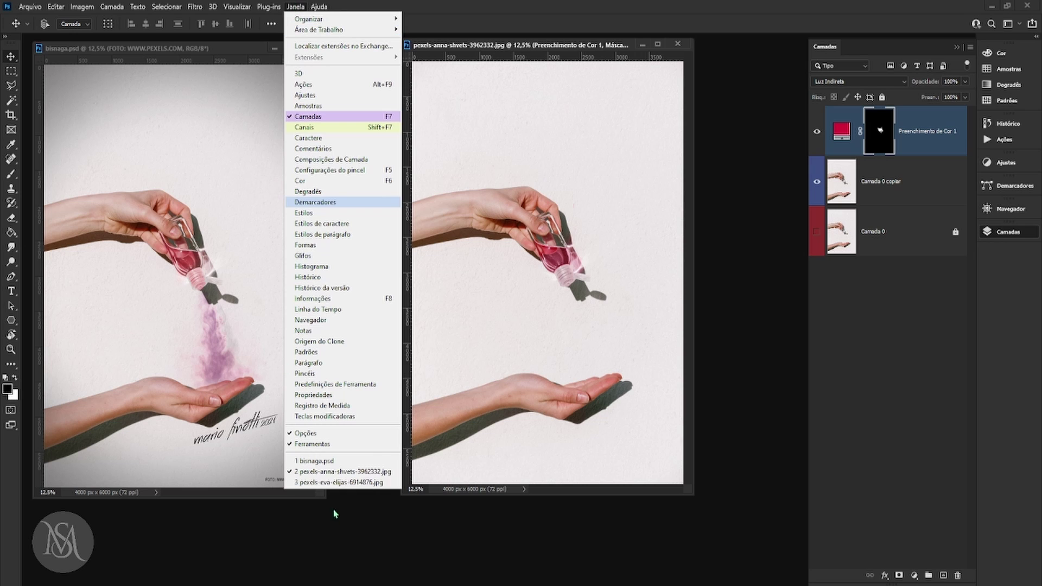
pyautogui.click(327, 483)
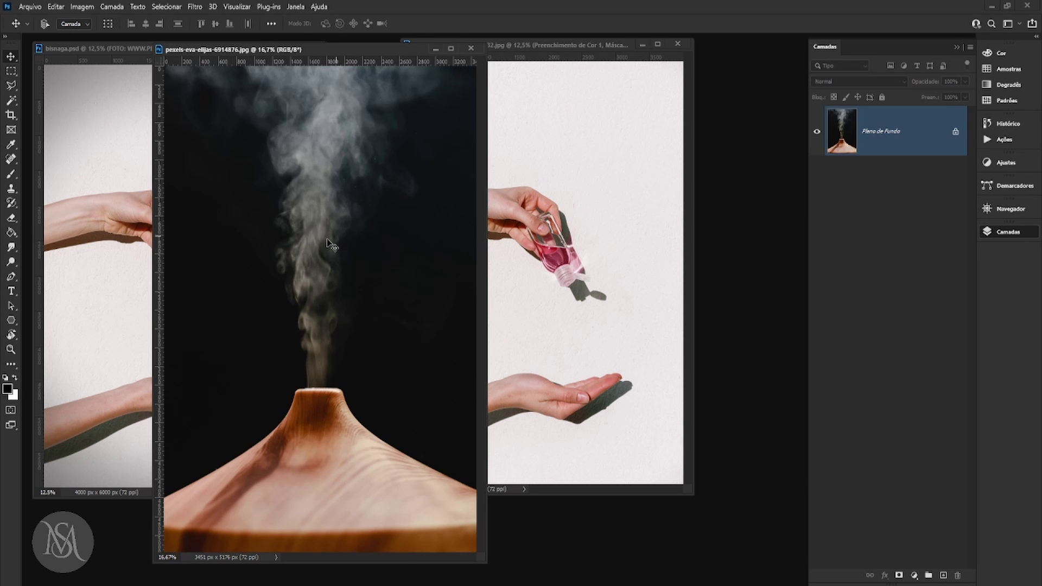
pyautogui.moveTo(333, 53); pyautogui.dragTo(601, 112)
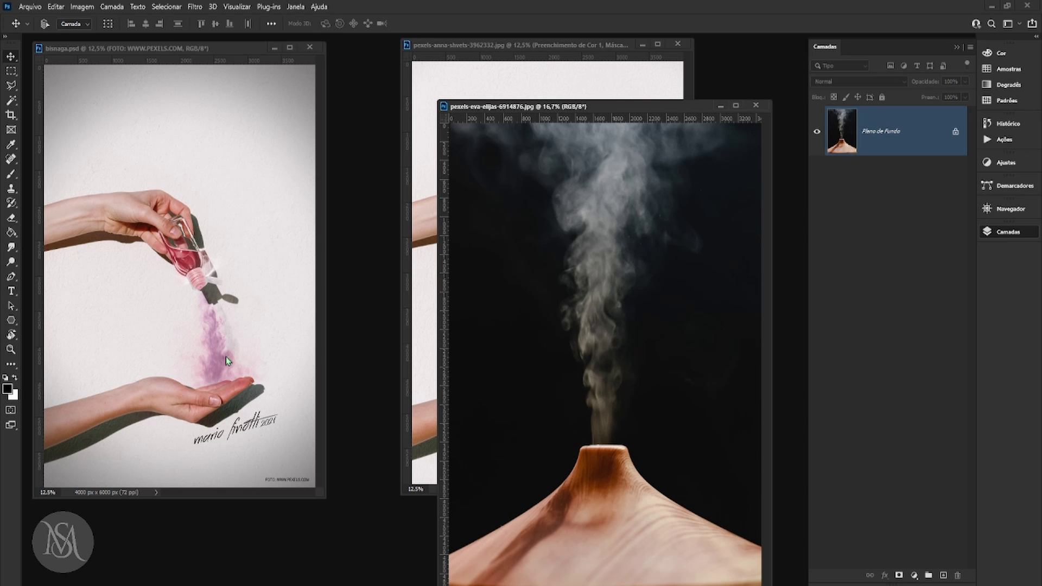
pyautogui.moveTo(690, 108); pyautogui.dragTo(269, 104)
pyautogui.moveTo(192, 191); pyautogui.dragTo(576, 158)
pyautogui.click(335, 102)
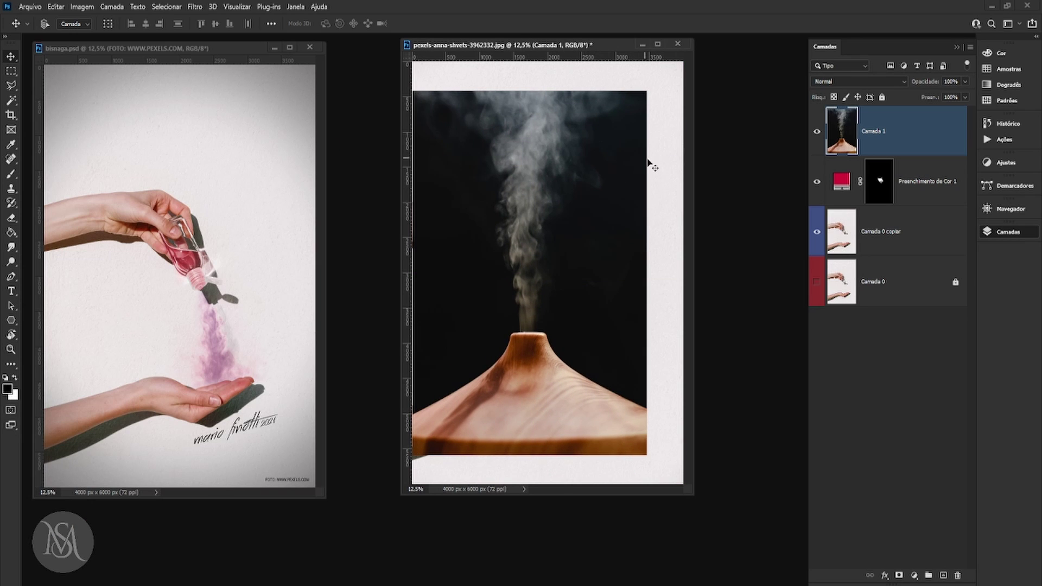
# Step: Rotate the smoke layer about 162° so the smoke flows downward, and shift it right and slightly down over the hands photo
pyautogui.click(89, 8)
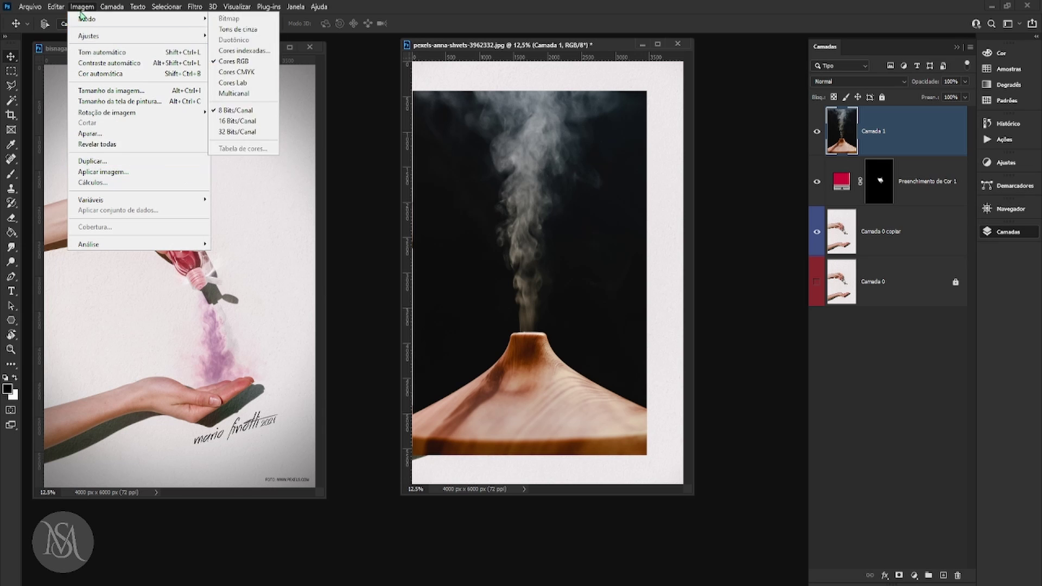
pyautogui.moveTo(57, 6)
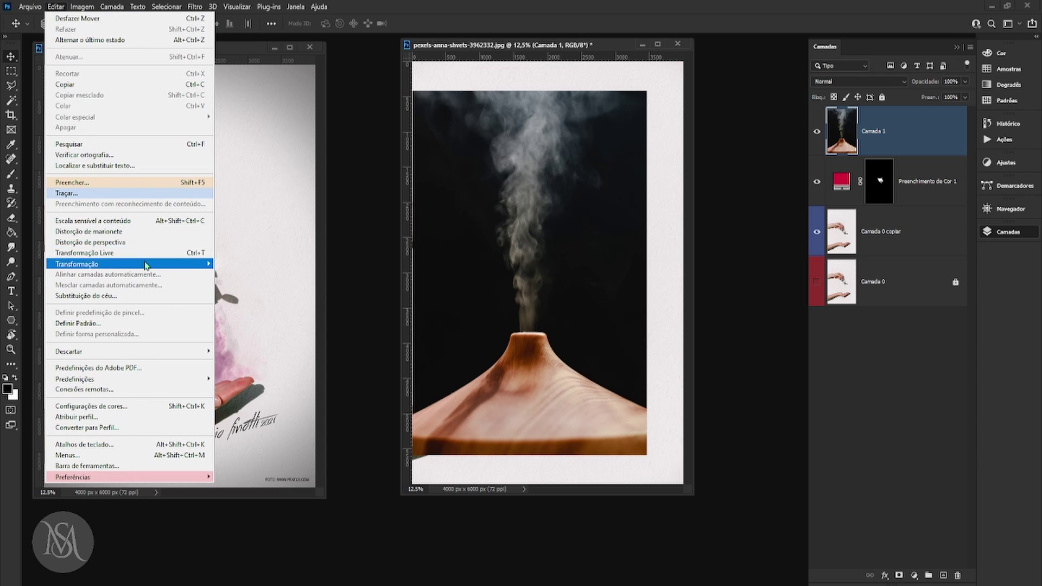
pyautogui.click(81, 253)
pyautogui.moveTo(655, 84); pyautogui.dragTo(505, 365)
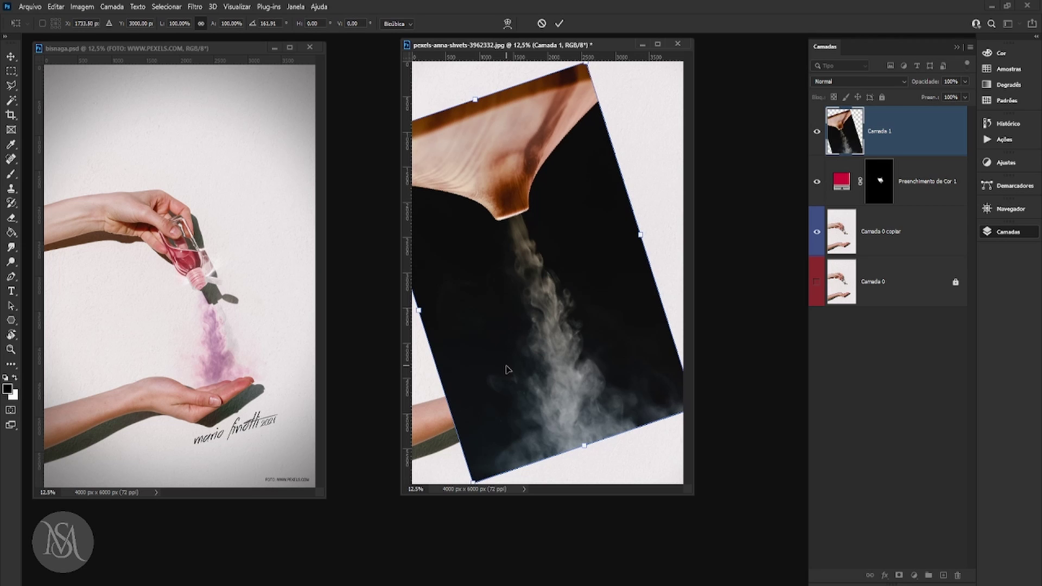
pyautogui.press('Return')
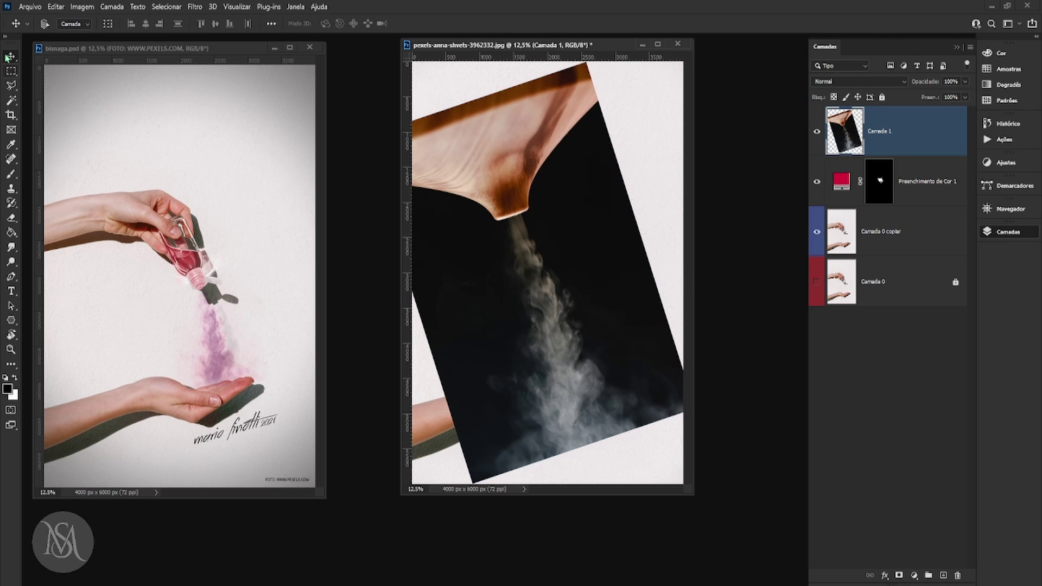
pyautogui.moveTo(497, 172); pyautogui.dragTo(544, 186)
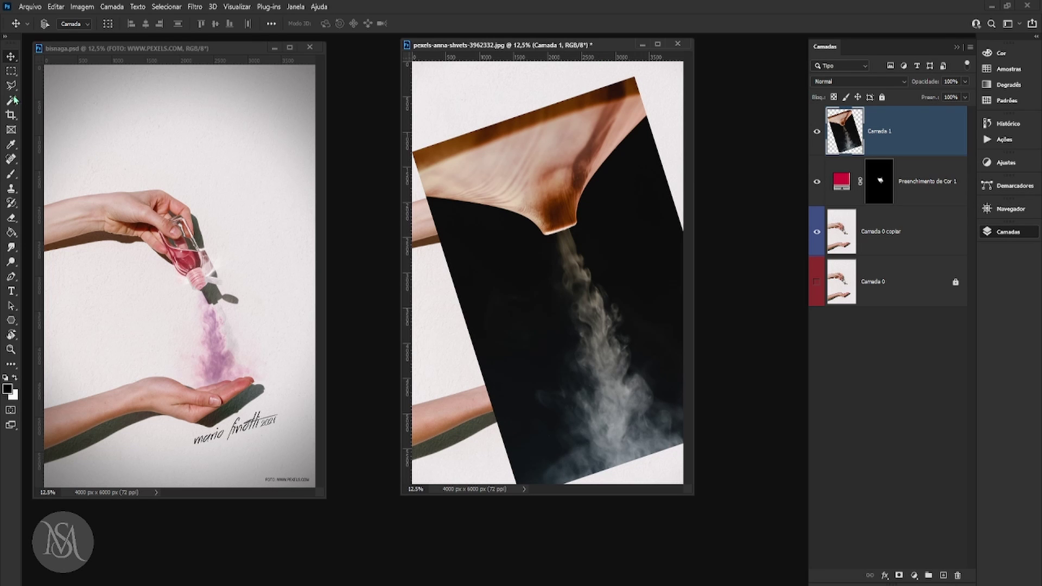
pyautogui.click(10, 276)
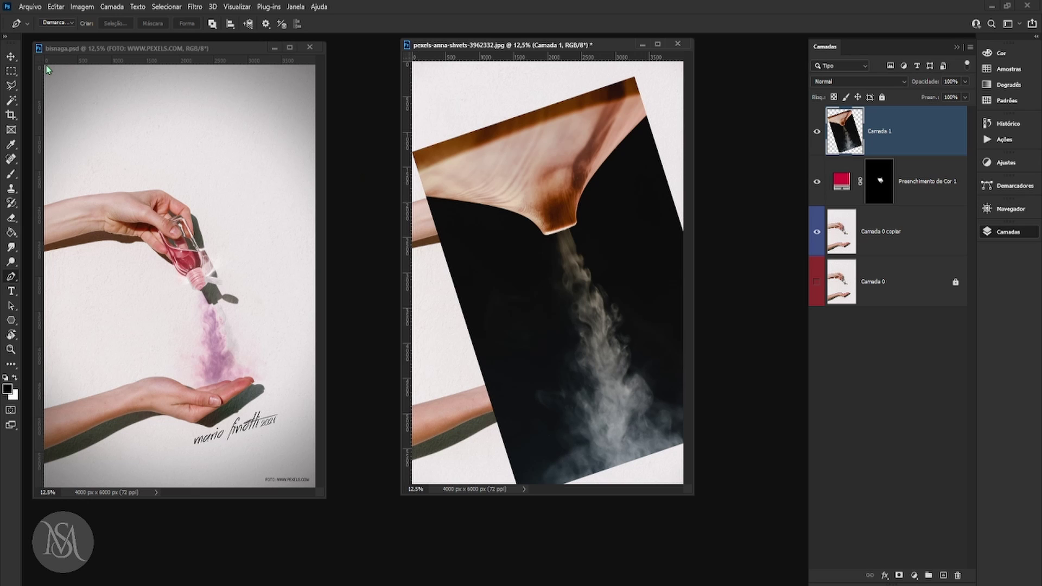
pyautogui.click(11, 56)
pyautogui.moveTo(558, 192); pyautogui.dragTo(565, 198)
# Step: Outline the wooden diffuser with a Pen path along its spout, convert the path to a selection, delete that area and deselect
pyautogui.click(11, 276)
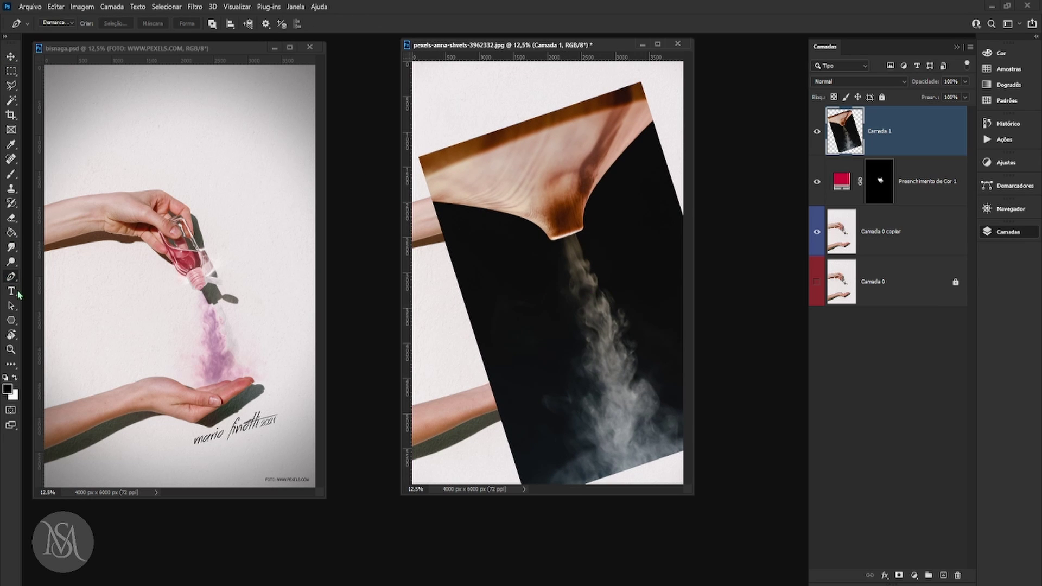
pyautogui.click(440, 274)
pyautogui.click(552, 240)
pyautogui.click(583, 231)
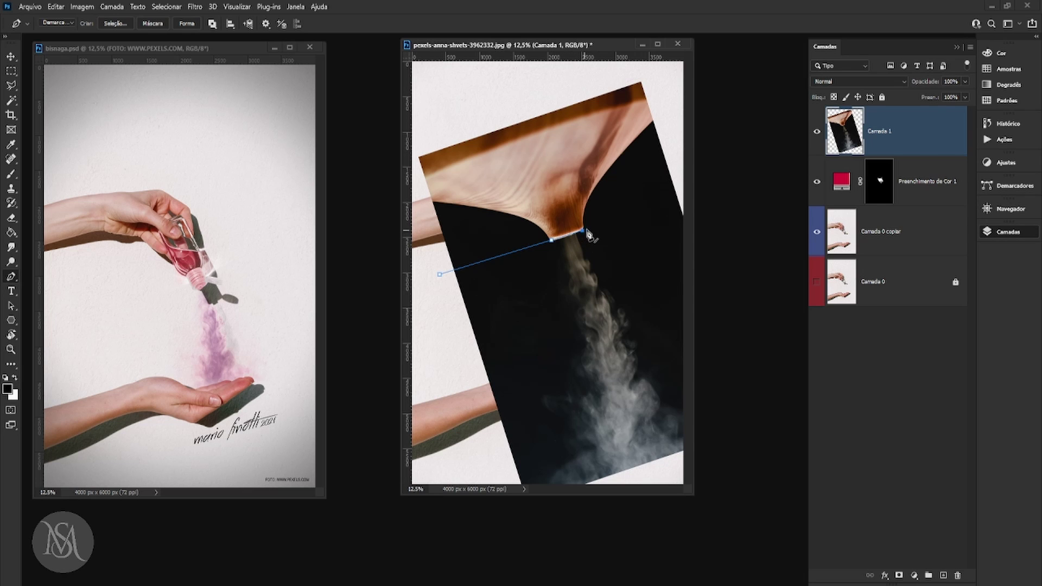
pyautogui.click(680, 176)
pyautogui.click(649, 67)
pyautogui.click(430, 111)
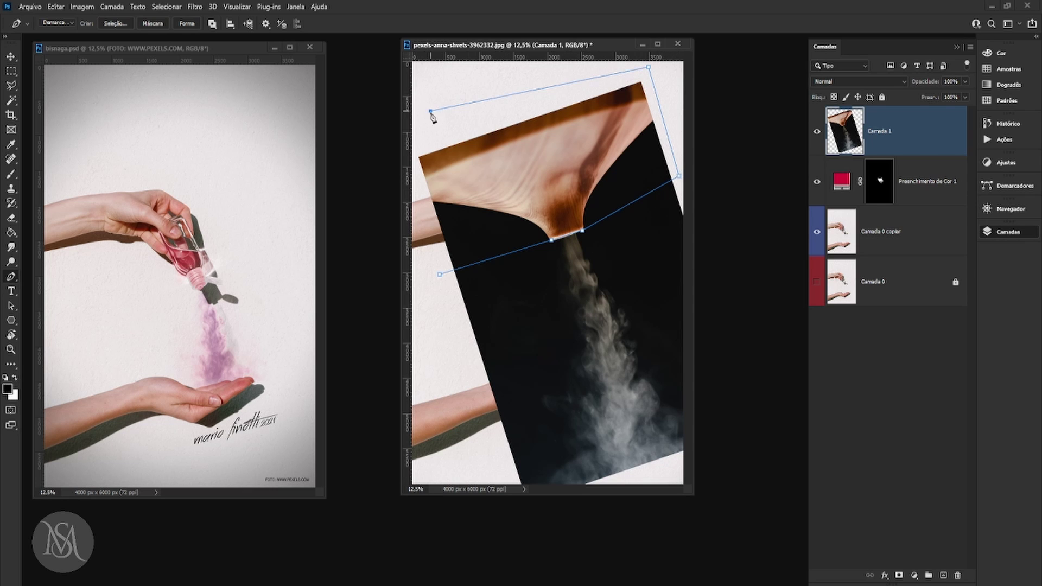
pyautogui.click(416, 153)
pyautogui.click(440, 274)
pyautogui.hotkey('ctrl', 'Return')
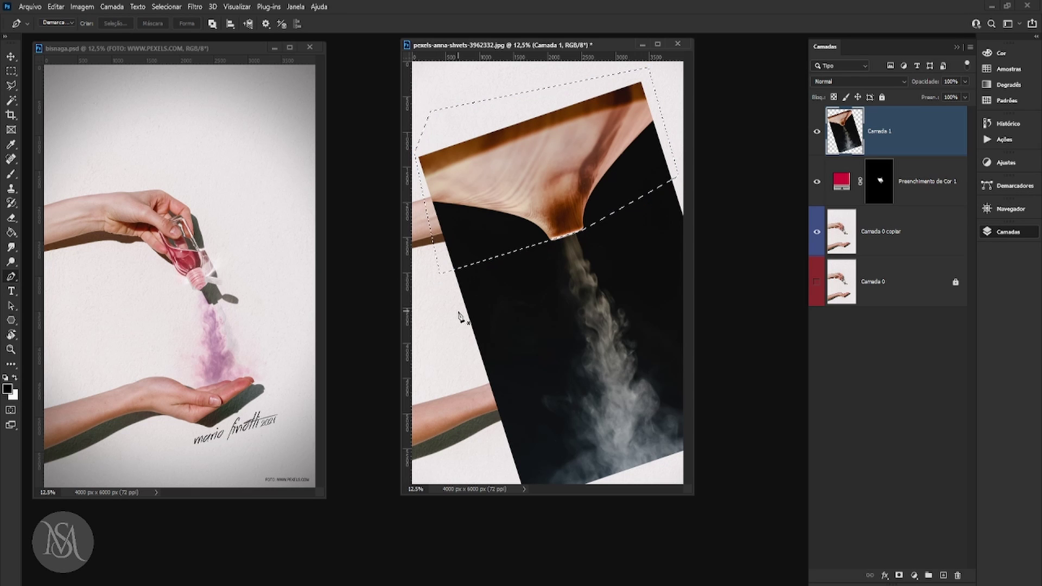
pyautogui.press('Delete')
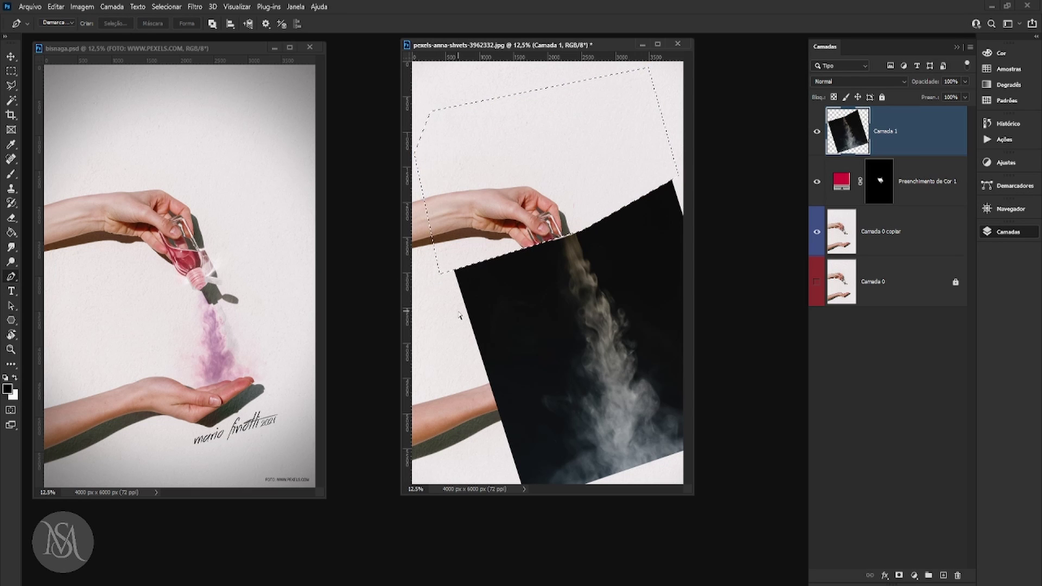
pyautogui.hotkey('ctrl', 'd')
# Step: Scale the smoke layer to about 51% and position it so the smoke falls from the bottle cap to the lower hand
pyautogui.click(11, 57)
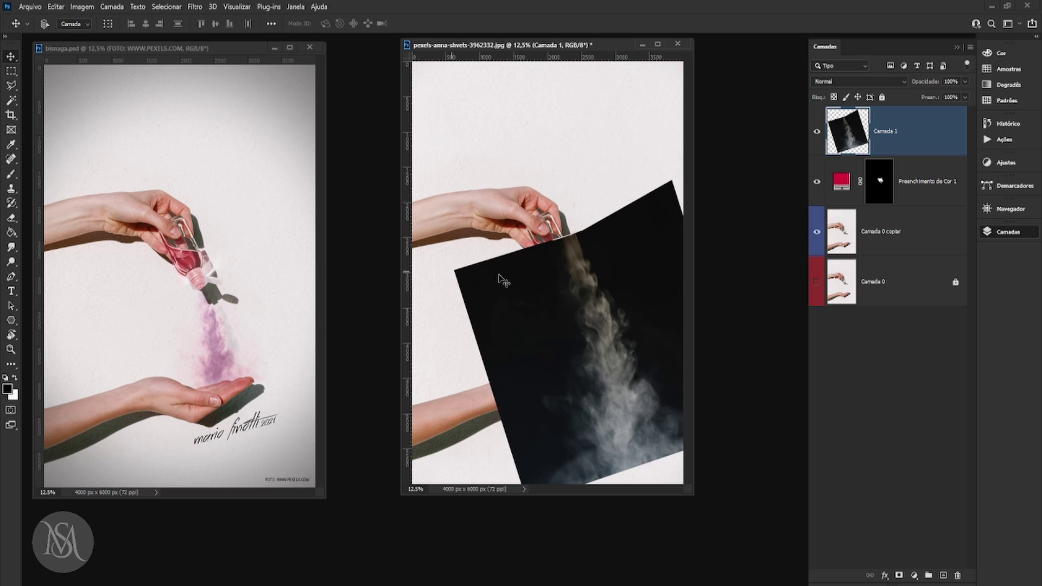
pyautogui.moveTo(592, 318); pyautogui.dragTo(546, 220)
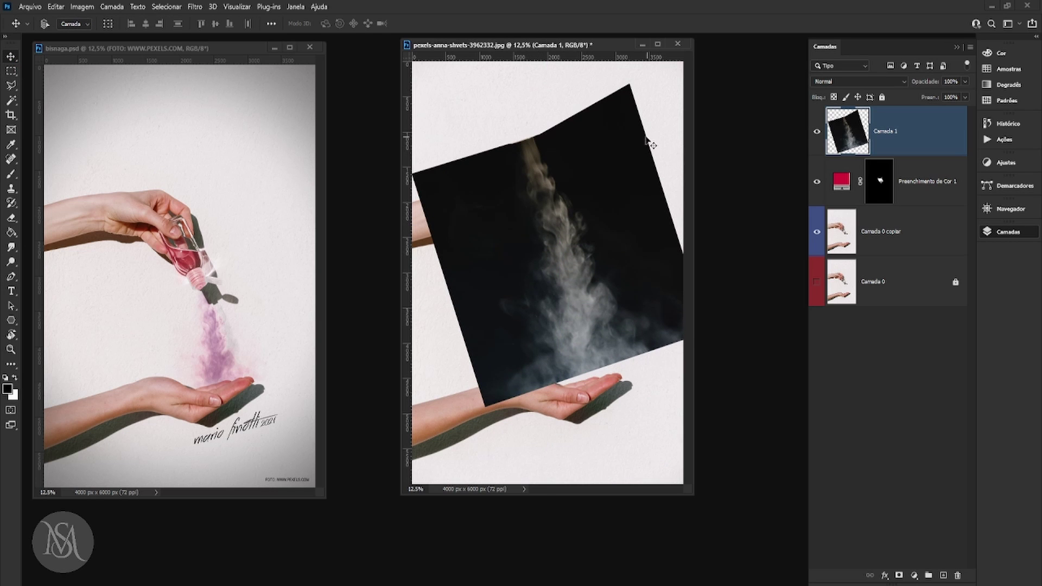
pyautogui.hotkey('ctrl', 't')
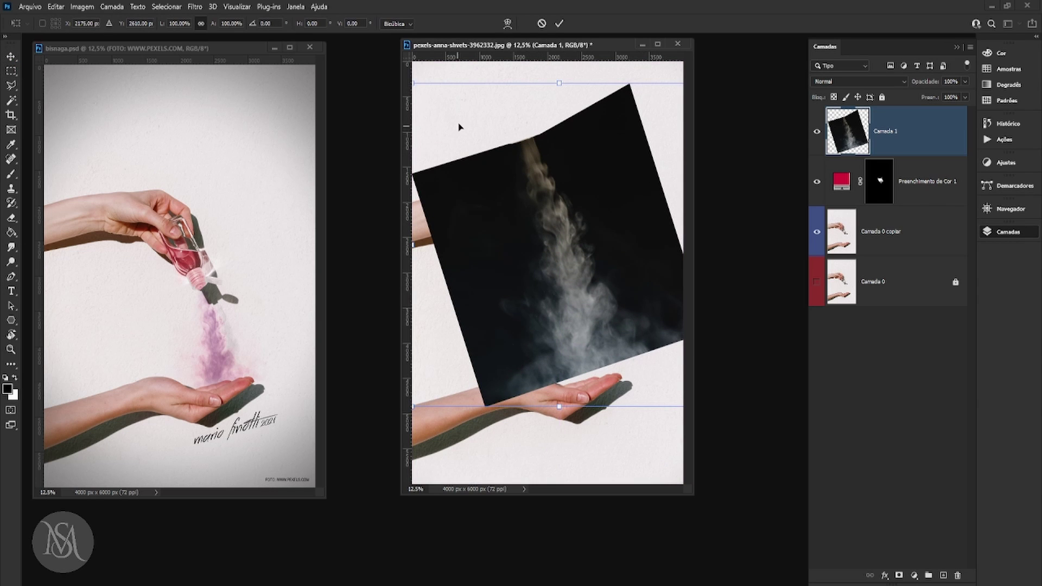
pyautogui.moveTo(458, 126); pyautogui.dragTo(496, 142)
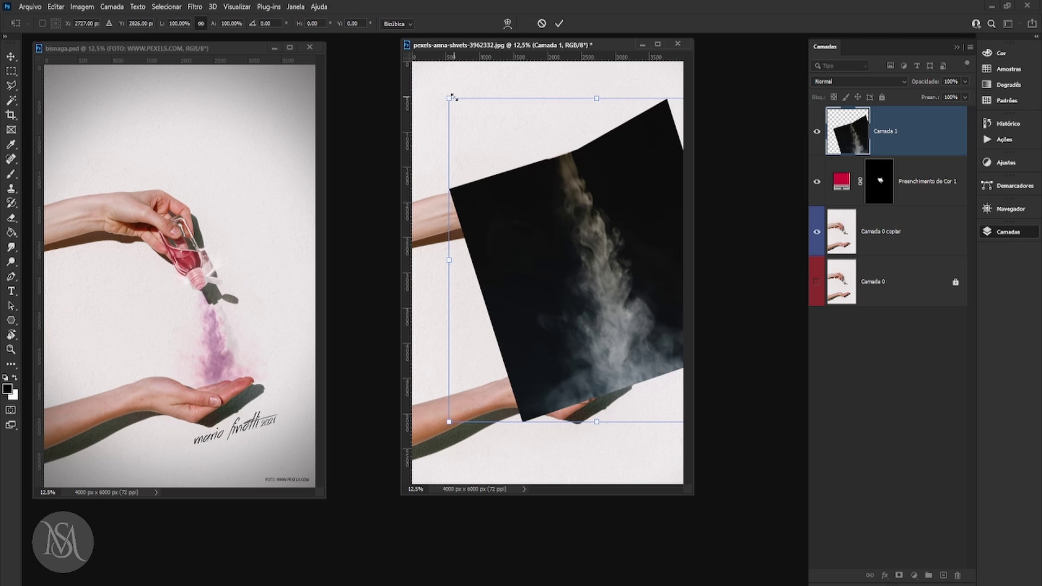
pyautogui.moveTo(453, 96); pyautogui.dragTo(540, 192)
pyautogui.moveTo(631, 319); pyautogui.dragTo(591, 351)
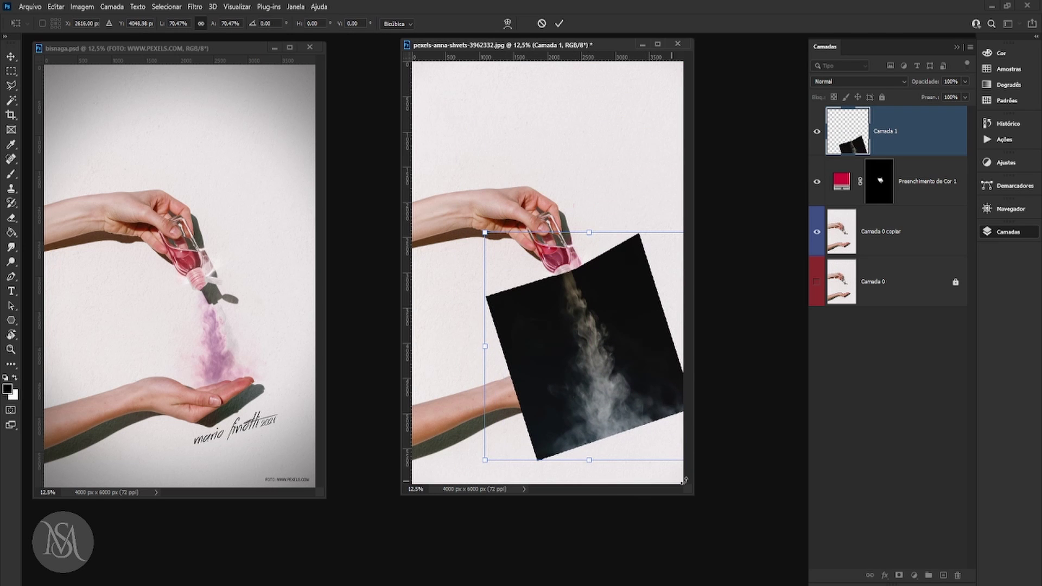
pyautogui.moveTo(486, 459); pyautogui.dragTo(541, 399)
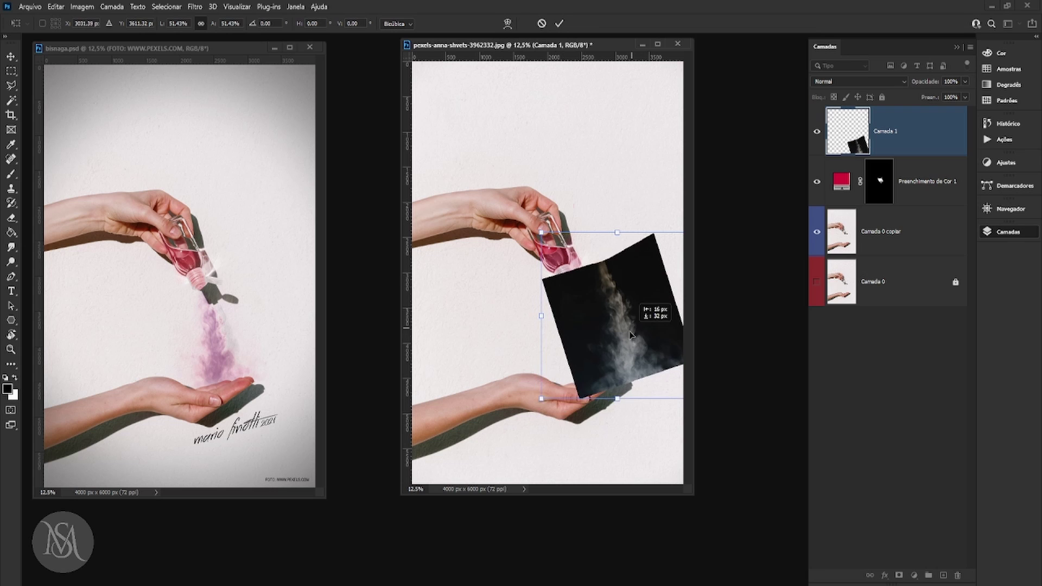
pyautogui.moveTo(633, 333); pyautogui.dragTo(600, 351)
pyautogui.press('Return')
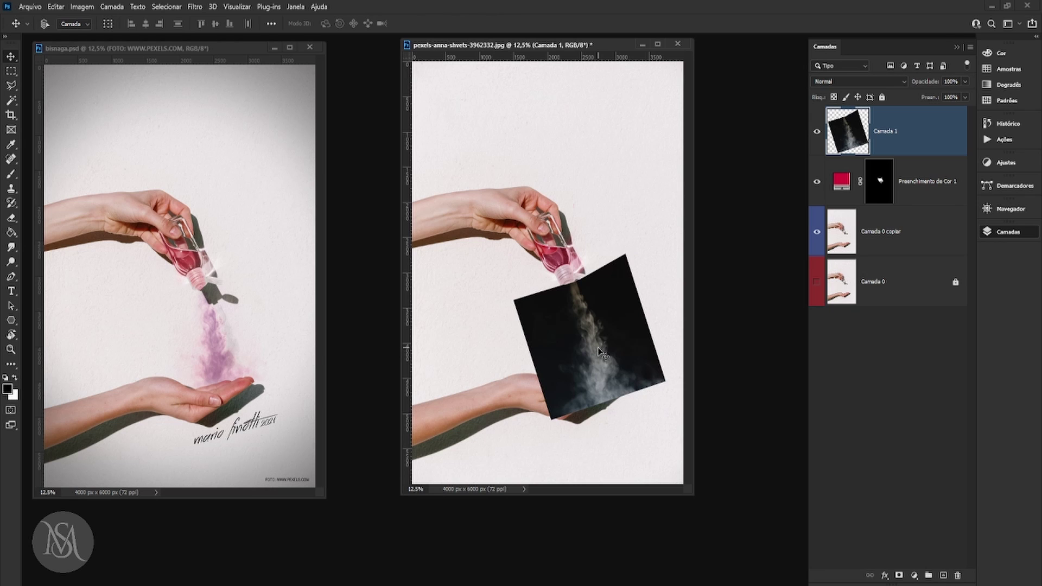
# Step: Invert the smoke layer's colours and nudge the layer so the smoke starts just below the bottle cap
pyautogui.hotkey('ctrl', 'z')
pyautogui.hotkey('ctrl', 'z')
pyautogui.hotkey('ctrl', 'shift', 'z')
pyautogui.hotkey('ctrl', 'shift', 'z')
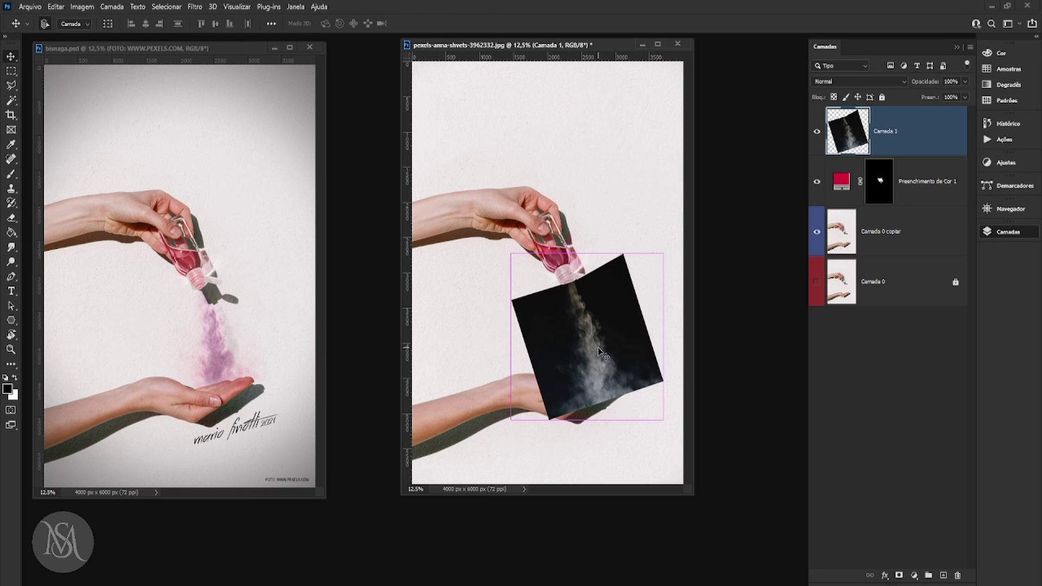
pyautogui.hotkey('ctrl', 'i')
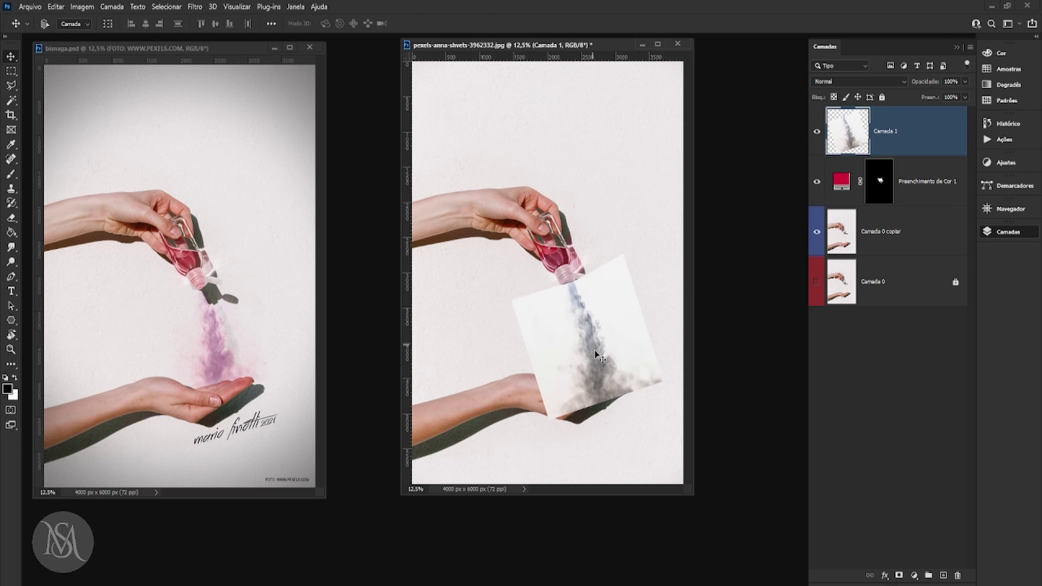
pyautogui.moveTo(601, 320); pyautogui.dragTo(595, 311)
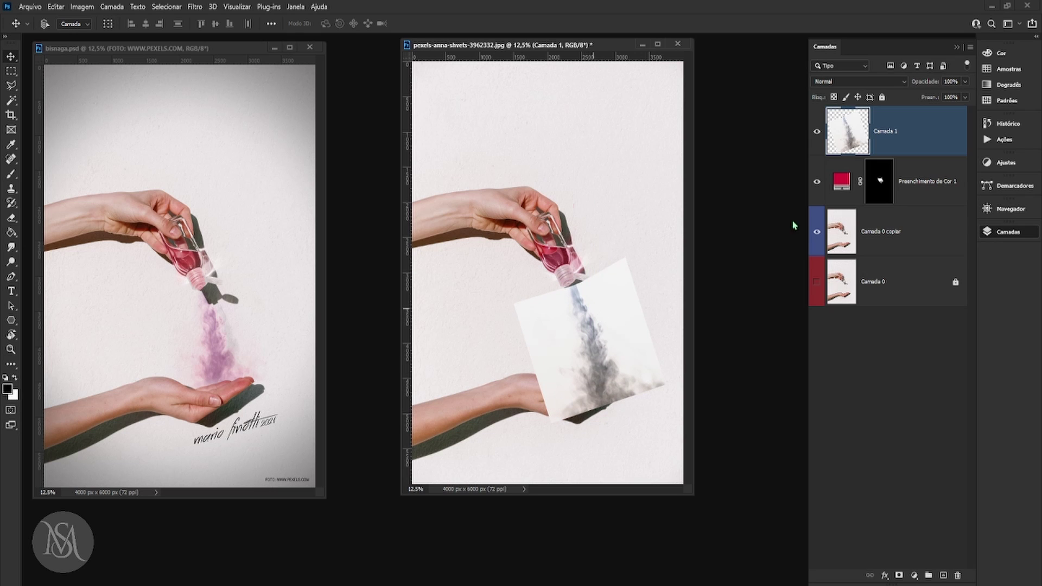
# Step: Add a white layer mask to the smoke layer and float the layers list beside the hands document
pyautogui.click(898, 575)
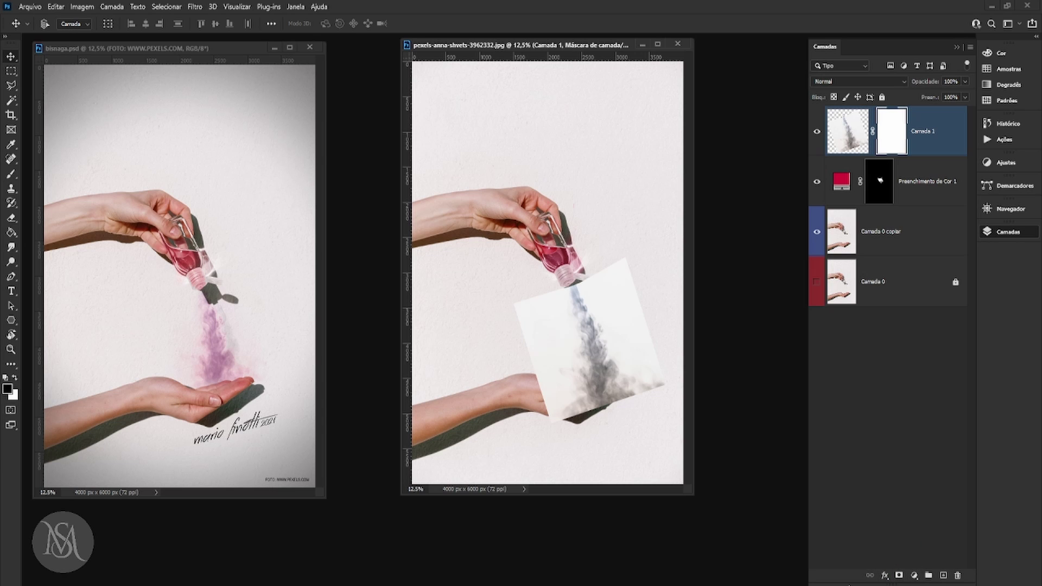
pyautogui.moveTo(928, 38); pyautogui.dragTo(928, 198)
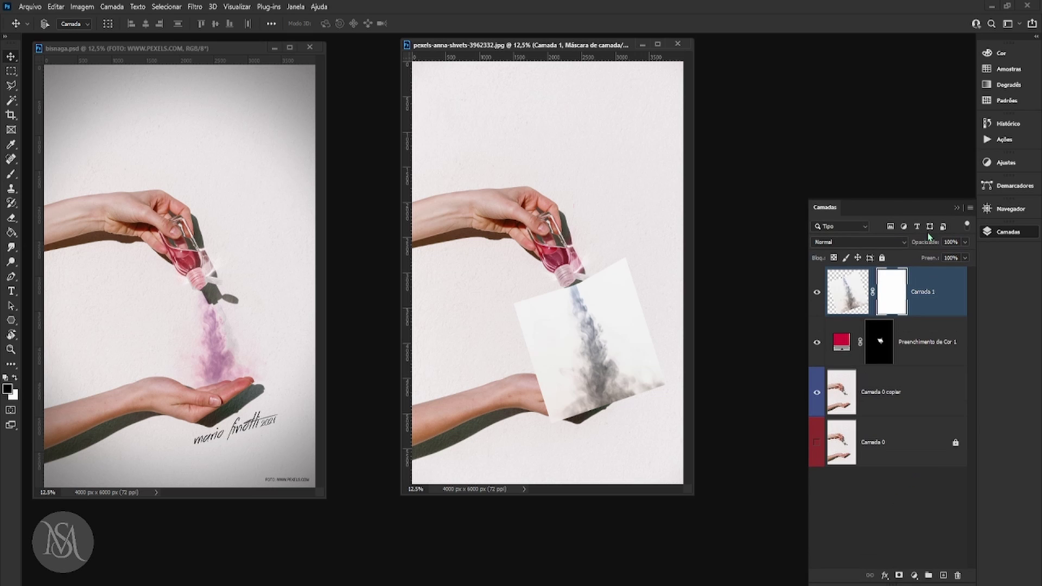
pyautogui.moveTo(853, 210); pyautogui.dragTo(760, 54)
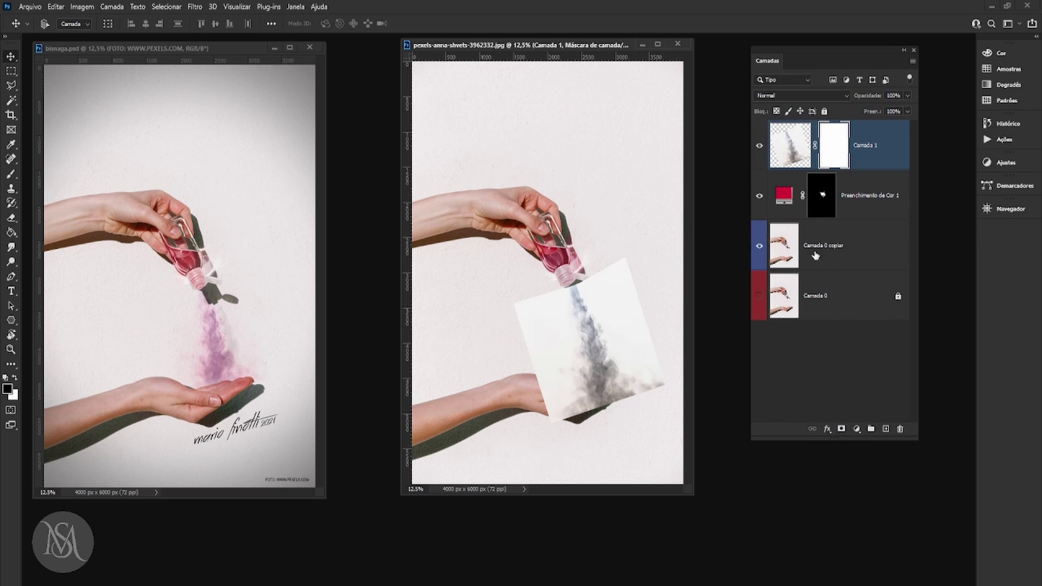
# Step: Mask out the pale square around the smoke with a 900 px soft black brush, then shift the smoke slightly up and left toward the cap
pyautogui.click(11, 177)
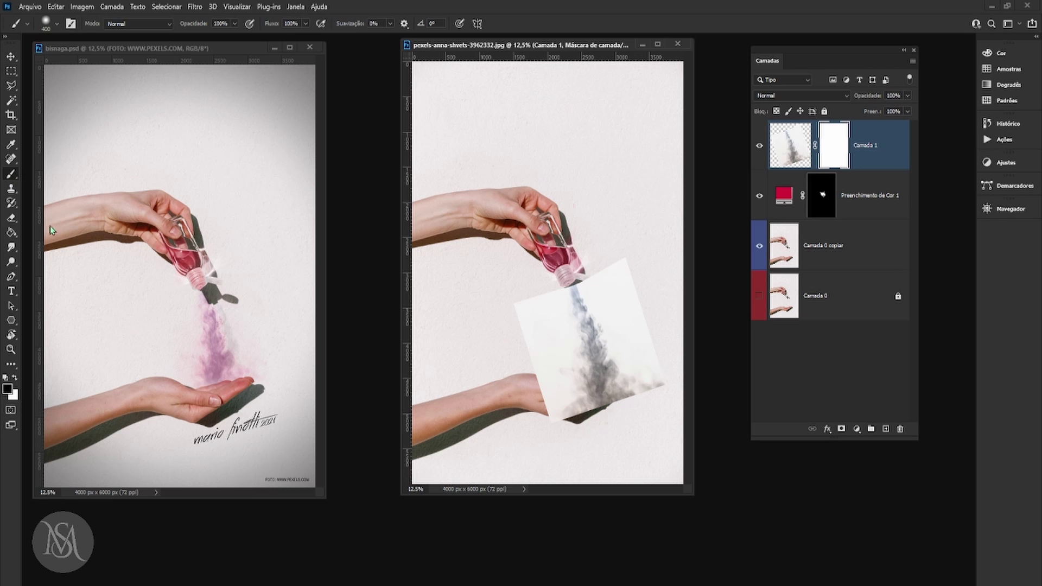
pyautogui.press(']')
pyautogui.press(']')
pyautogui.press(']')
pyautogui.press(']')
pyautogui.press(']')
pyautogui.moveTo(480, 339)
pyautogui.mouseDown()
pyautogui.moveTo(507, 323)
pyautogui.moveTo(500, 310)
pyautogui.moveTo(524, 348)
pyautogui.moveTo(532, 292)
pyautogui.moveTo(550, 348)
pyautogui.moveTo(576, 246)
pyautogui.moveTo(566, 258)
pyautogui.moveTo(562, 234)
pyautogui.moveTo(561, 265)
pyautogui.moveTo(566, 245)
pyautogui.moveTo(619, 244)
pyautogui.moveTo(647, 291)
pyautogui.moveTo(626, 284)
pyautogui.moveTo(671, 354)
pyautogui.moveTo(672, 450)
pyautogui.moveTo(656, 407)
pyautogui.moveTo(642, 431)
pyautogui.moveTo(594, 450)
pyautogui.moveTo(643, 418)
pyautogui.moveTo(593, 440)
pyautogui.moveTo(637, 431)
pyautogui.moveTo(529, 429)
pyautogui.moveTo(550, 431)
pyautogui.moveTo(522, 378)
pyautogui.moveTo(520, 401)
pyautogui.moveTo(529, 390)
pyautogui.moveTo(538, 422)
pyautogui.moveTo(518, 356)
pyautogui.moveTo(508, 365)
pyautogui.moveTo(594, 343)
pyautogui.mouseUp()
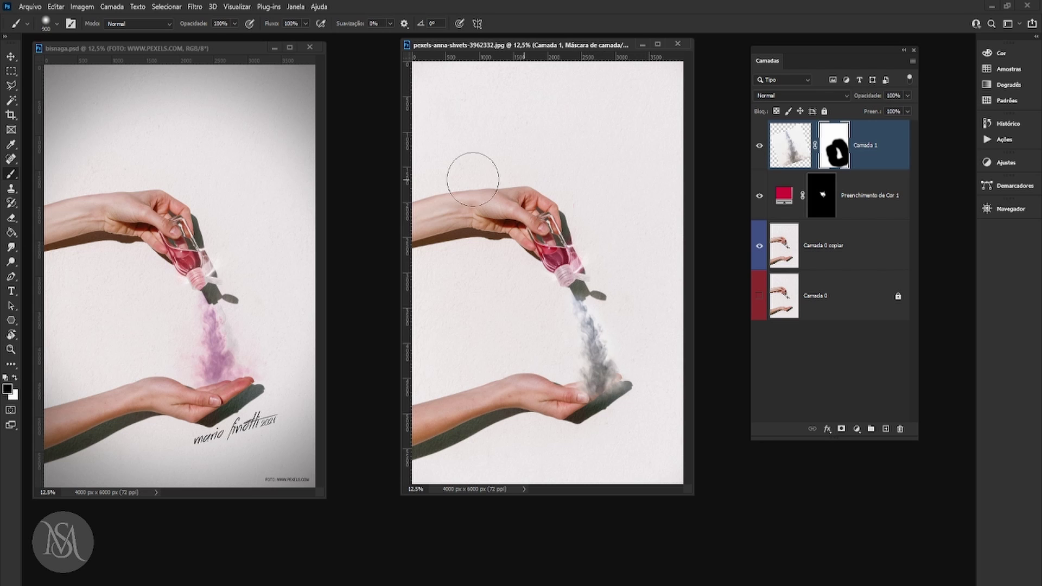
pyautogui.click(11, 56)
pyautogui.moveTo(596, 366); pyautogui.dragTo(594, 348)
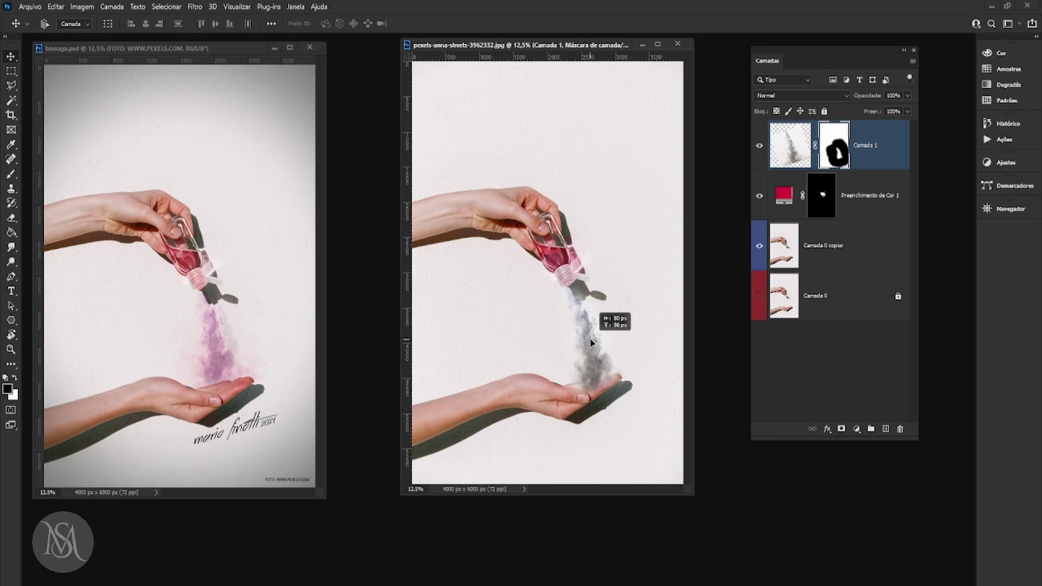
# Step: Compare blend modes for the smoke layer and set it to Cor Mais Escura
pyautogui.click(790, 96)
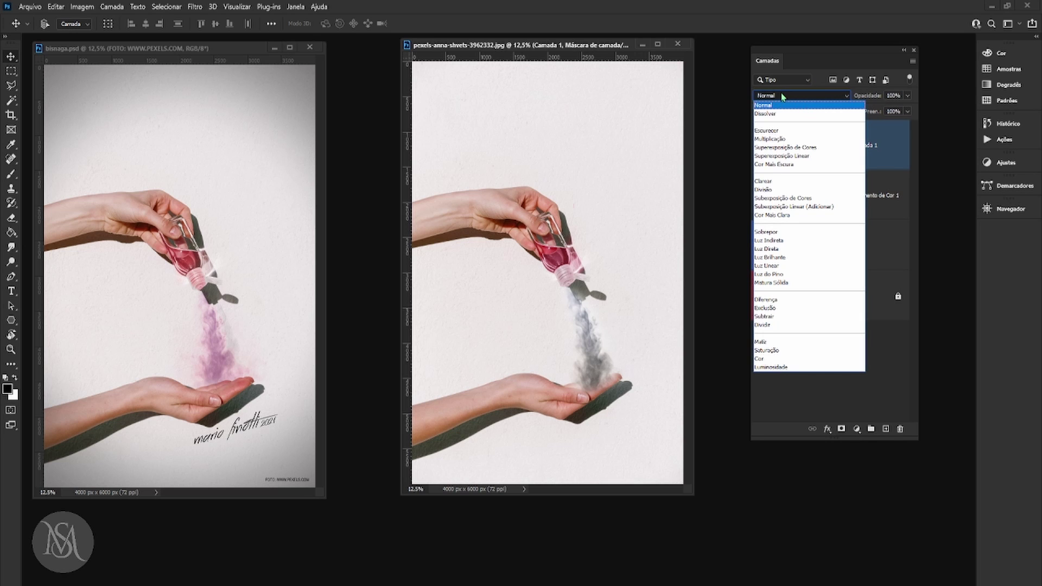
pyautogui.click(783, 97)
pyautogui.scroll(-3, 780, 95)
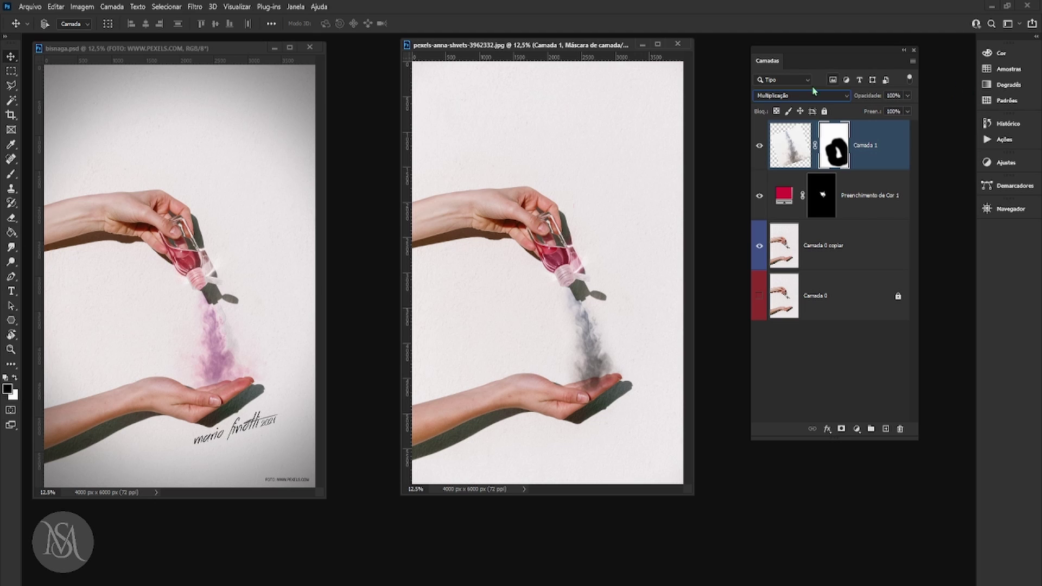
pyautogui.scroll(-4, 784, 105)
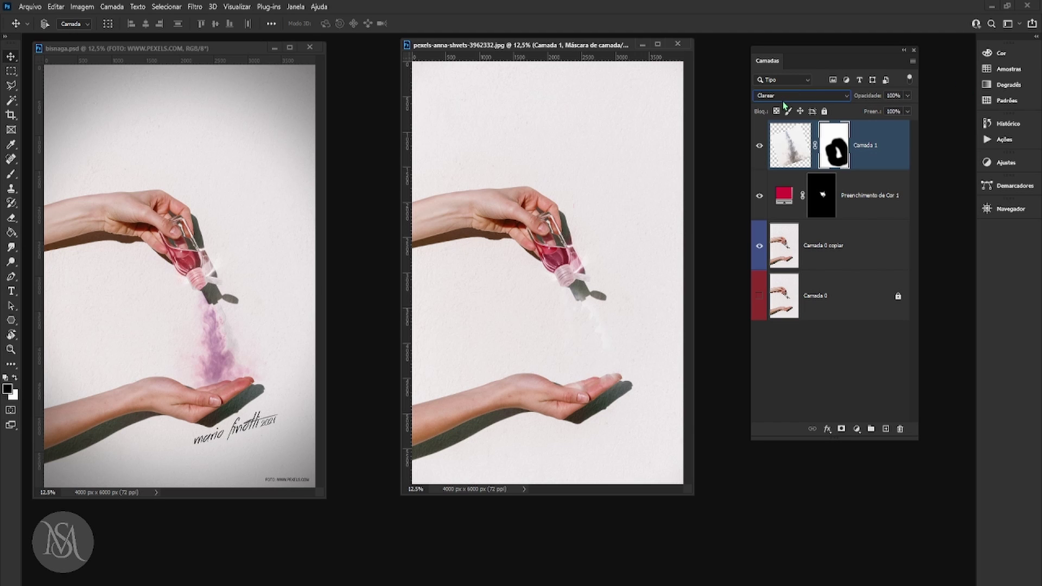
pyautogui.scroll(-5, 784, 104)
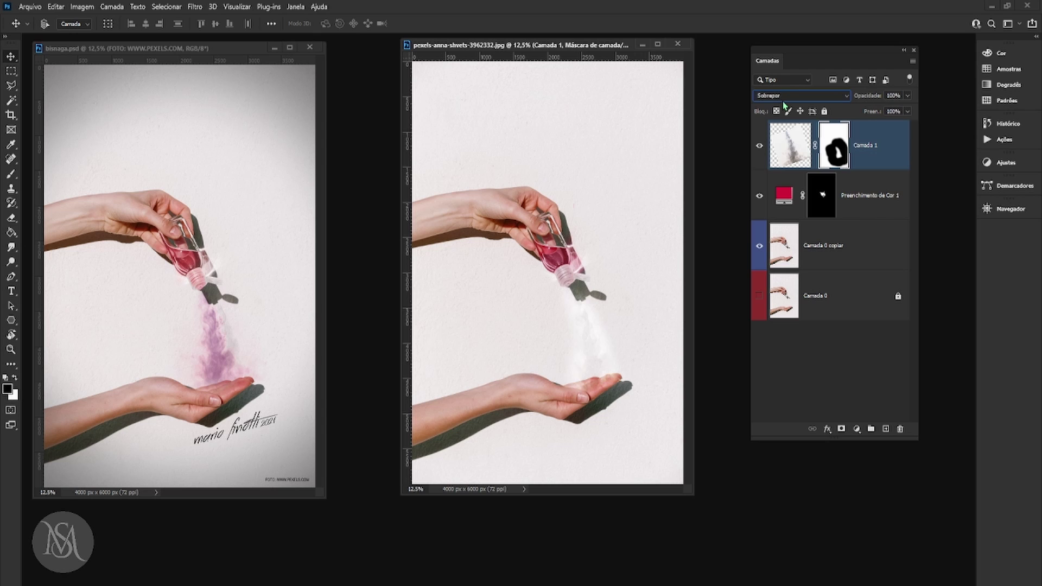
pyautogui.scroll(-4, 784, 105)
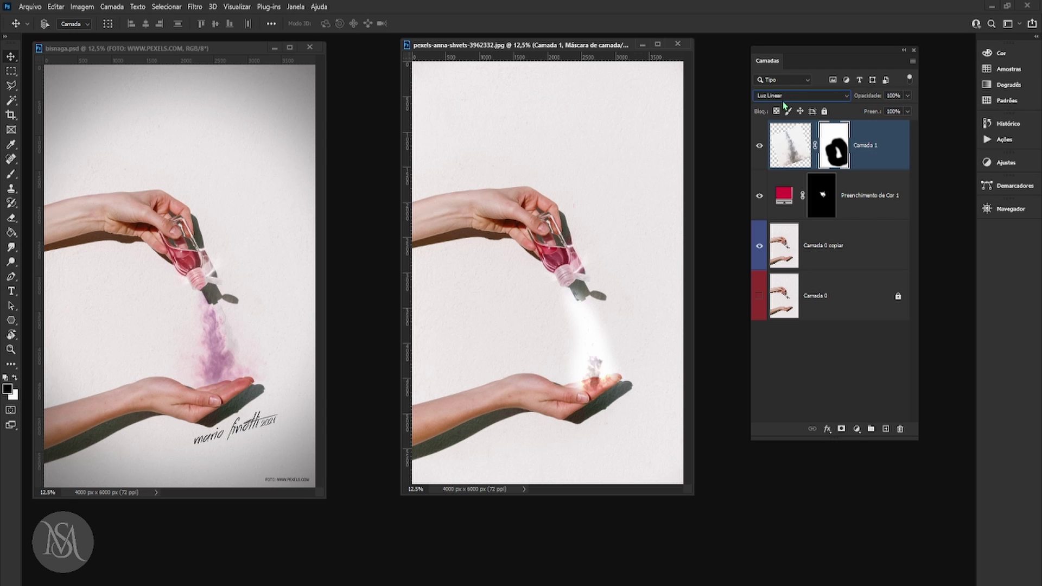
pyautogui.scroll(-7, 784, 104)
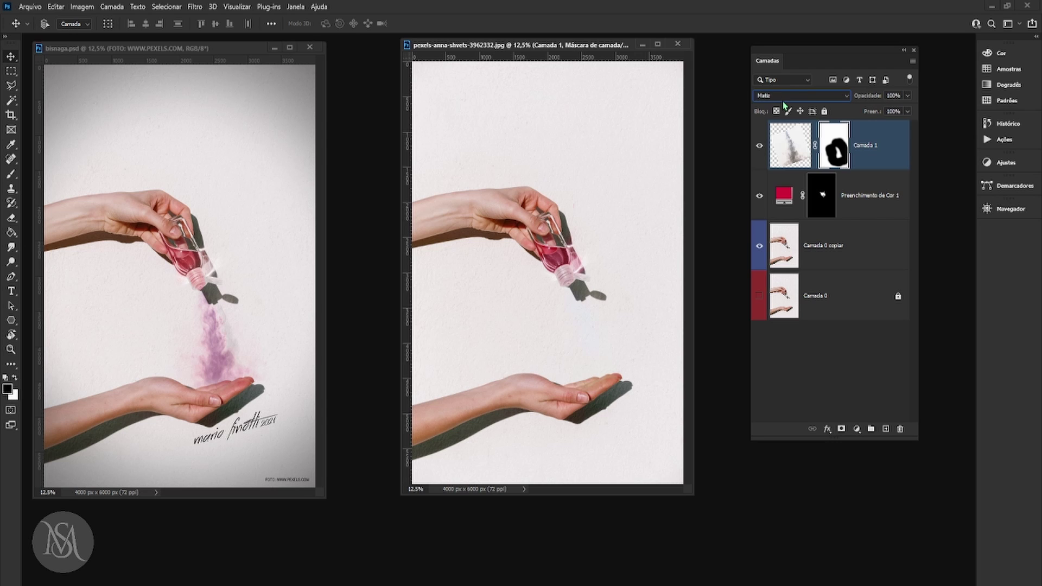
pyautogui.scroll(-2, 784, 104)
pyautogui.scroll(-1, 784, 104)
pyautogui.scroll(1, 784, 104)
pyautogui.scroll(10, 784, 104)
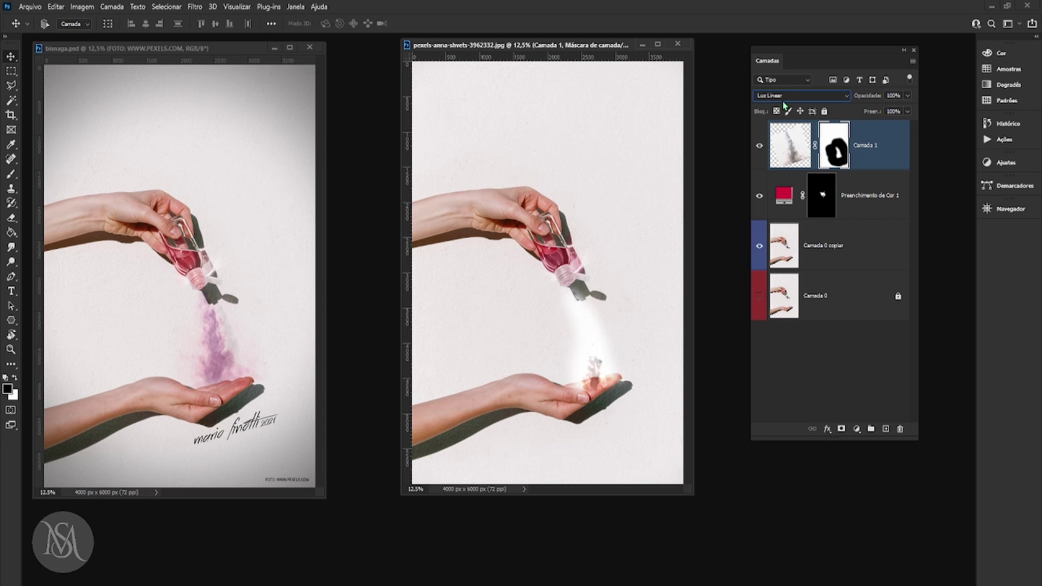
pyautogui.scroll(7, 784, 104)
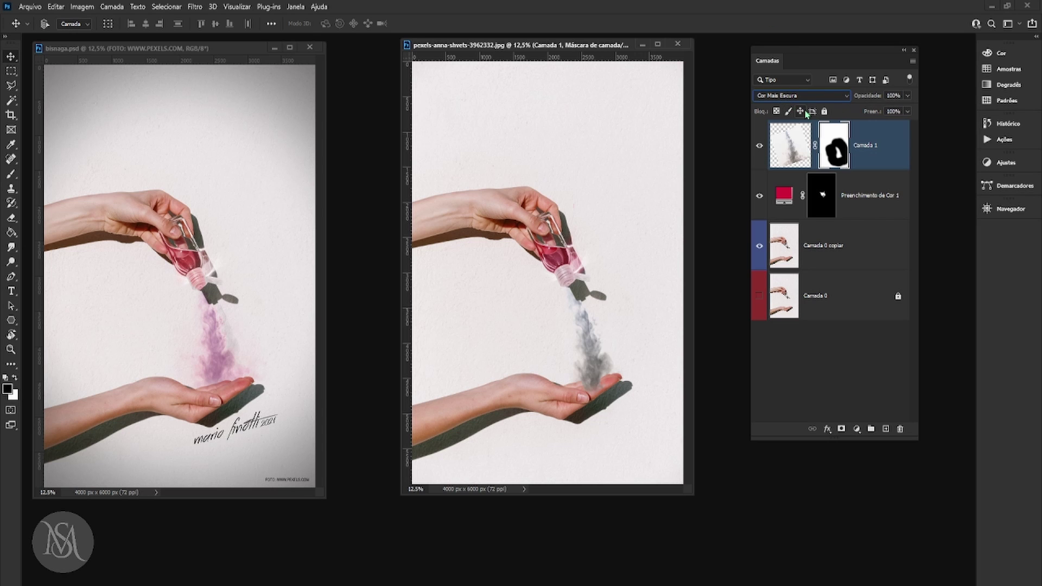
pyautogui.hotkey('ctrl', 'i')
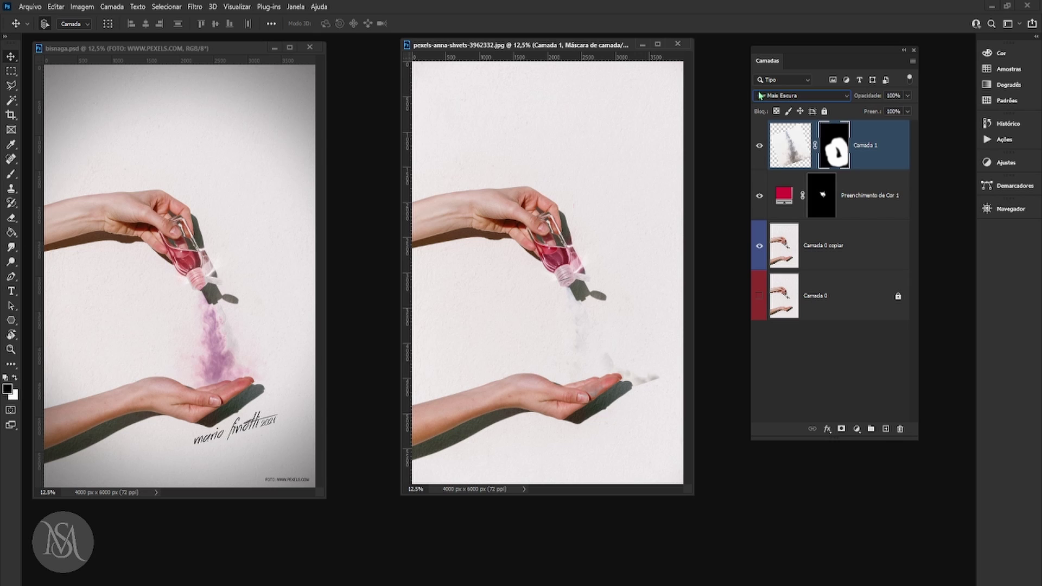
pyautogui.hotkey('ctrl', 'i')
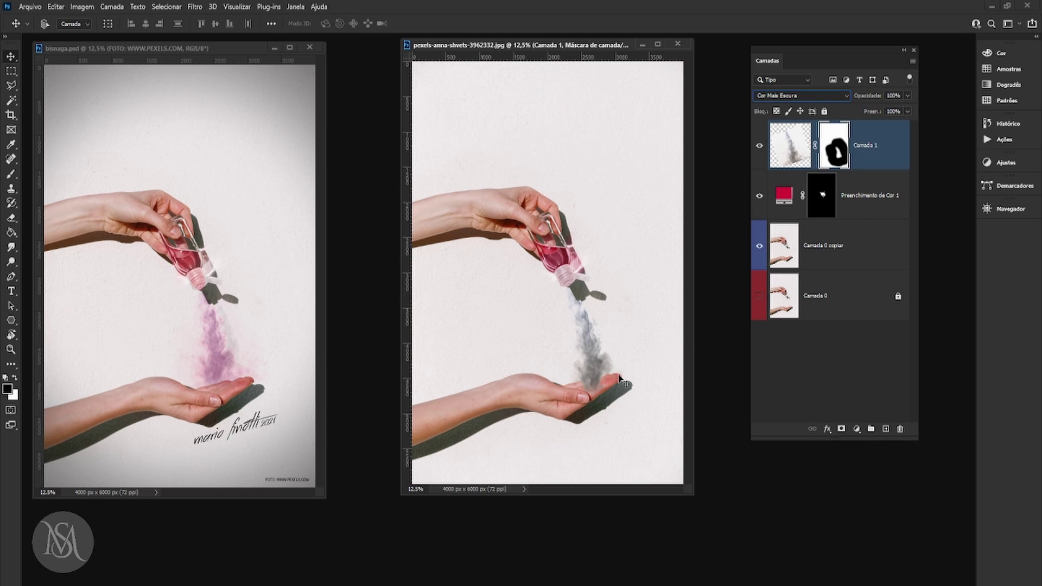
pyautogui.click(11, 218)
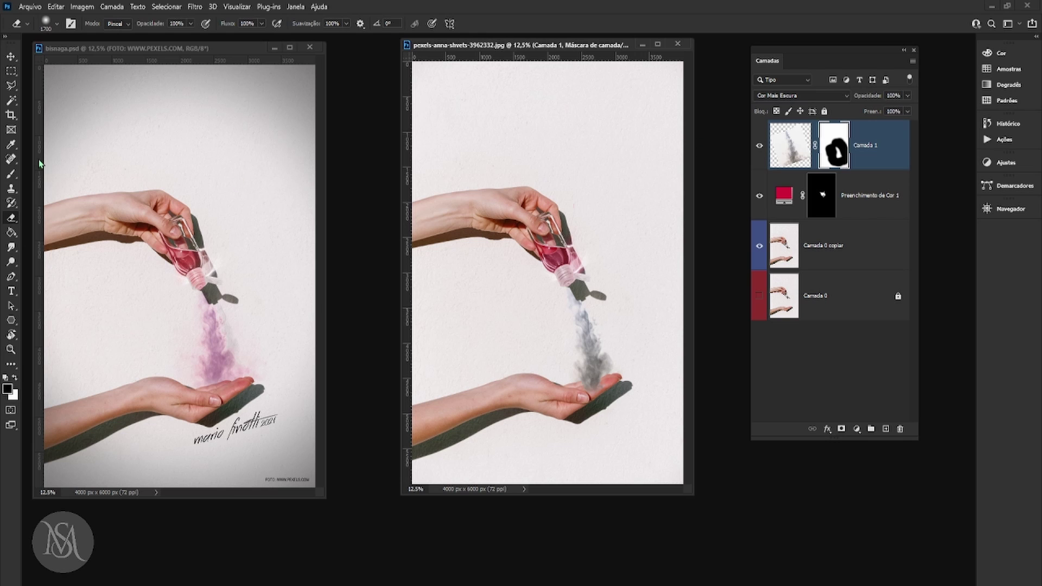
pyautogui.press('b')
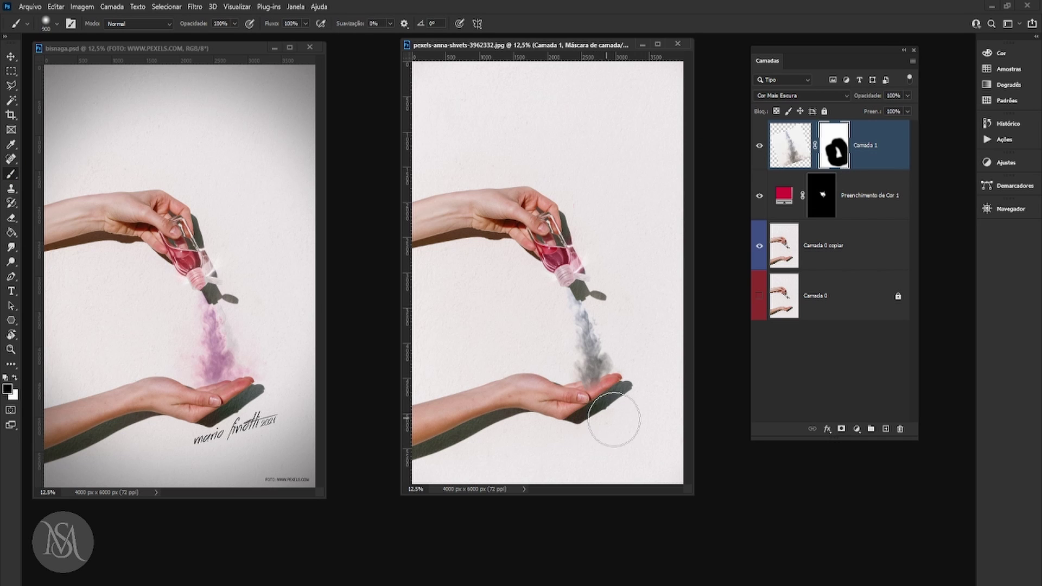
pyautogui.click(10, 57)
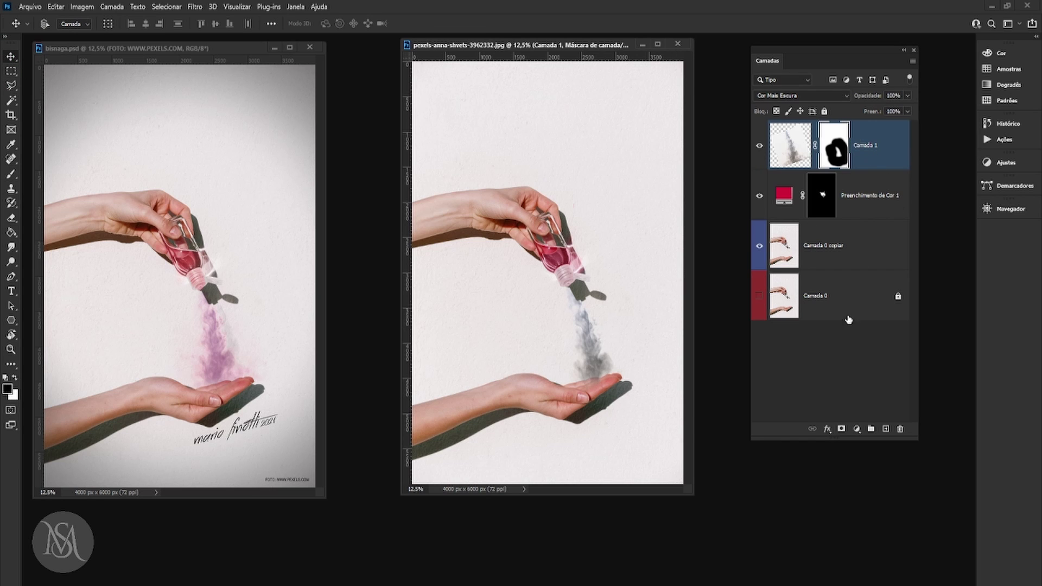
pyautogui.click(856, 430)
pyautogui.click(884, 235)
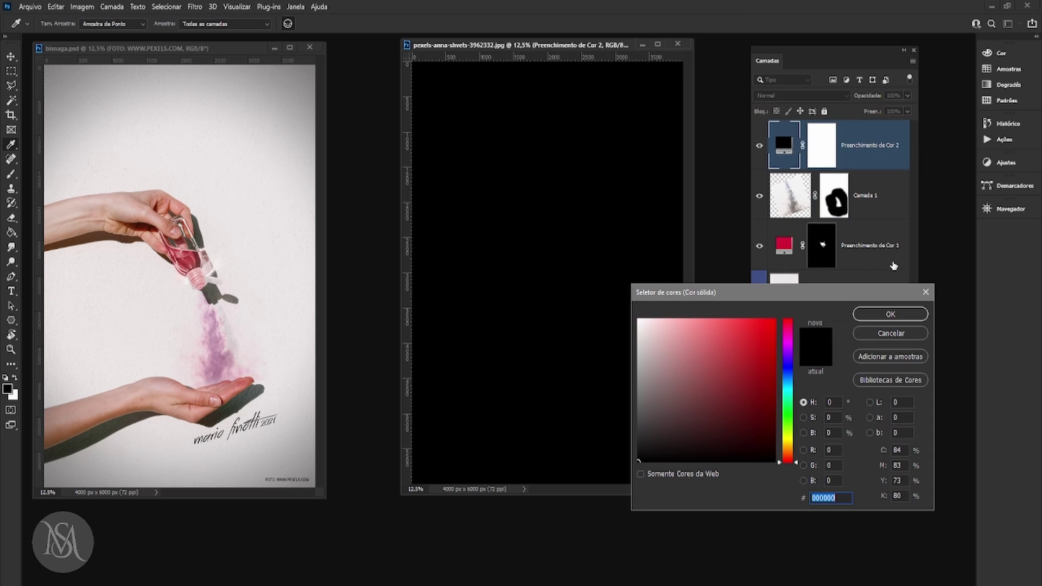
pyautogui.click(890, 334)
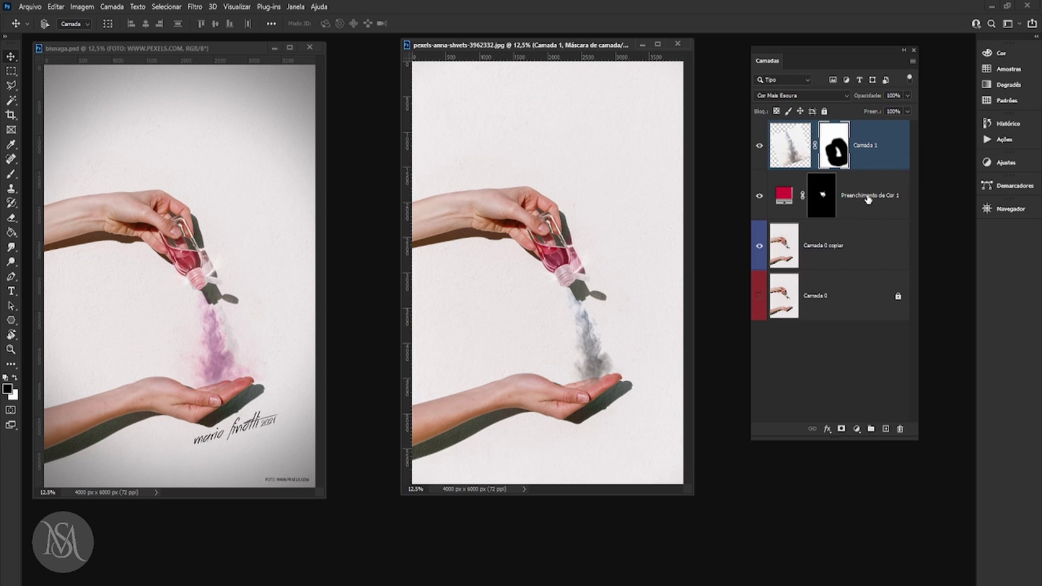
# Step: Duplicate the red colour fill above the smoke layer and make the copy's mask fully white by painting out the bottle area and inverting it
pyautogui.moveTo(867, 147); pyautogui.dragTo(866, 133)
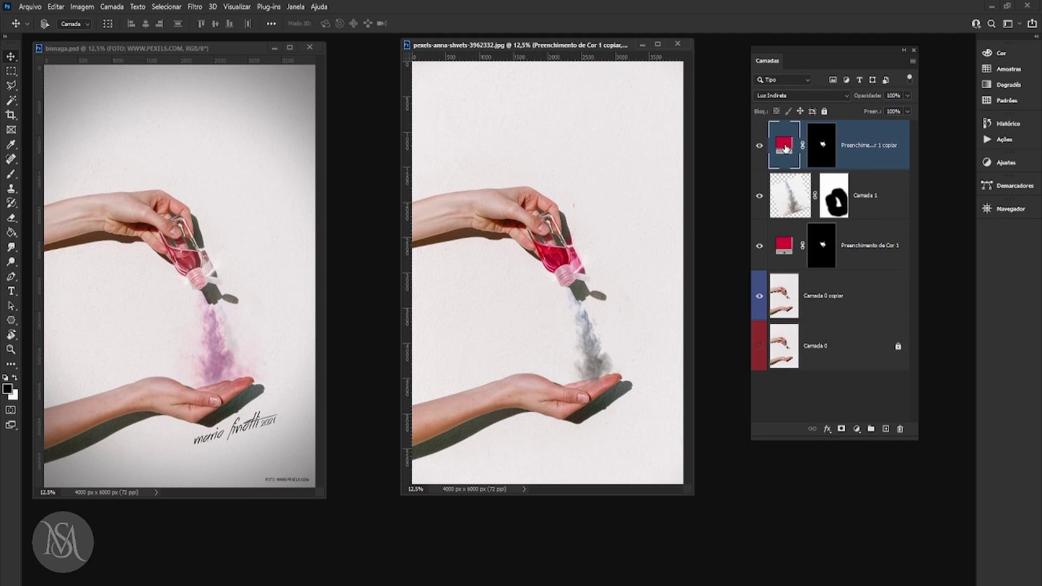
pyautogui.click(825, 147)
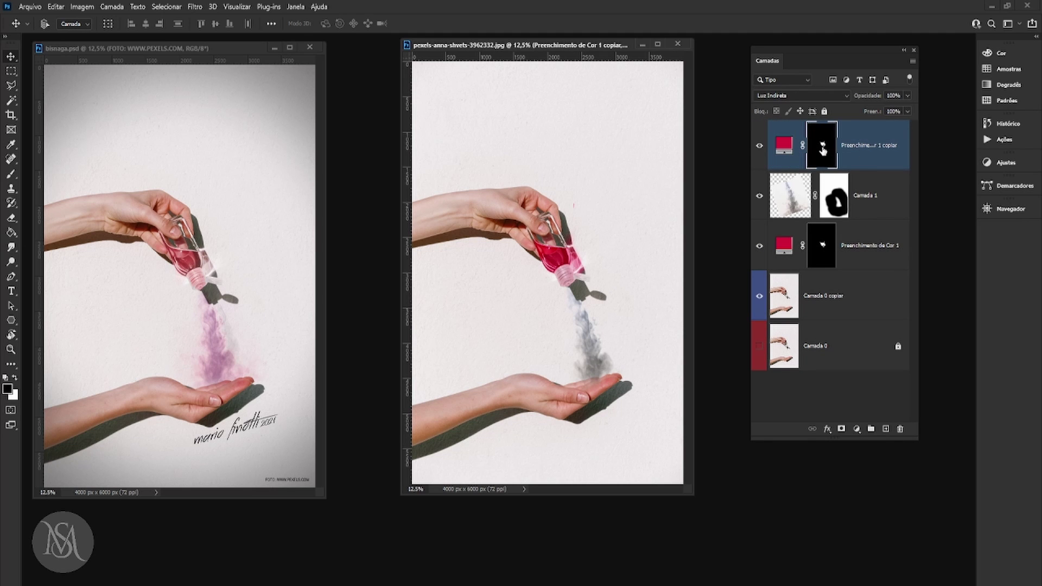
pyautogui.click(11, 174)
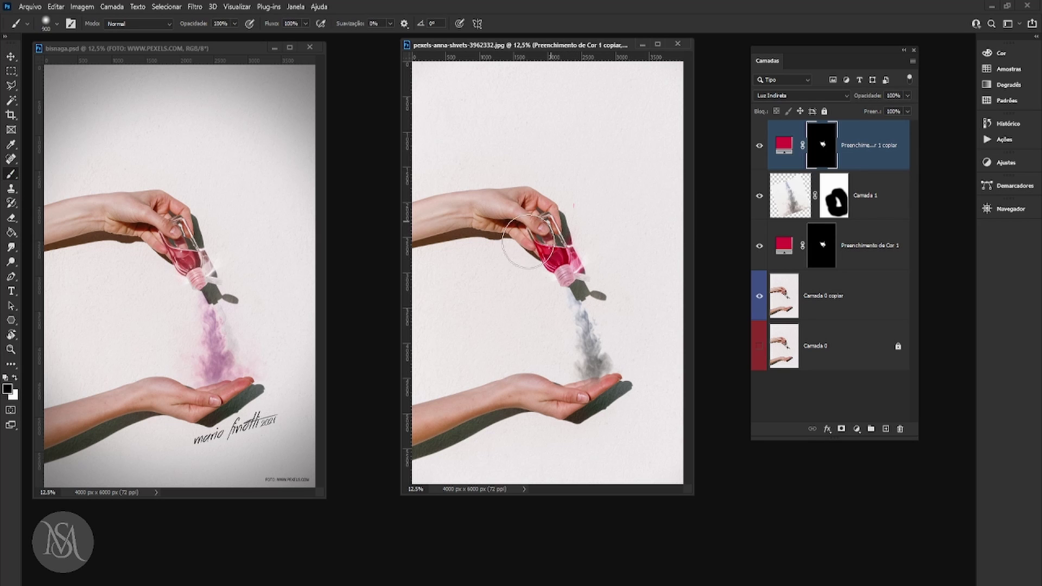
pyautogui.moveTo(532, 258); pyautogui.dragTo(562, 309)
pyautogui.moveTo(575, 251); pyautogui.dragTo(549, 391)
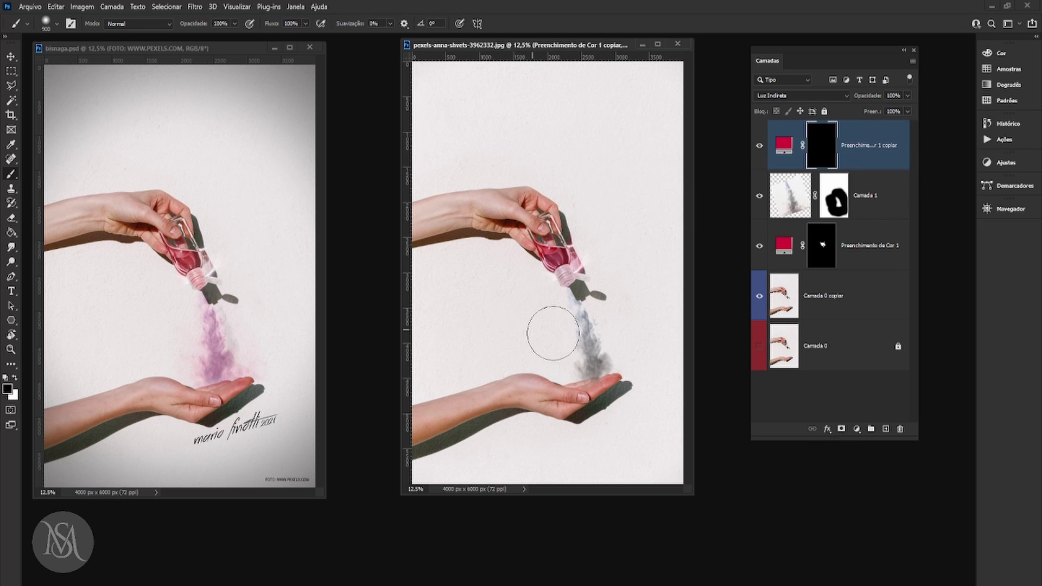
pyautogui.hotkey('ctrl', 'i')
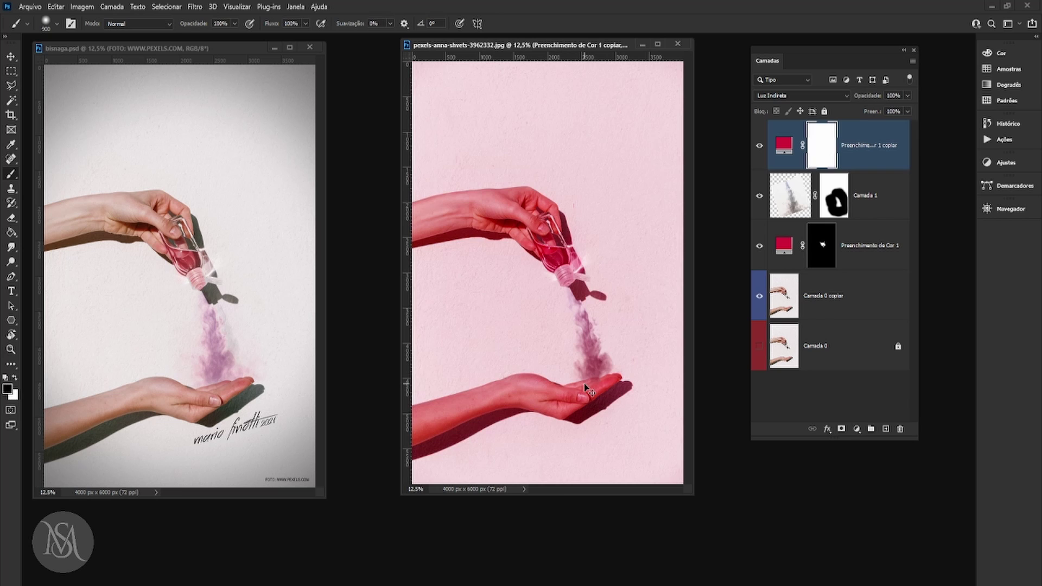
# Step: Enlarge the document window and paint the copied fill's mask black with a 1500 px soft brush everywhere except over the smoke
pyautogui.click(10, 57)
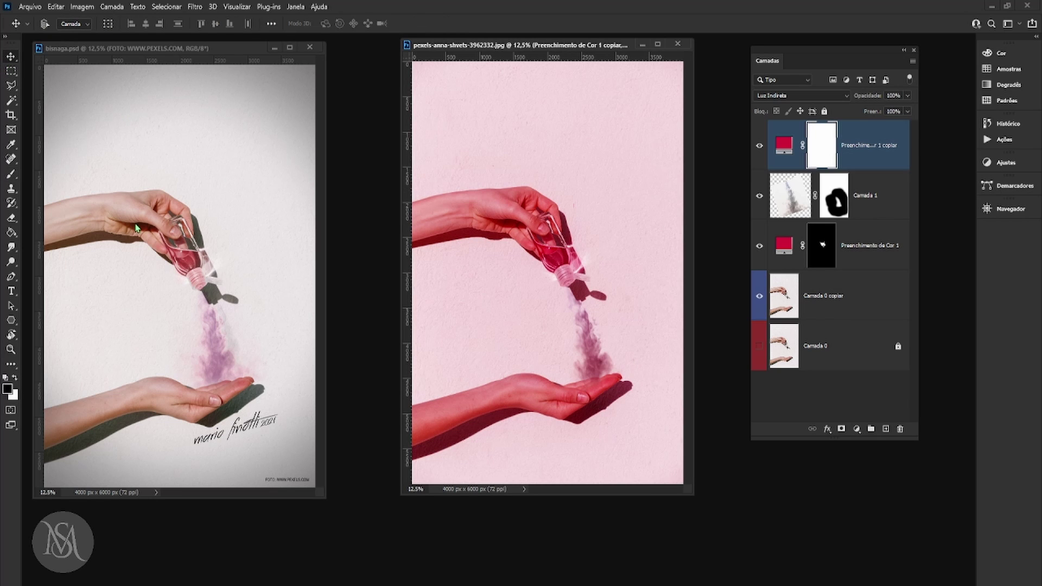
pyautogui.click(10, 174)
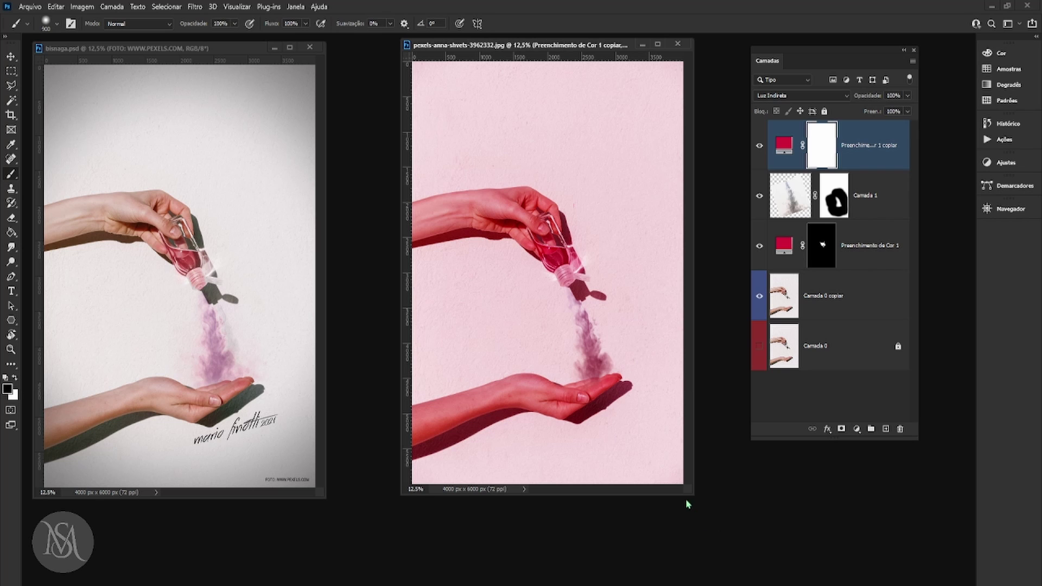
pyautogui.moveTo(693, 494); pyautogui.dragTo(727, 529)
pyautogui.press(']')
pyautogui.press(']')
pyautogui.press(']')
pyautogui.press(']')
pyautogui.press(']')
pyautogui.press(']')
pyautogui.press(']')
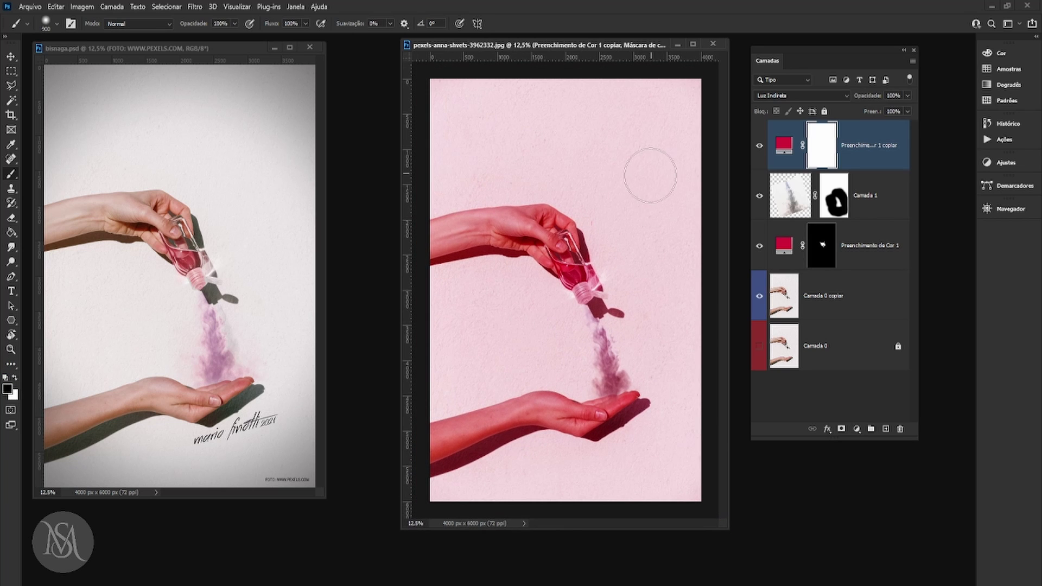
pyautogui.press(']')
pyautogui.press(']')
pyautogui.press(']')
pyautogui.moveTo(549, 163)
pyautogui.mouseDown()
pyautogui.moveTo(509, 109)
pyautogui.moveTo(581, 113)
pyautogui.moveTo(486, 153)
pyautogui.moveTo(602, 168)
pyautogui.moveTo(565, 188)
pyautogui.moveTo(557, 208)
pyautogui.moveTo(593, 219)
pyautogui.moveTo(565, 236)
pyautogui.moveTo(572, 248)
pyautogui.moveTo(573, 229)
pyautogui.moveTo(572, 254)
pyautogui.moveTo(627, 223)
pyautogui.moveTo(696, 218)
pyautogui.moveTo(678, 274)
pyautogui.moveTo(661, 292)
pyautogui.moveTo(715, 355)
pyautogui.moveTo(704, 378)
pyautogui.moveTo(719, 454)
pyautogui.moveTo(684, 494)
pyautogui.moveTo(664, 477)
pyautogui.moveTo(687, 451)
pyautogui.moveTo(578, 482)
pyautogui.moveTo(675, 448)
pyautogui.moveTo(419, 435)
pyautogui.moveTo(510, 393)
pyautogui.moveTo(528, 399)
pyautogui.moveTo(521, 346)
pyautogui.moveTo(536, 321)
pyautogui.moveTo(496, 313)
pyautogui.moveTo(466, 358)
pyautogui.moveTo(655, 504)
pyautogui.mouseUp()
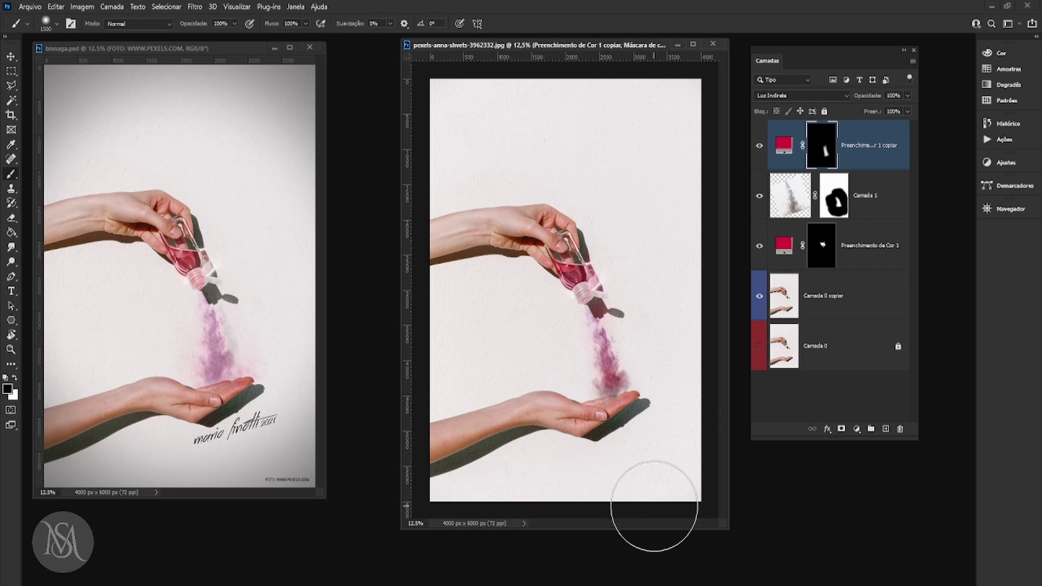
# Step: Paint white on the copied fill's mask with a 900 px brush to extend the red tint across and around the smoke
pyautogui.press('[')
pyautogui.press('[')
pyautogui.press('[')
pyautogui.press('[')
pyautogui.press('[')
pyautogui.press('[')
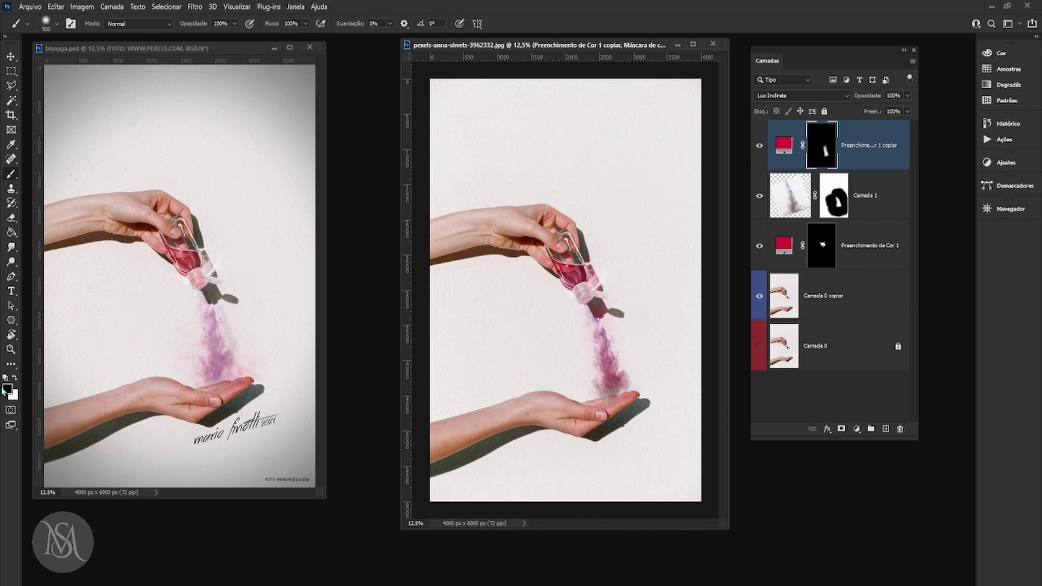
pyautogui.press('x')
pyautogui.moveTo(606, 373); pyautogui.dragTo(601, 325)
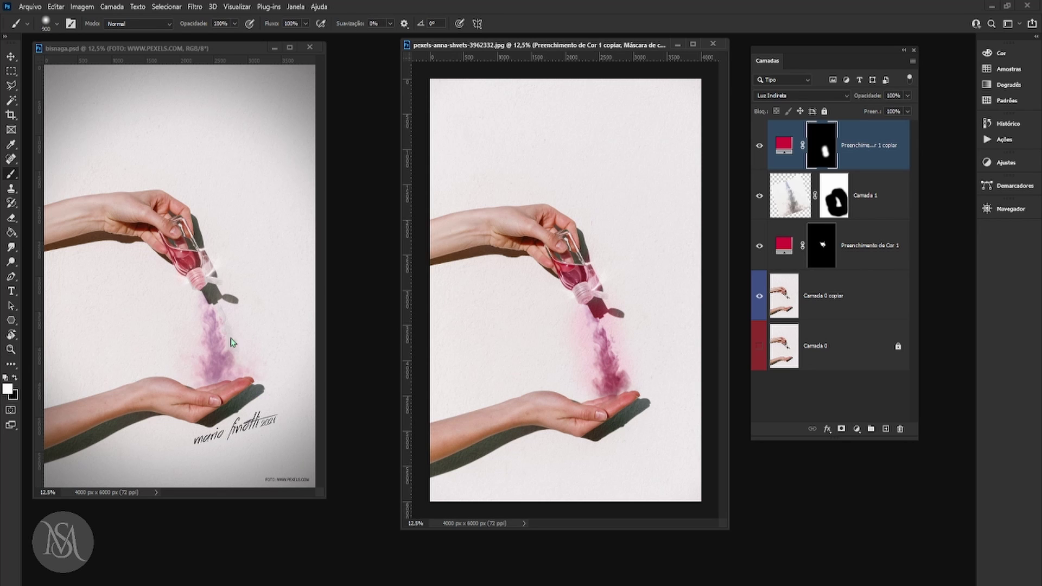
# Step: Paint black on the copied red fill's mask to clear the tint from the cap's shadow and beside the upper smoke
pyautogui.press('x')
pyautogui.moveTo(550, 328); pyautogui.dragTo(559, 318)
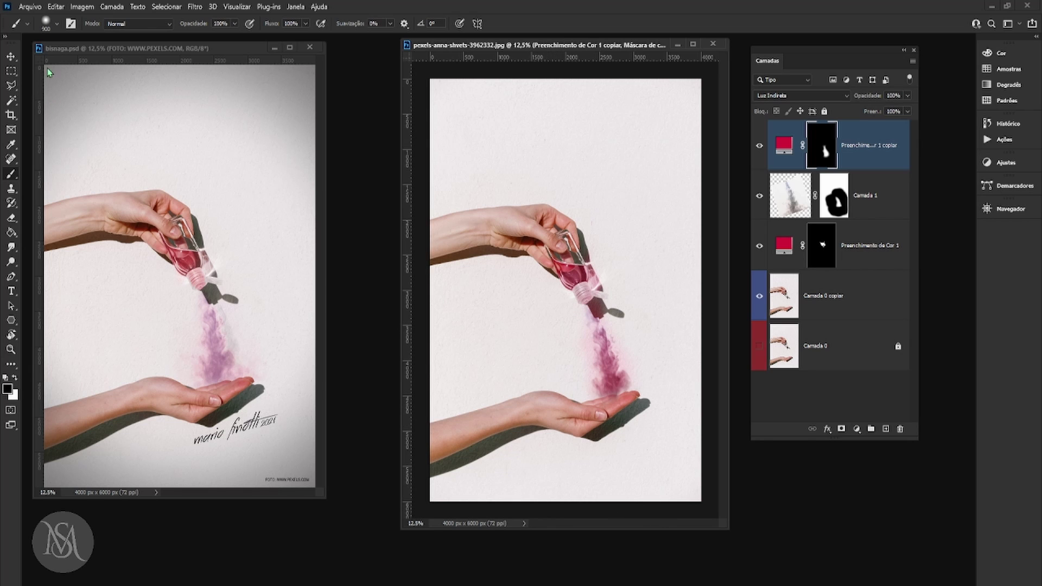
pyautogui.click(10, 56)
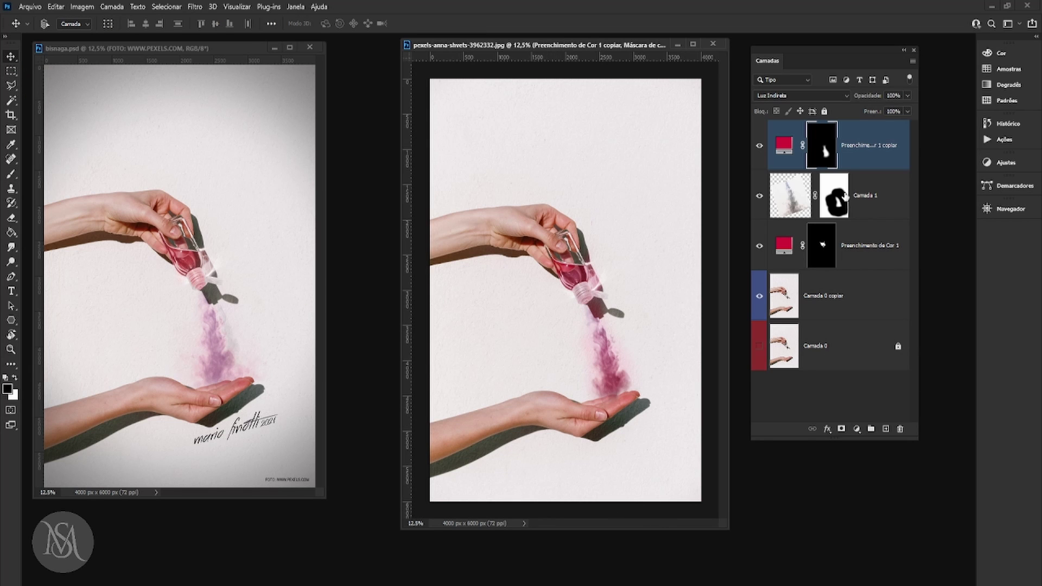
# Step: Set the opacity of the smoke layer Camada 1 to 73% and of the copied red fill to 91%
pyautogui.click(907, 96)
pyautogui.moveTo(911, 108); pyautogui.dragTo(876, 113)
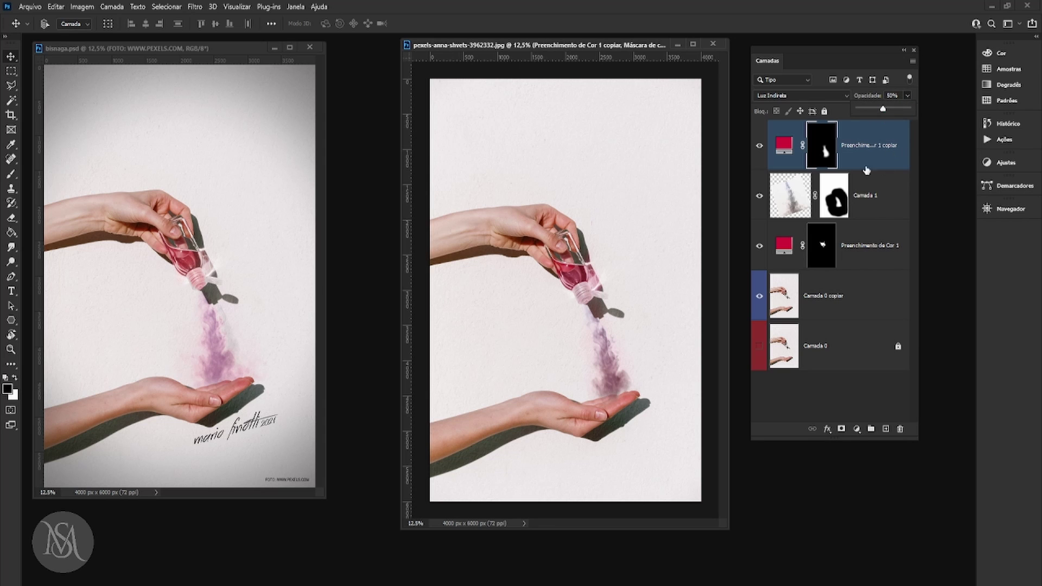
pyautogui.click(887, 192)
pyautogui.click(887, 191)
pyautogui.click(907, 96)
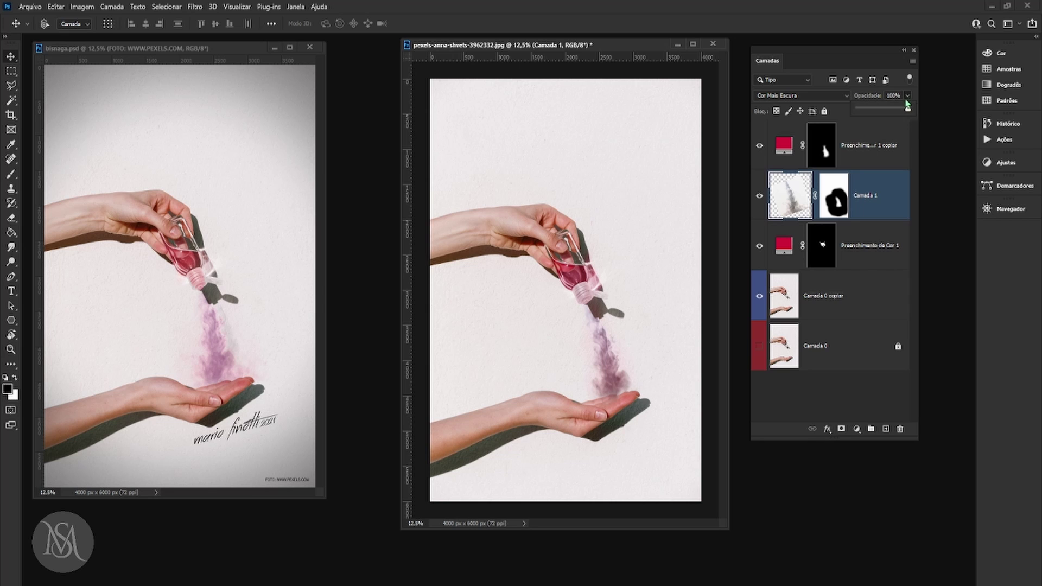
pyautogui.moveTo(908, 112)
pyautogui.mouseDown()
pyautogui.moveTo(893, 112)
pyautogui.moveTo(909, 114)
pyautogui.mouseUp()
pyautogui.click(864, 147)
pyautogui.click(908, 97)
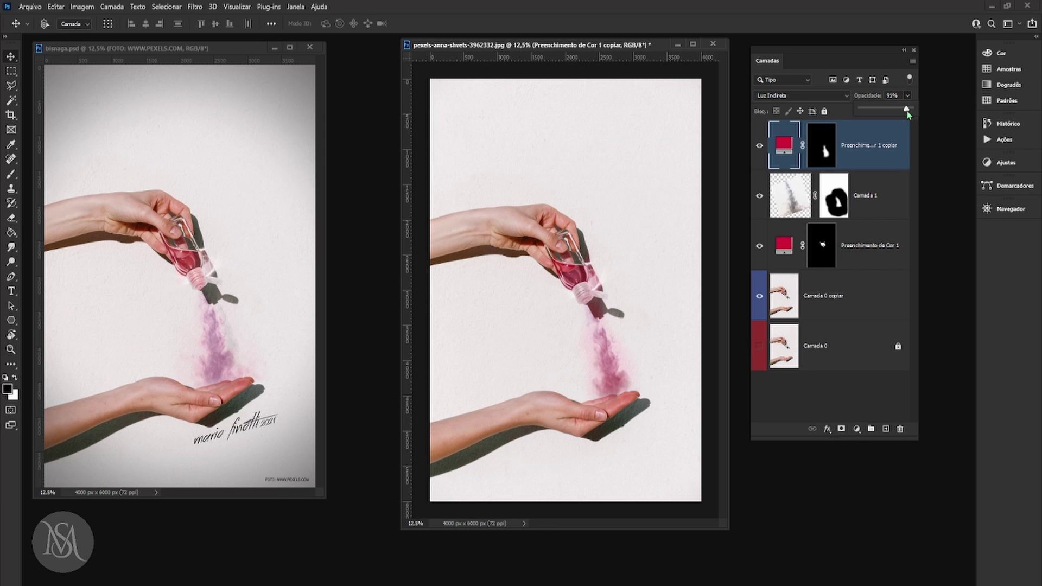
# Step: Touch up the copied red fill's mask around the smoke with a smaller 400 px black brush
pyautogui.click(829, 152)
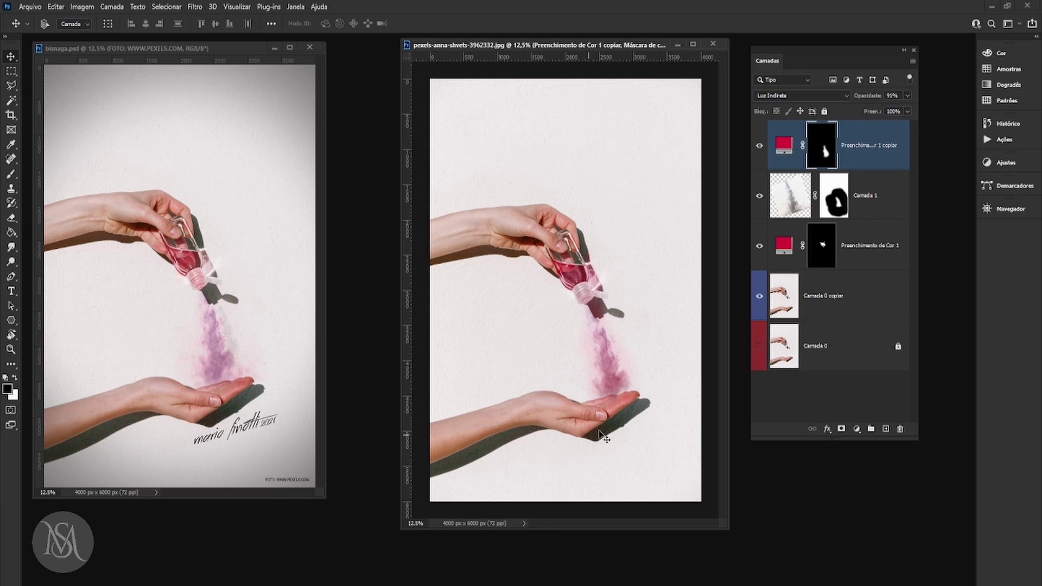
pyautogui.click(12, 143)
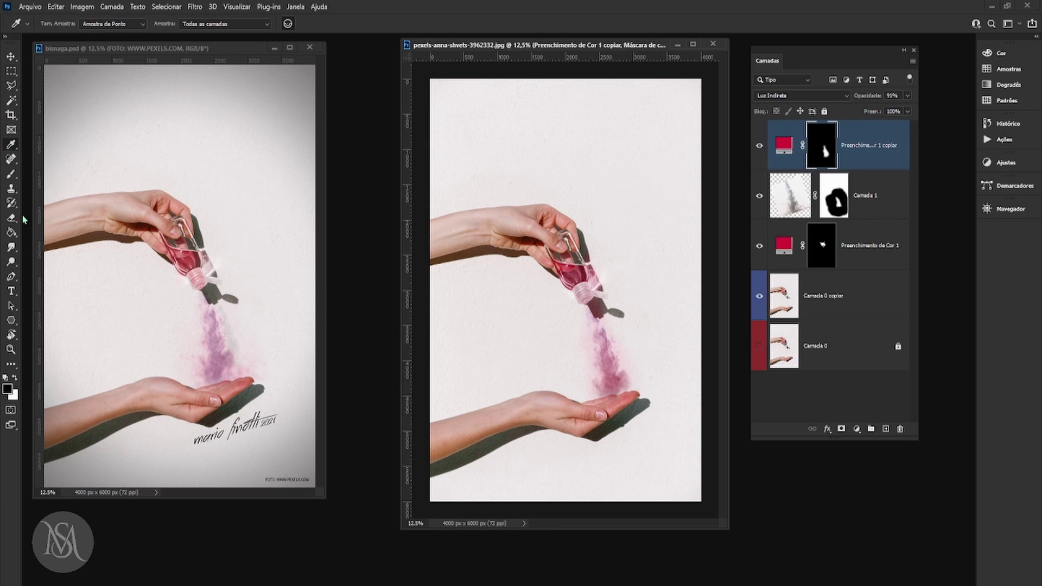
pyautogui.click(7, 175)
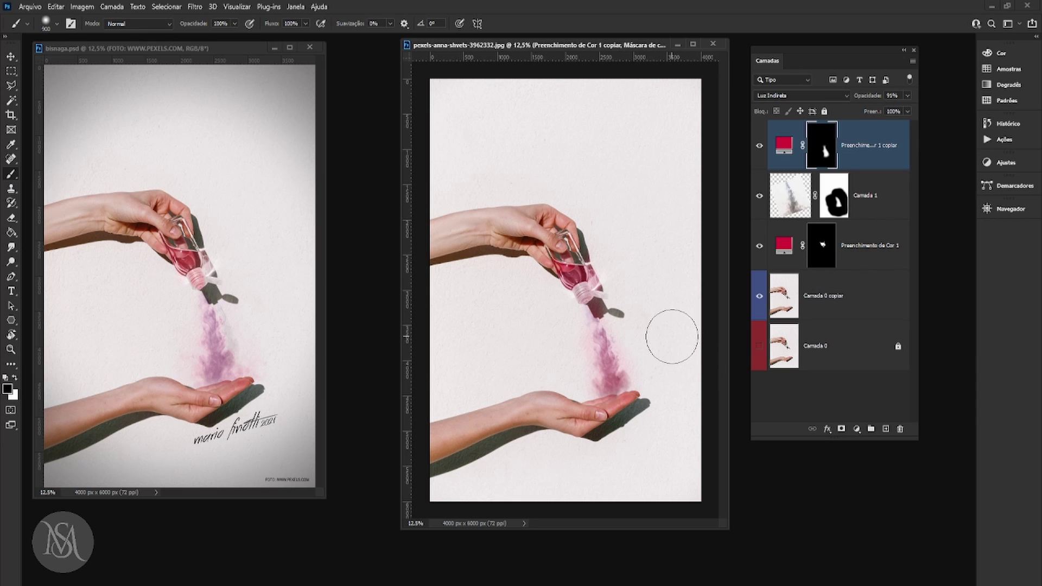
pyautogui.press('[')
pyautogui.press('[')
pyautogui.press('[')
pyautogui.press('[')
pyautogui.press('[')
pyautogui.click(11, 57)
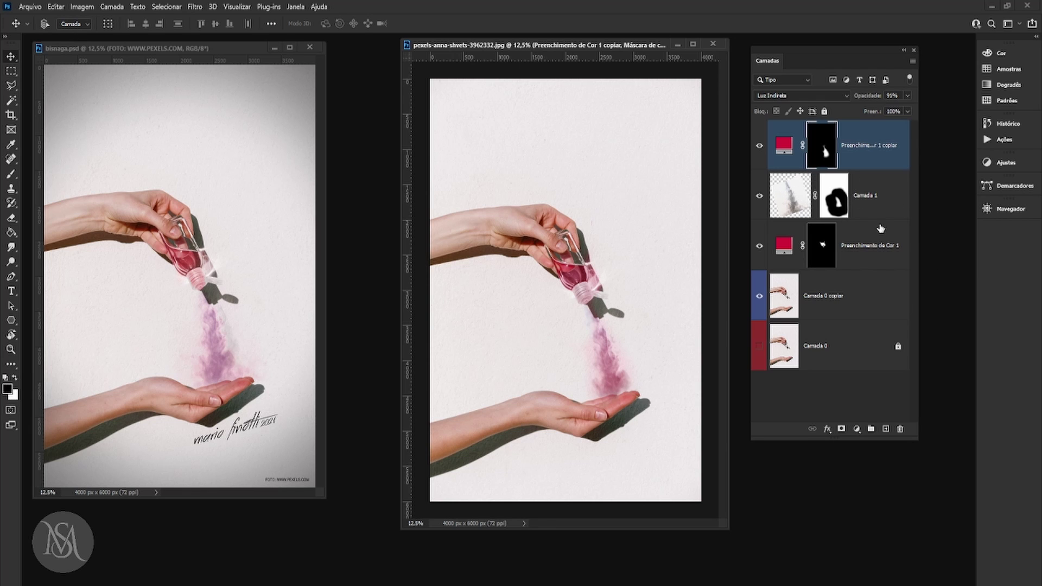
# Step: Duplicate the smoke layer Camada 1 and move the lower of the two slightly to the right in the image
pyautogui.moveTo(877, 204)
pyautogui.mouseDown()
pyautogui.moveTo(874, 217)
pyautogui.moveTo(869, 186)
pyautogui.mouseUp()
pyautogui.click(874, 209)
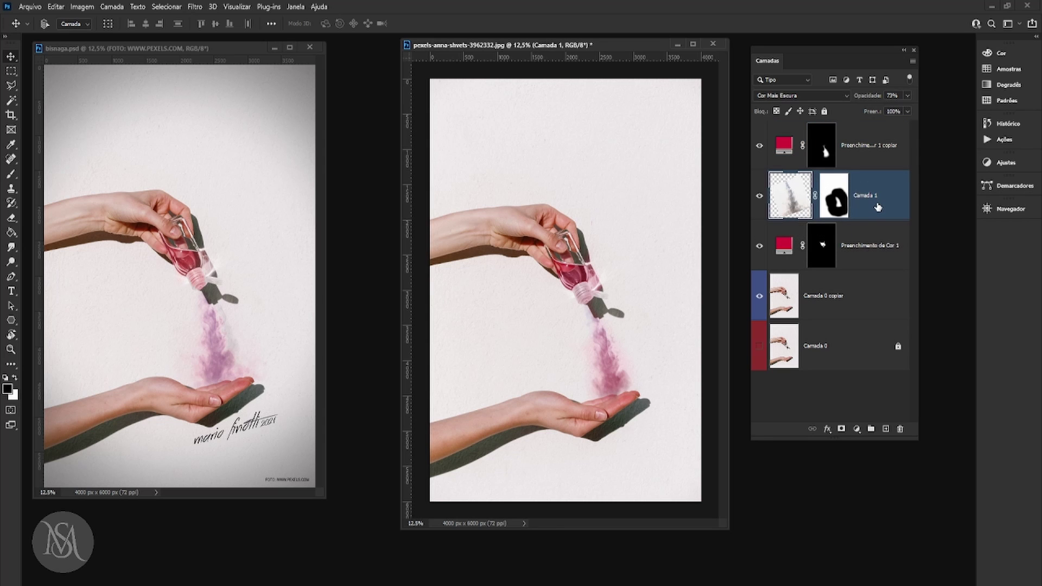
pyautogui.hotkey('ctrl', 'j')
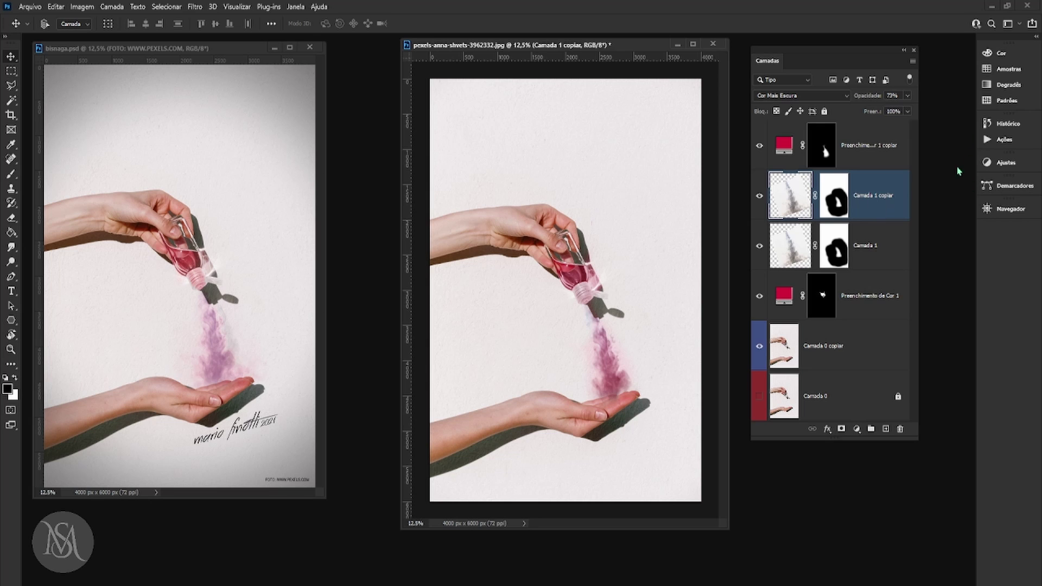
pyautogui.click(880, 247)
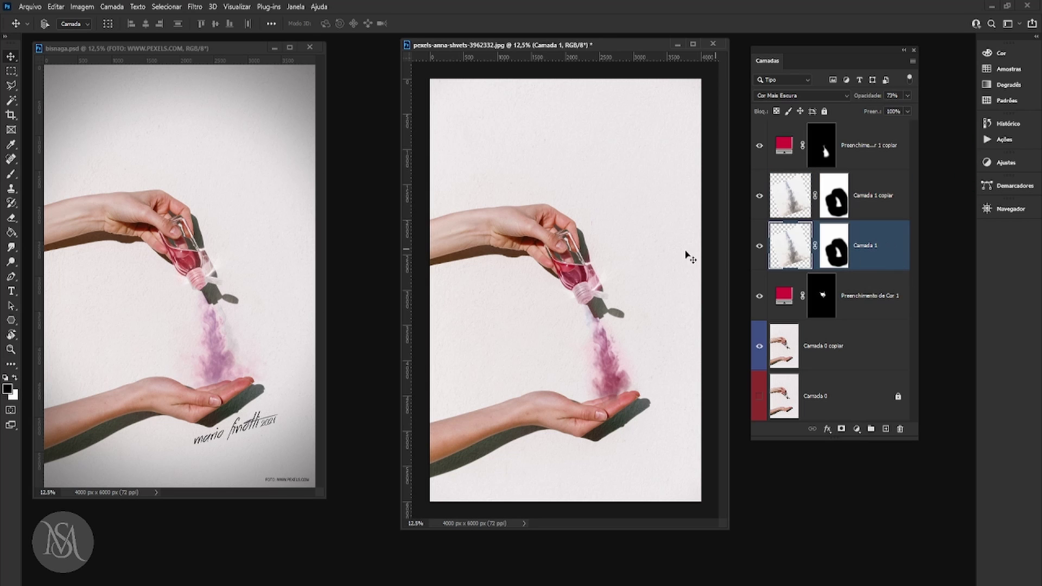
pyautogui.click(760, 247)
pyautogui.click(761, 247)
pyautogui.moveTo(603, 348); pyautogui.dragTo(620, 350)
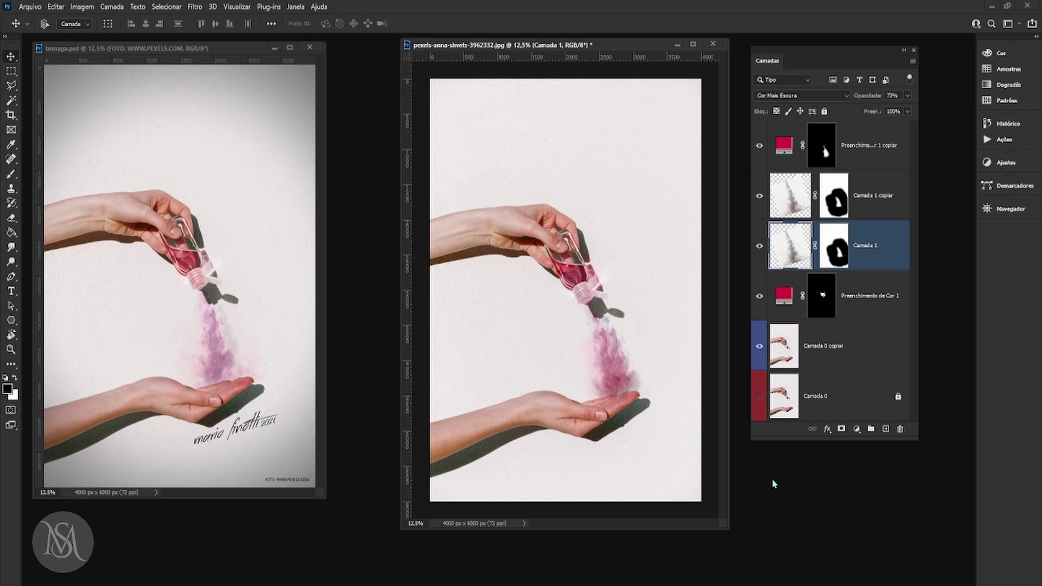
# Step: Lower the opacity of the lower smoke layer to 47% and nudge it slightly further right and up
pyautogui.click(907, 96)
pyautogui.moveTo(897, 111); pyautogui.dragTo(888, 111)
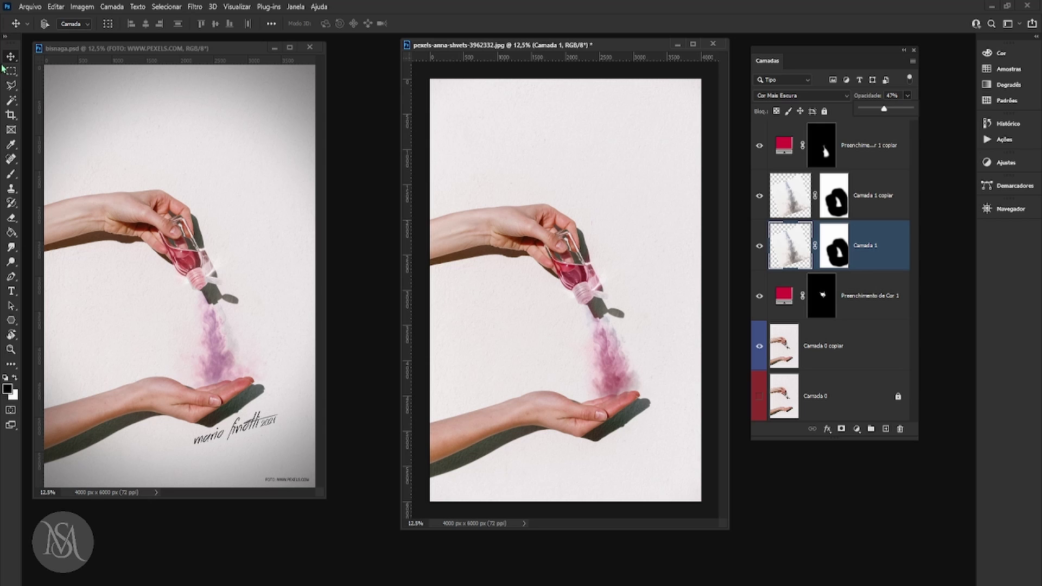
pyautogui.press('Return')
pyautogui.moveTo(631, 354); pyautogui.dragTo(636, 351)
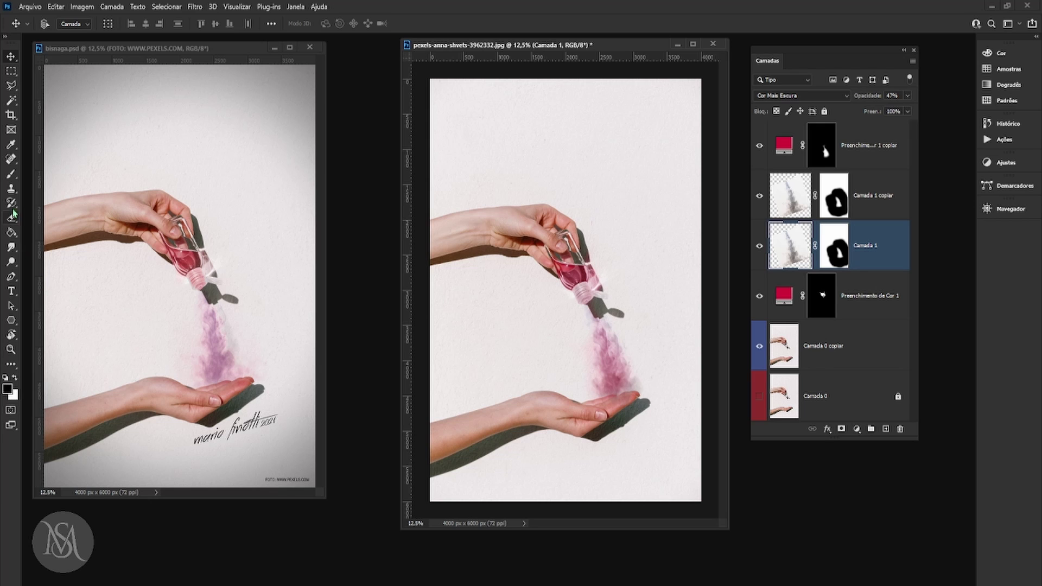
# Step: Touch up the lower smoke layer's mask around the smoke with an enlarged black brush
pyautogui.click(11, 173)
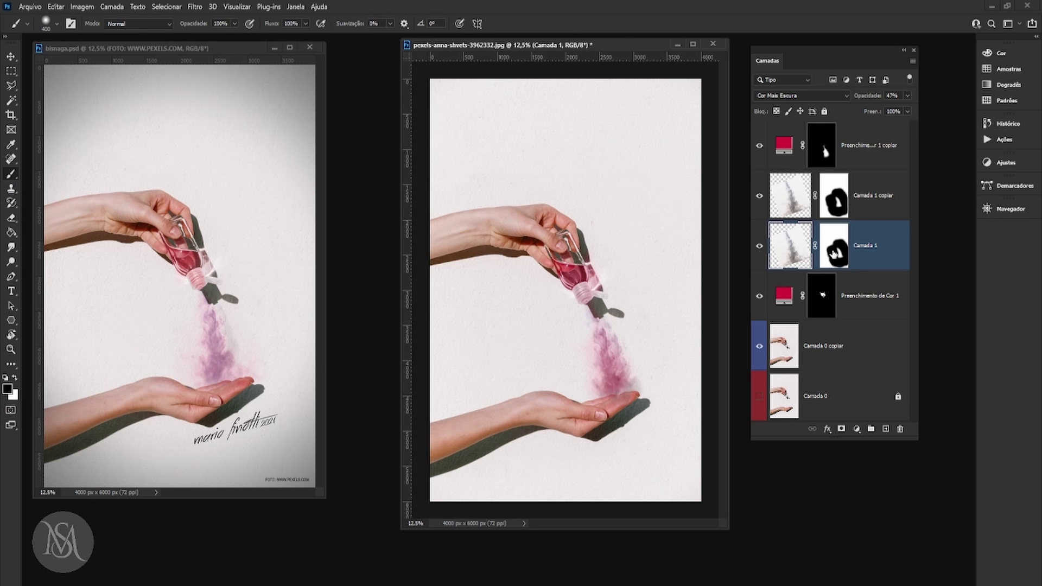
pyautogui.click(833, 252)
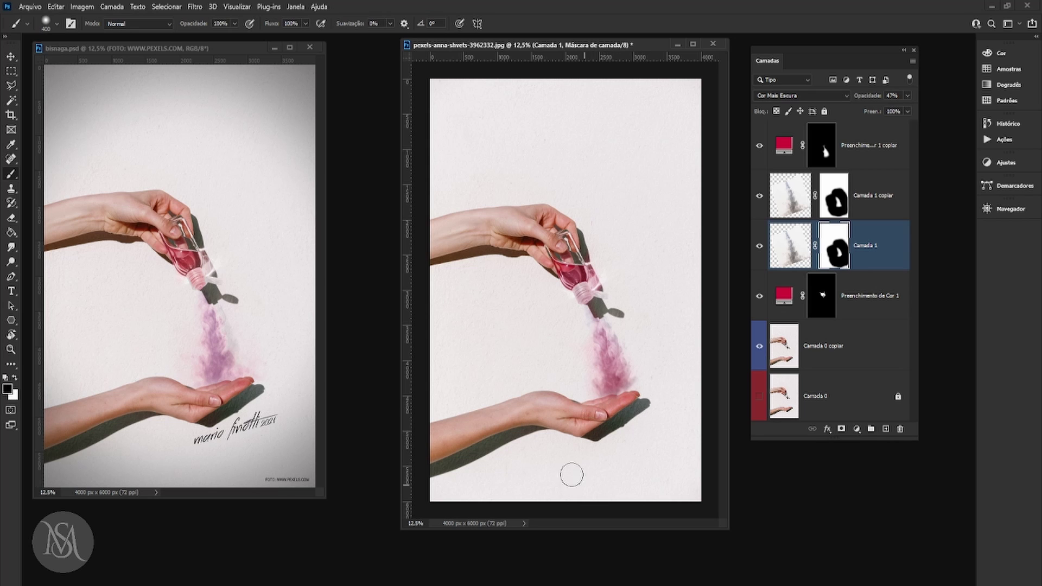
pyautogui.press(']')
pyautogui.press(']')
pyautogui.press(']')
pyautogui.press(']')
pyautogui.click(10, 56)
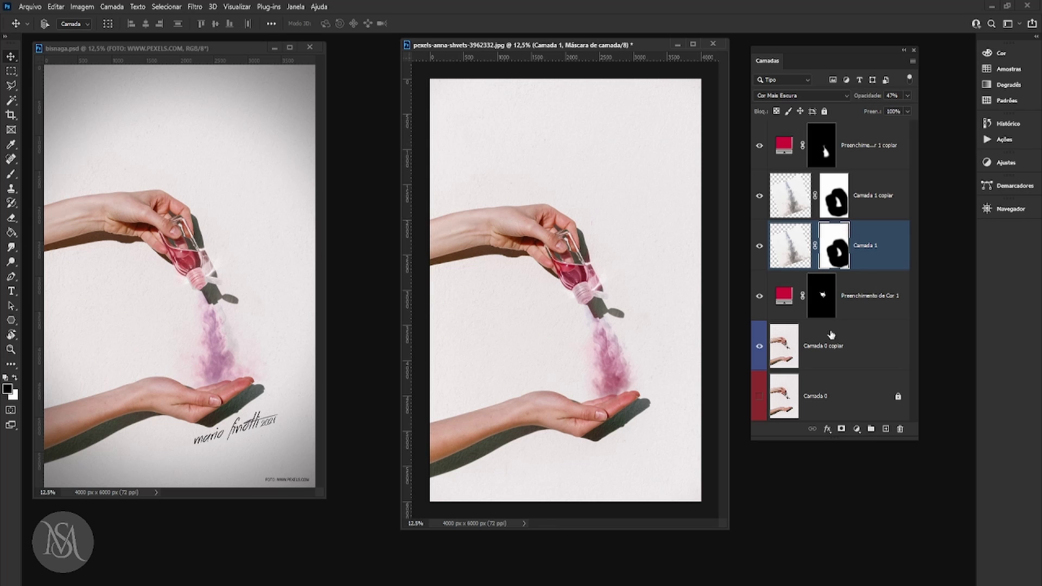
# Step: Make room to show all layers and rename the locked photo layer as referencia and its copy as base
pyautogui.moveTo(554, 49); pyautogui.dragTo(547, 53)
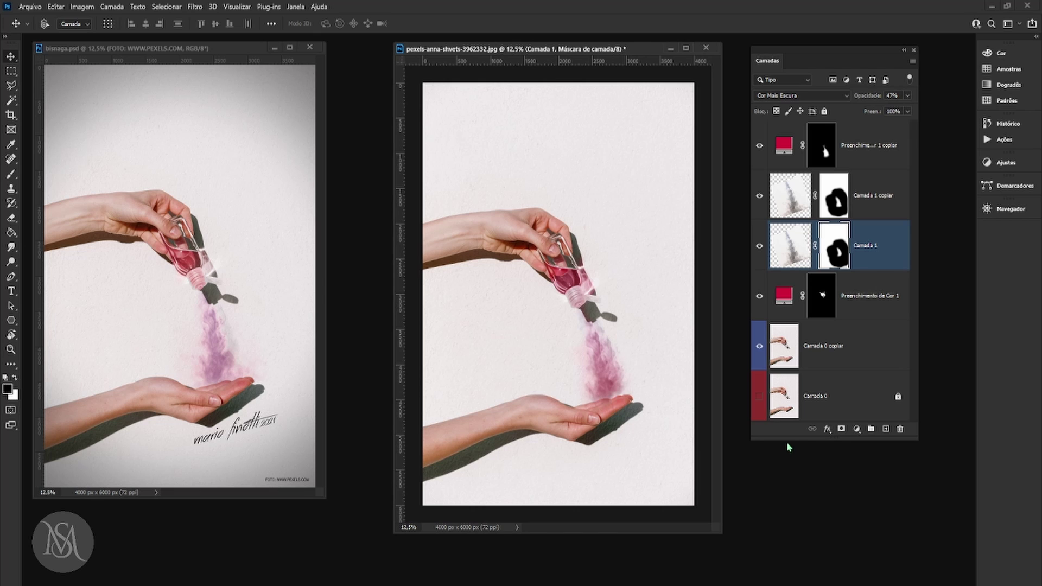
pyautogui.moveTo(787, 440); pyautogui.dragTo(833, 497)
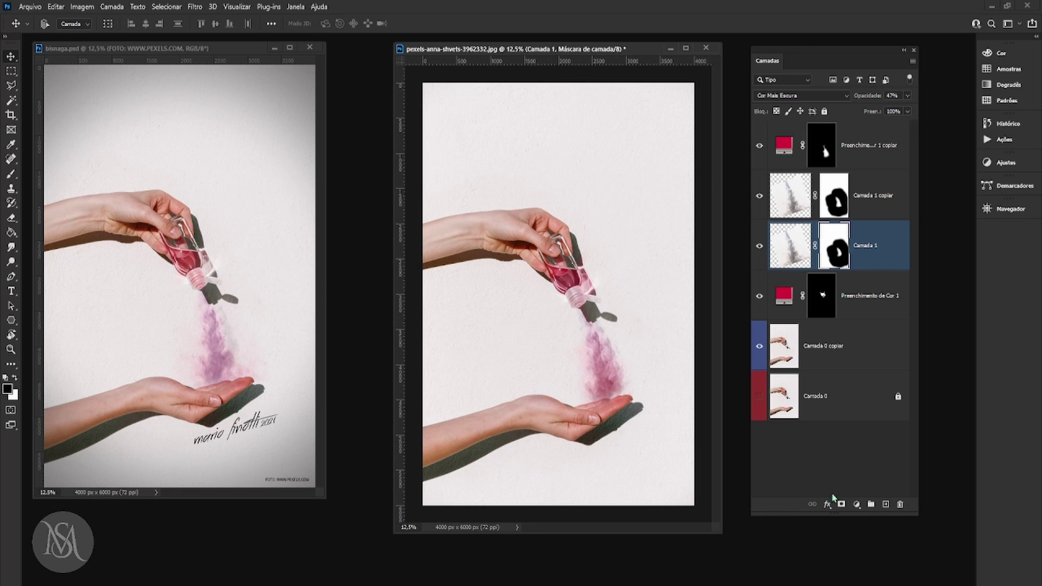
pyautogui.click(850, 400)
pyautogui.doubleClick(824, 401)
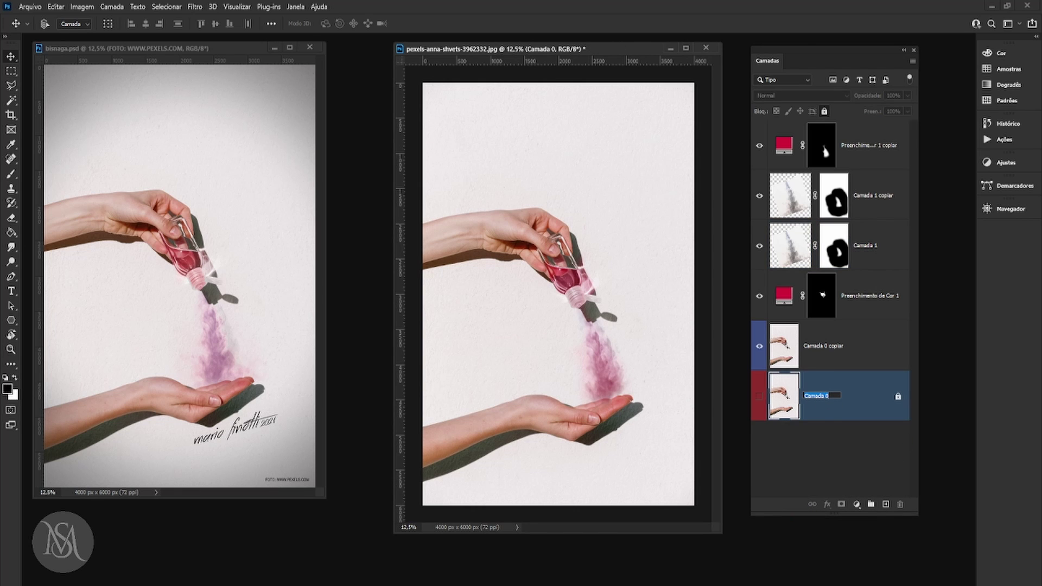
pyautogui.write('referencia')
pyautogui.press('Return')
pyautogui.doubleClick(826, 348)
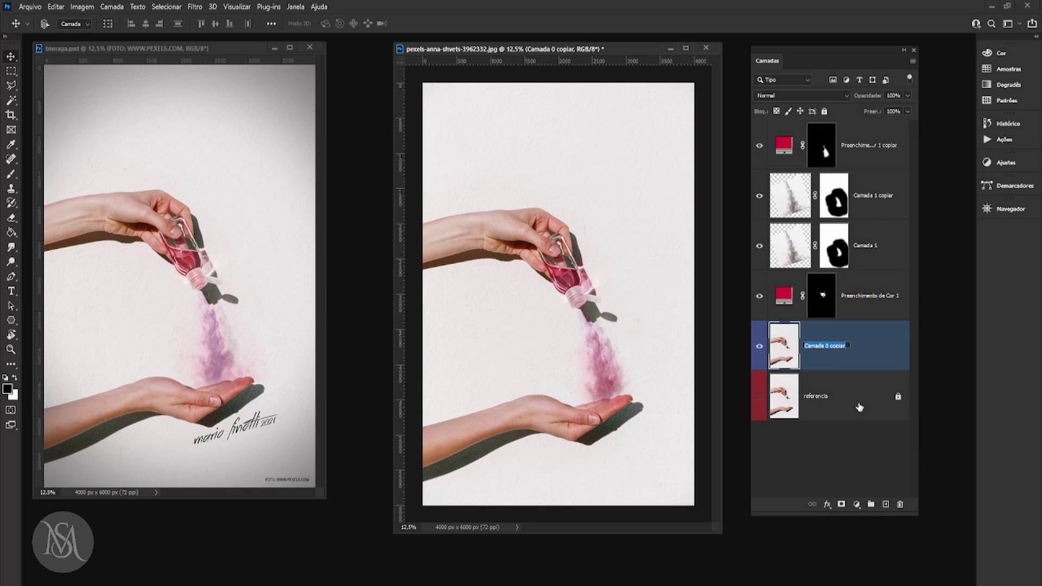
pyautogui.write('base')
pyautogui.press('Return')
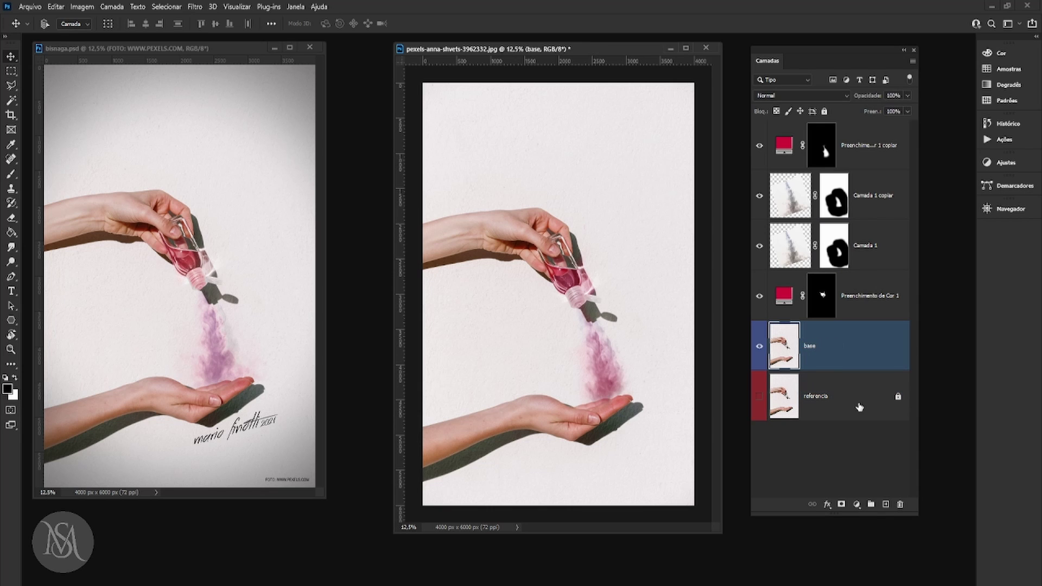
# Step: Rename the bottle's red fill layer as cor garrafa and the lower smoke layer as sombra
pyautogui.doubleClick(866, 309)
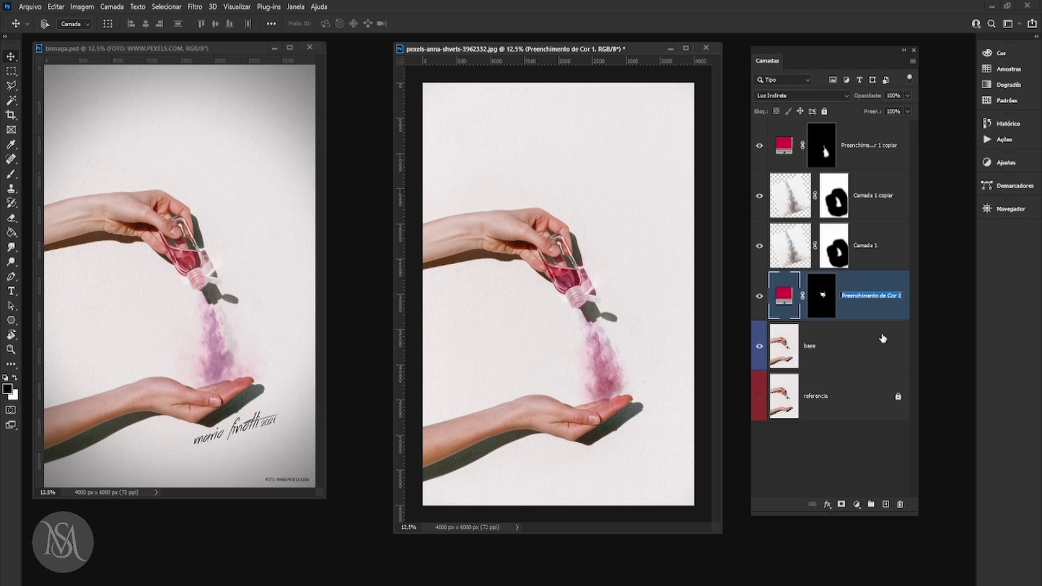
pyautogui.write('cor garra')
pyautogui.write('fa')
pyautogui.press('Return')
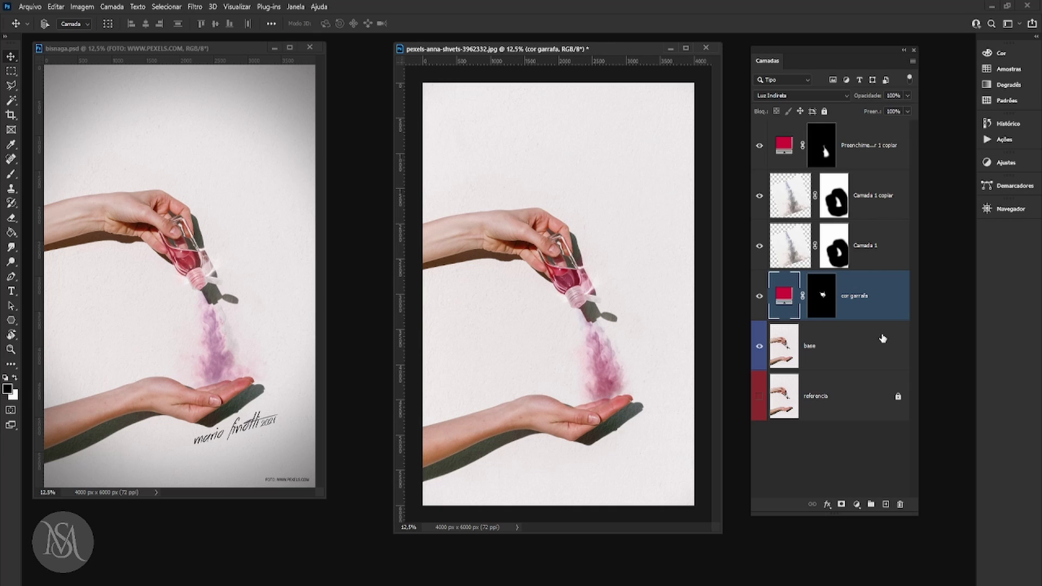
pyautogui.doubleClick(875, 253)
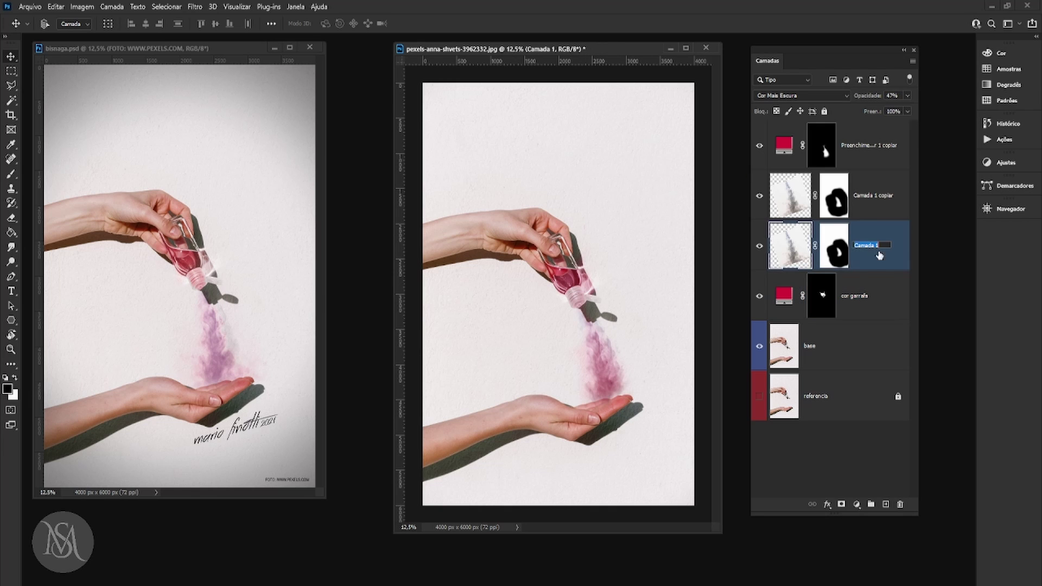
pyautogui.write('f')
pyautogui.press('Return')
# Step: Rename the upper smoke layer as fumaça and the red fill above it as cor fumaça
pyautogui.doubleClick(871, 199)
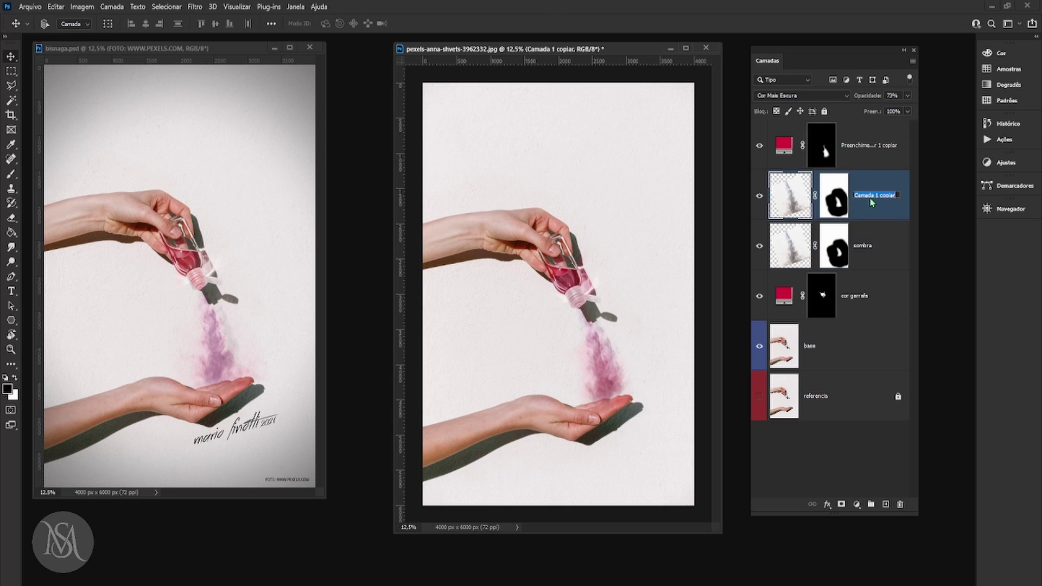
pyautogui.write('fumaça')
pyautogui.press('Return')
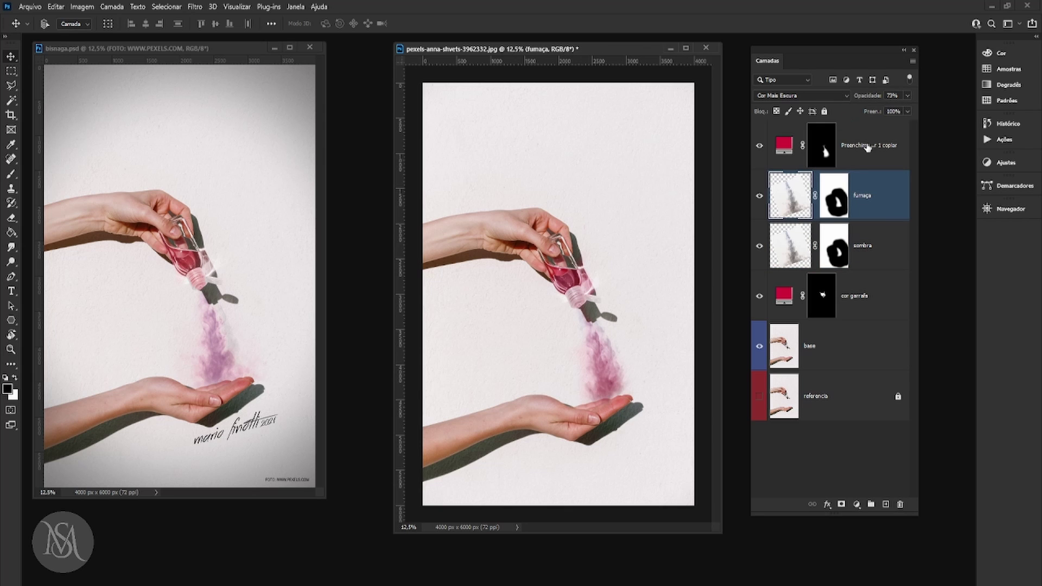
pyautogui.doubleClick(869, 146)
pyautogui.write('cor f')
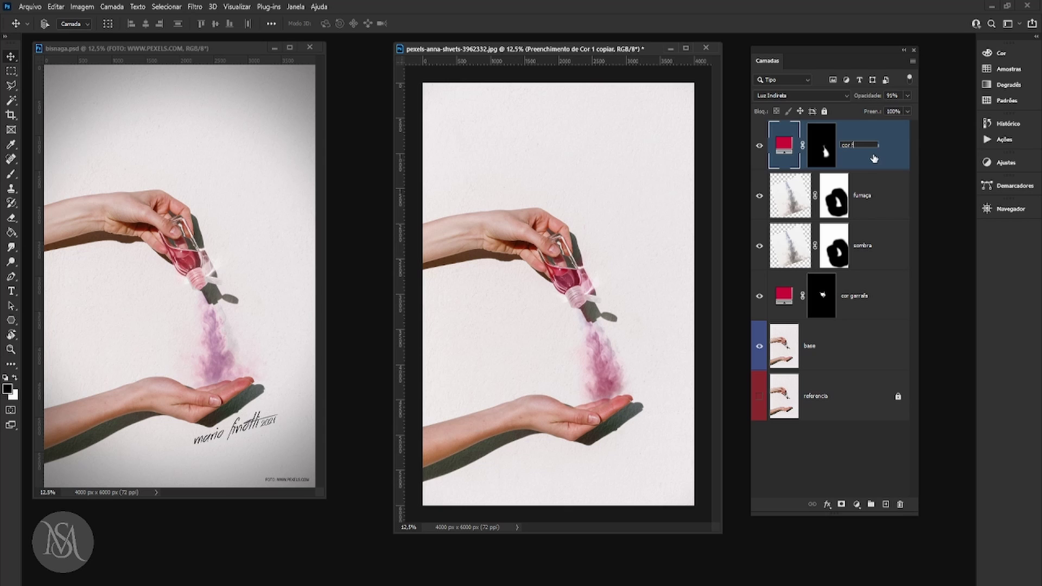
pyautogui.write('umaça')
pyautogui.press('Return')
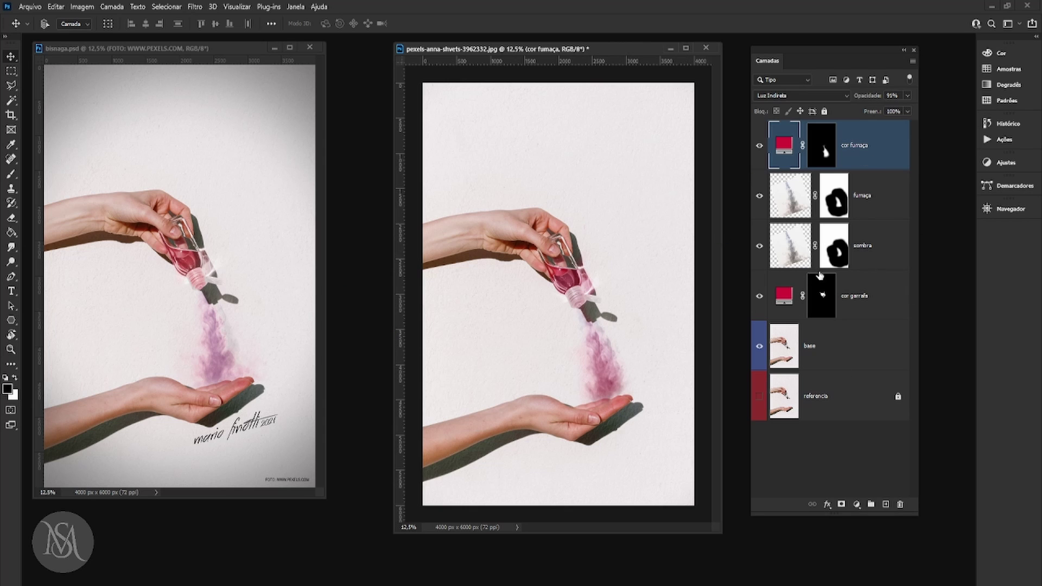
# Step: Move the photo closer to the reference image and filter the layers by name, trying base and cor
pyautogui.moveTo(577, 50); pyautogui.dragTo(533, 54)
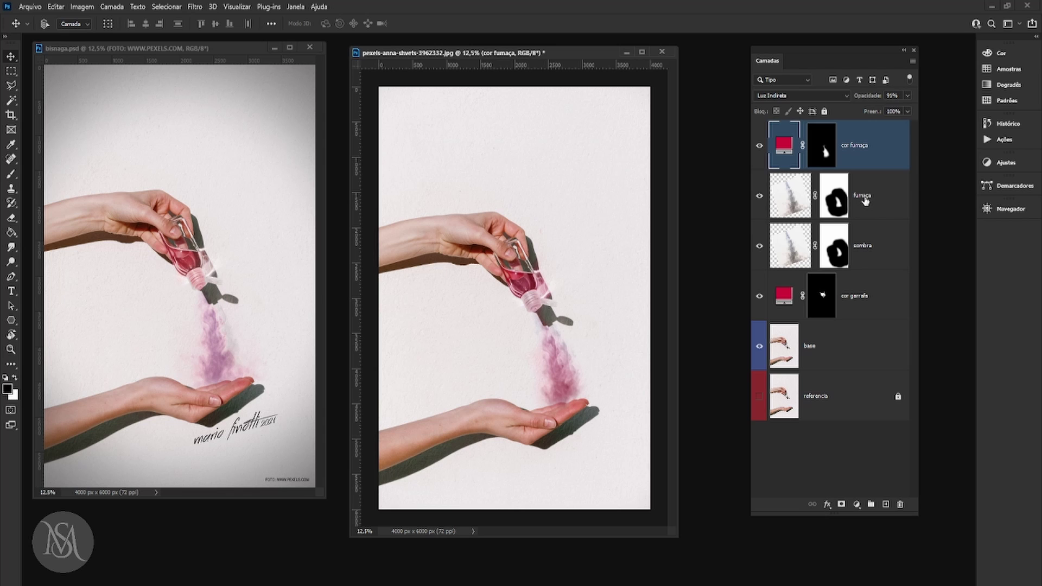
pyautogui.click(790, 81)
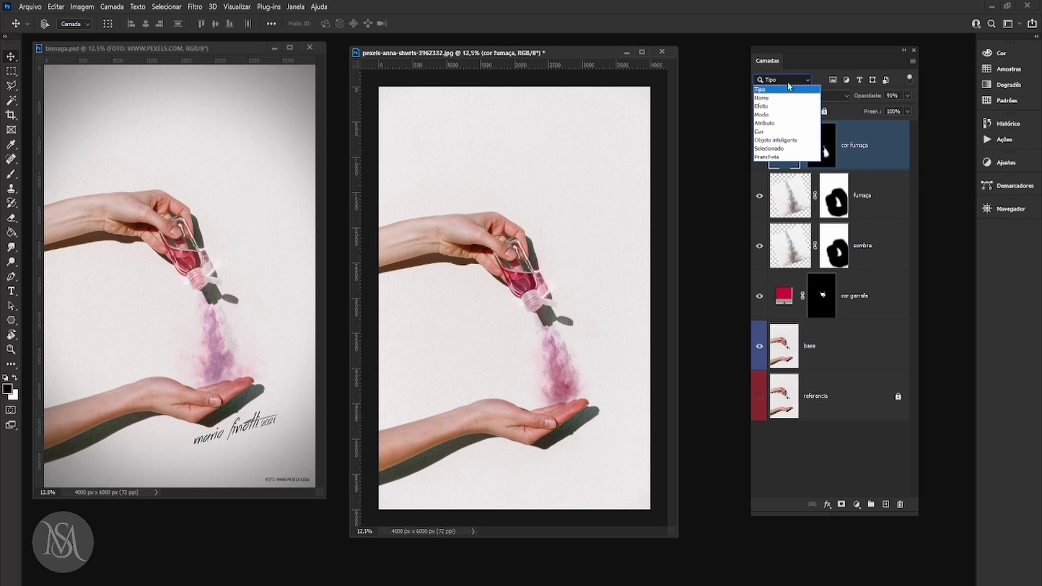
pyautogui.click(785, 101)
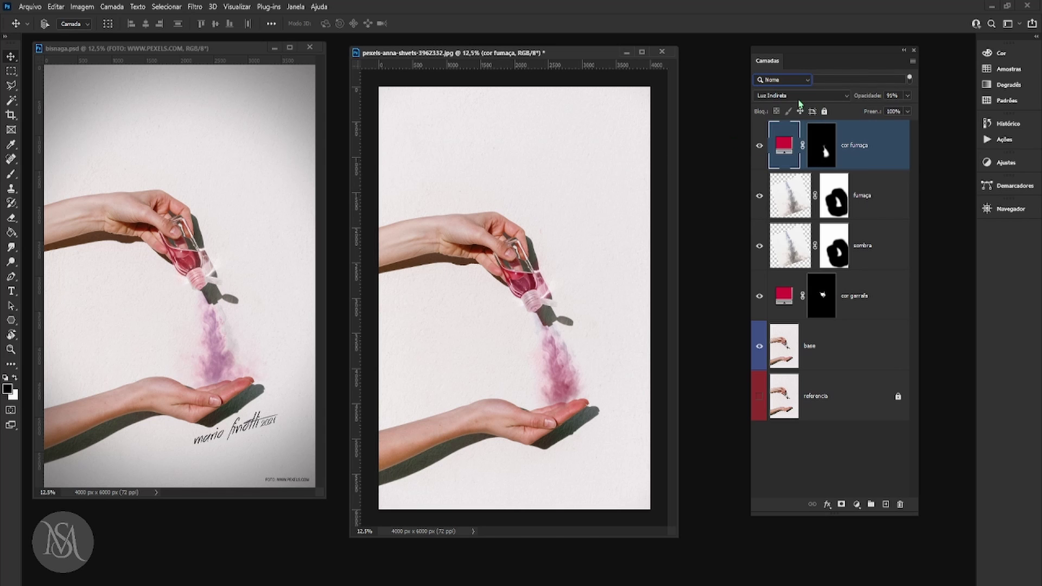
pyautogui.click(820, 80)
pyautogui.write('base')
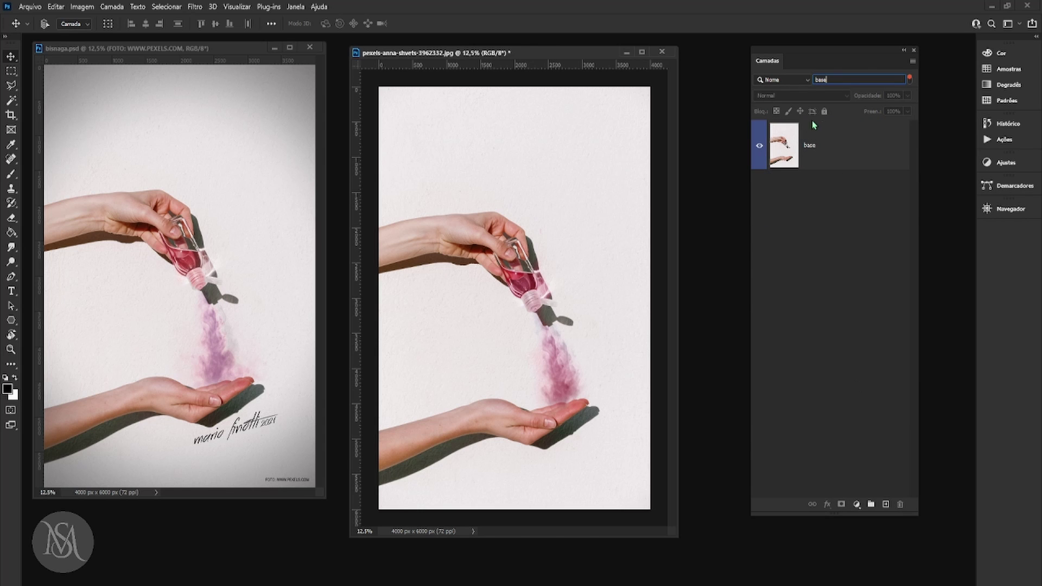
pyautogui.doubleClick(842, 81)
pyautogui.write('cor')
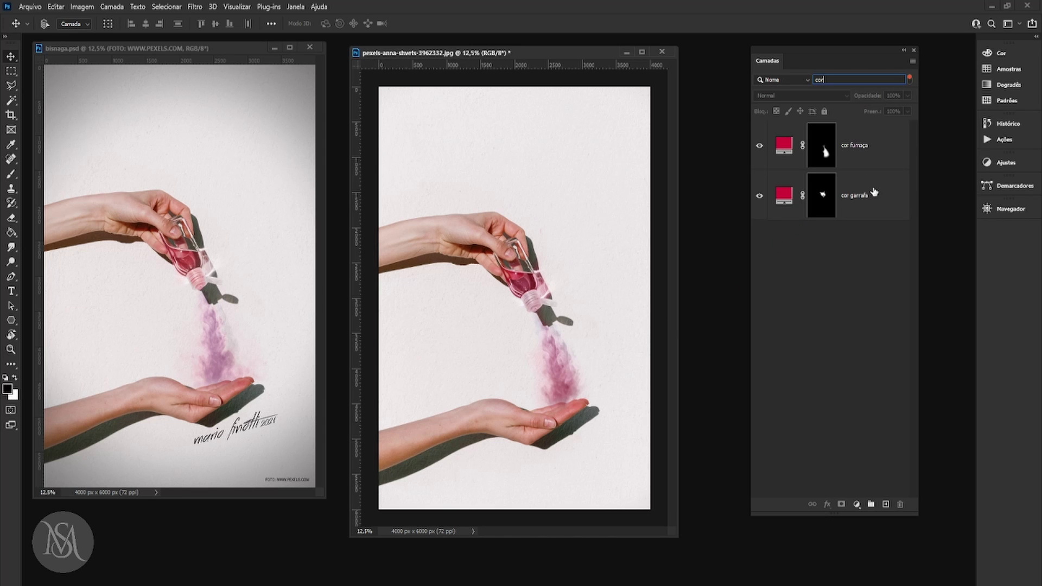
# Step: Filter the layers by the name garrafa and restore the unfiltered Tipo view
pyautogui.moveTo(830, 80); pyautogui.dragTo(799, 79)
pyautogui.write('garrafa')
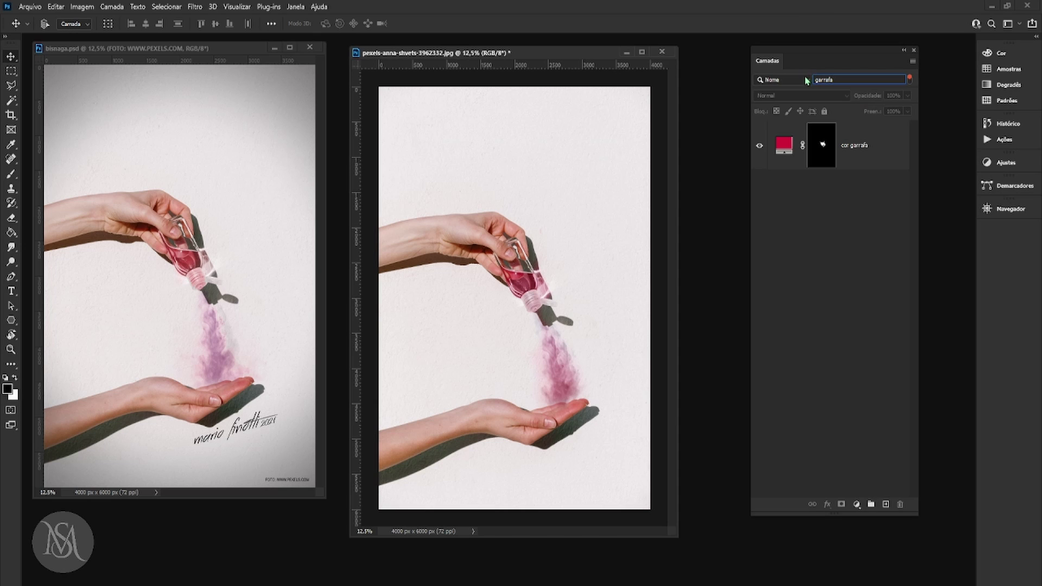
pyautogui.click(807, 80)
pyautogui.click(768, 91)
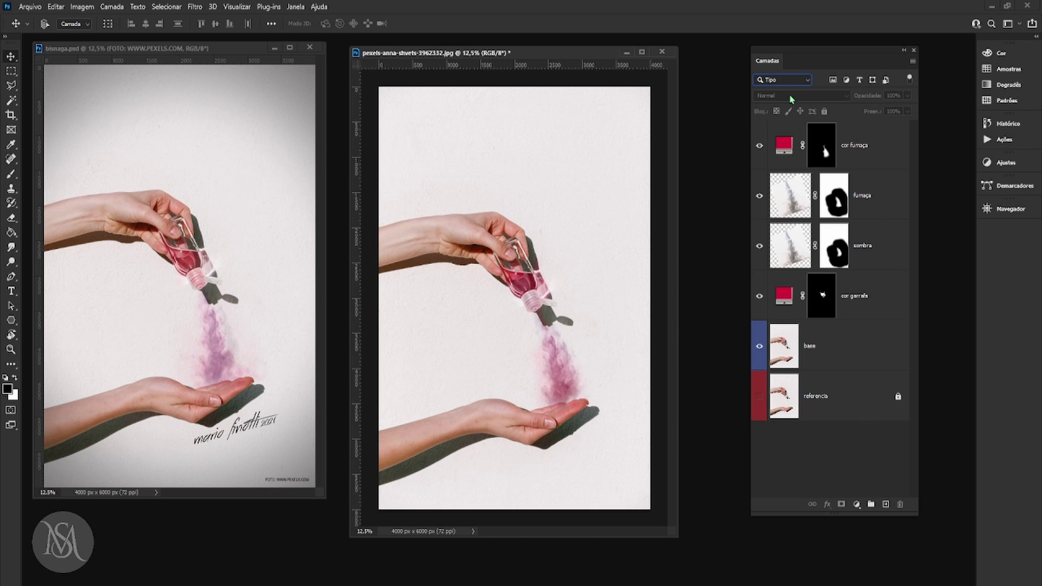
# Step: Filter the layers by colour label, trying Vermelho and Azul, and restore the unfiltered Tipo view
pyautogui.click(808, 82)
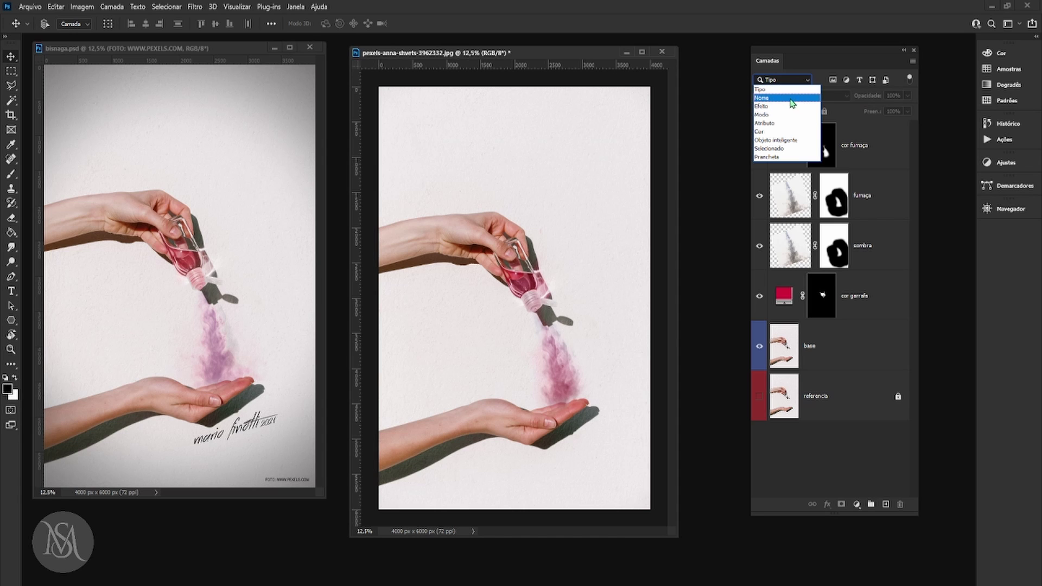
pyautogui.click(794, 131)
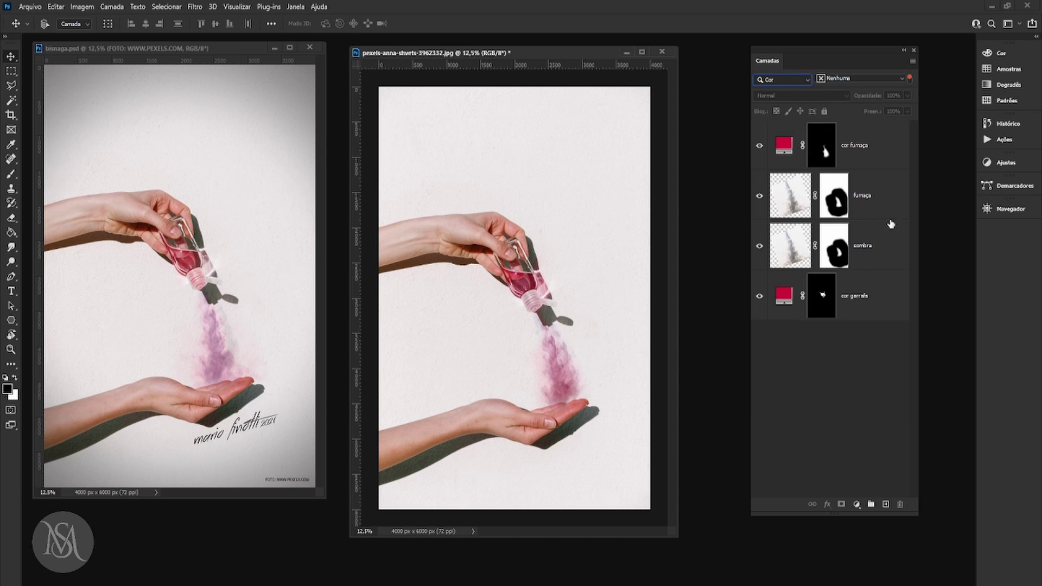
pyautogui.click(852, 81)
pyautogui.click(852, 112)
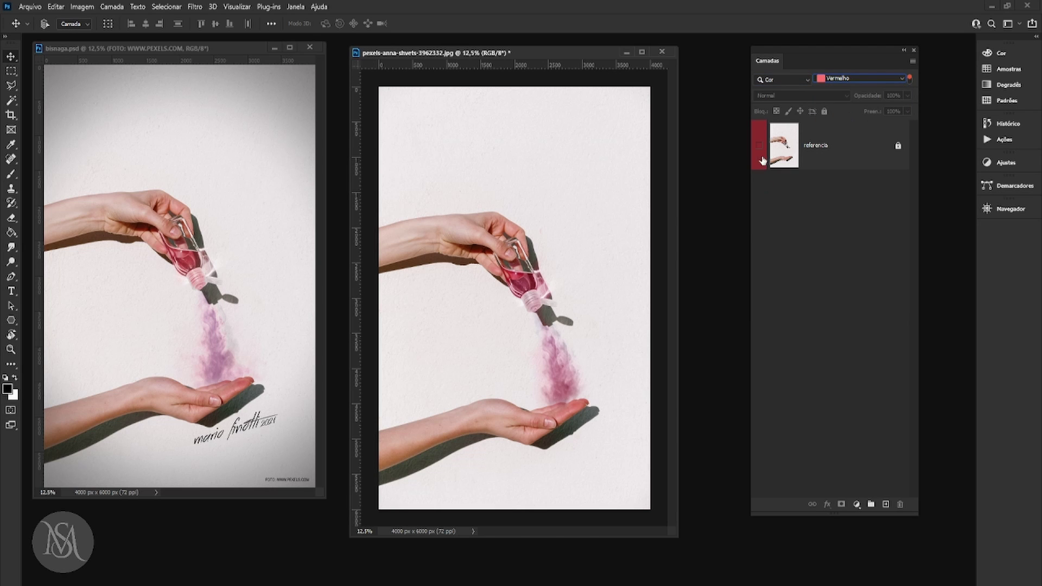
pyautogui.click(860, 78)
pyautogui.click(855, 141)
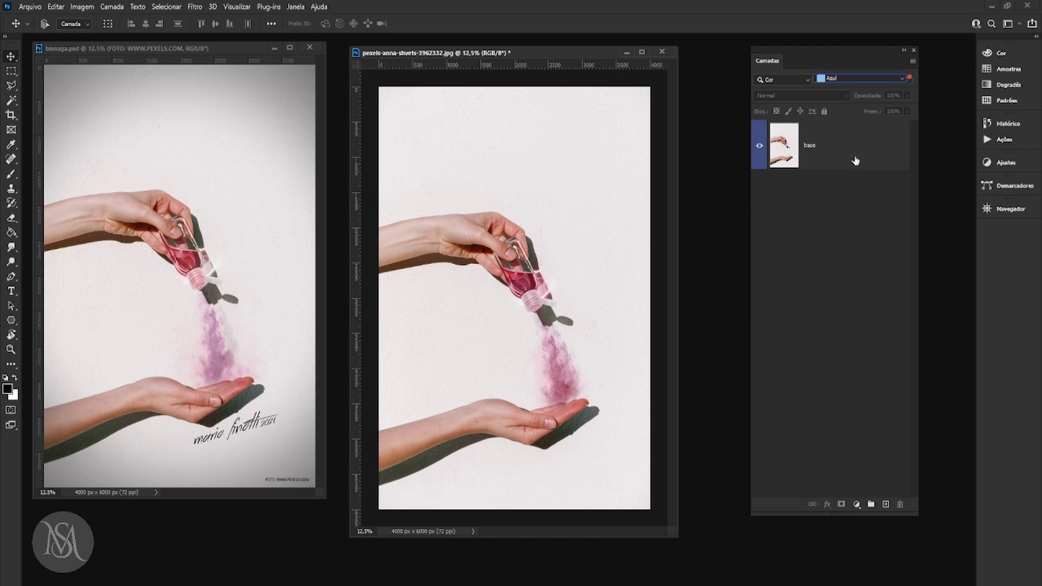
pyautogui.click(831, 79)
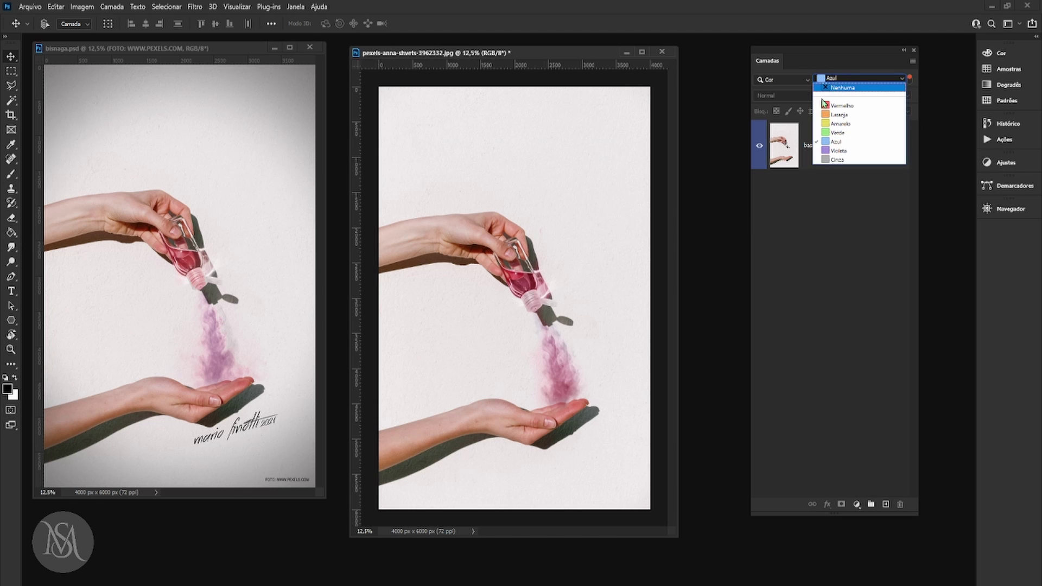
pyautogui.click(839, 93)
pyautogui.click(785, 80)
pyautogui.click(782, 82)
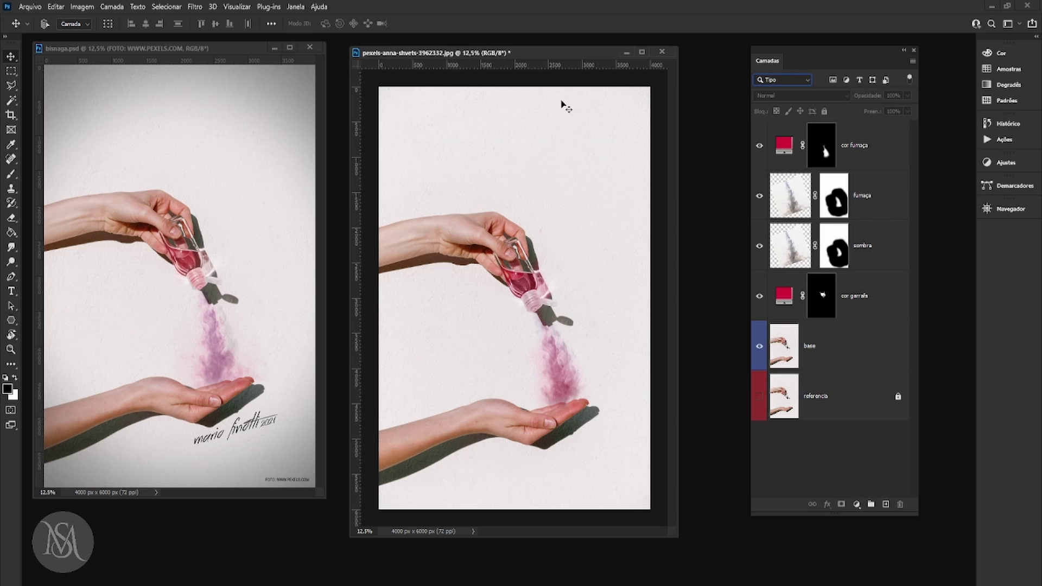
# Step: Add an empty layer above cor fumaça and choose the Assina-2021 signature brush for painting
pyautogui.moveTo(512, 55); pyautogui.dragTo(533, 55)
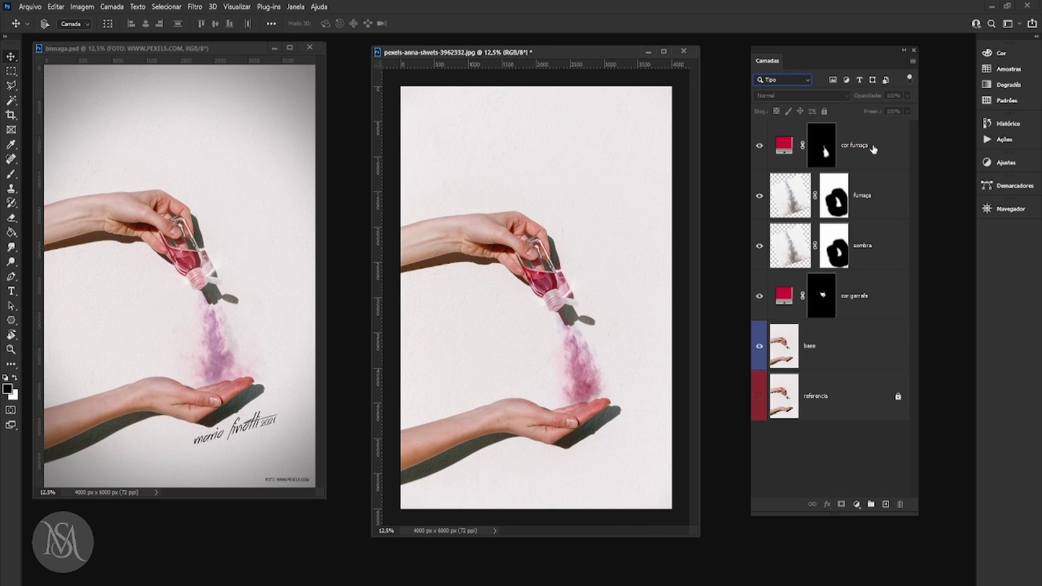
pyautogui.click(873, 147)
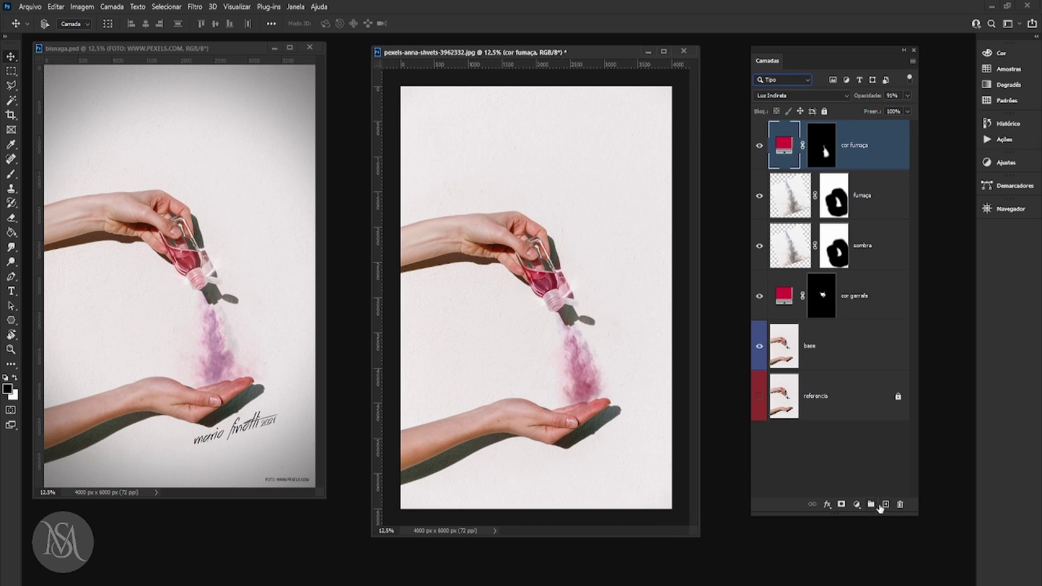
pyautogui.click(885, 505)
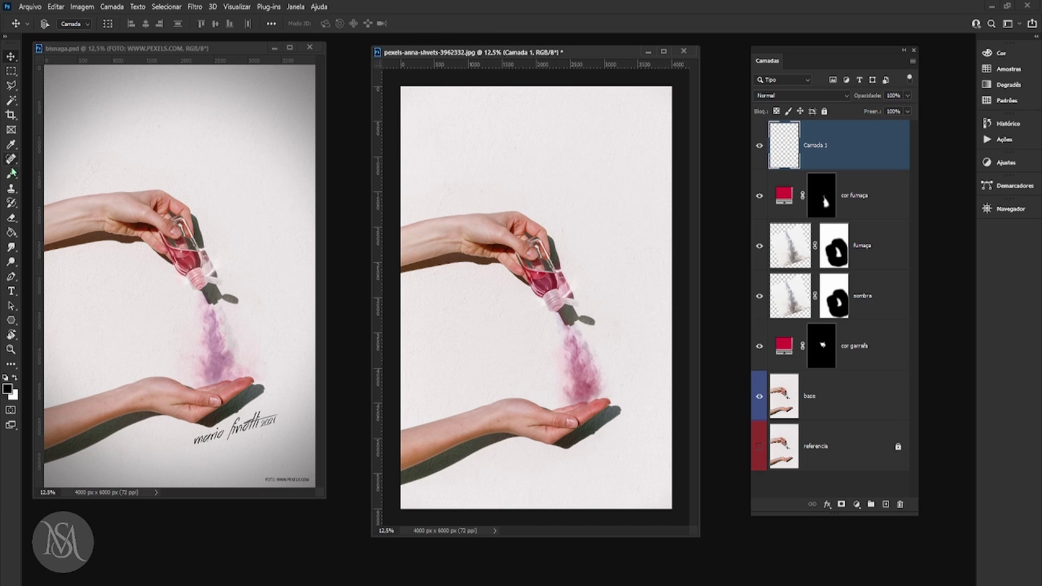
pyautogui.click(12, 173)
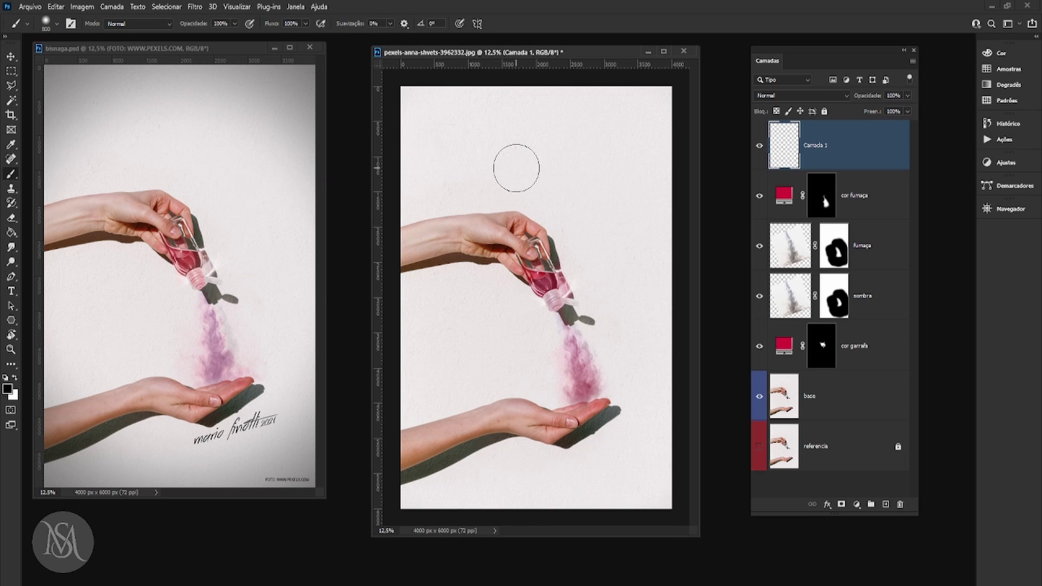
pyautogui.rightClick(558, 179)
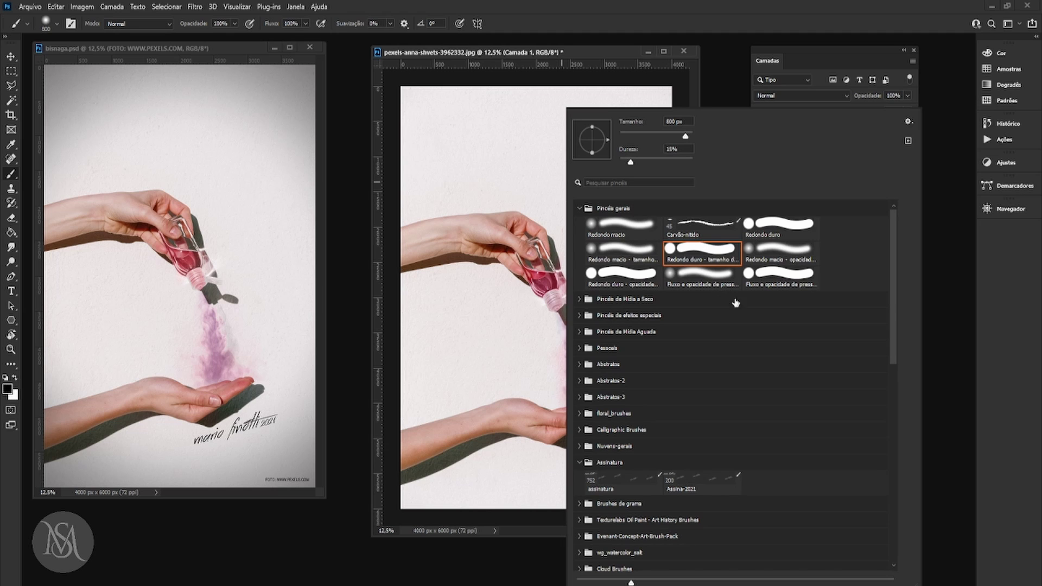
pyautogui.click(699, 480)
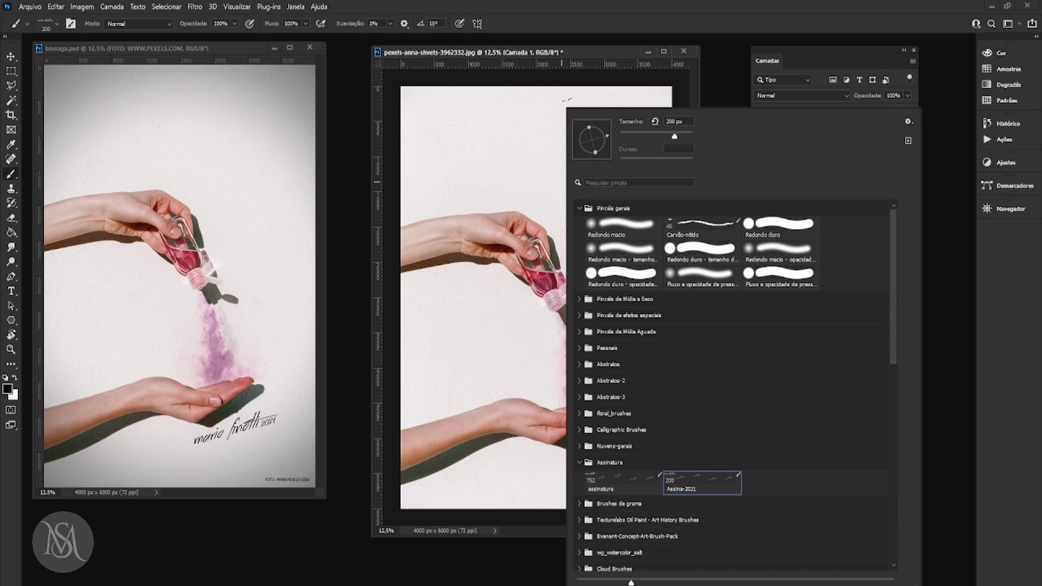
pyautogui.click(568, 52)
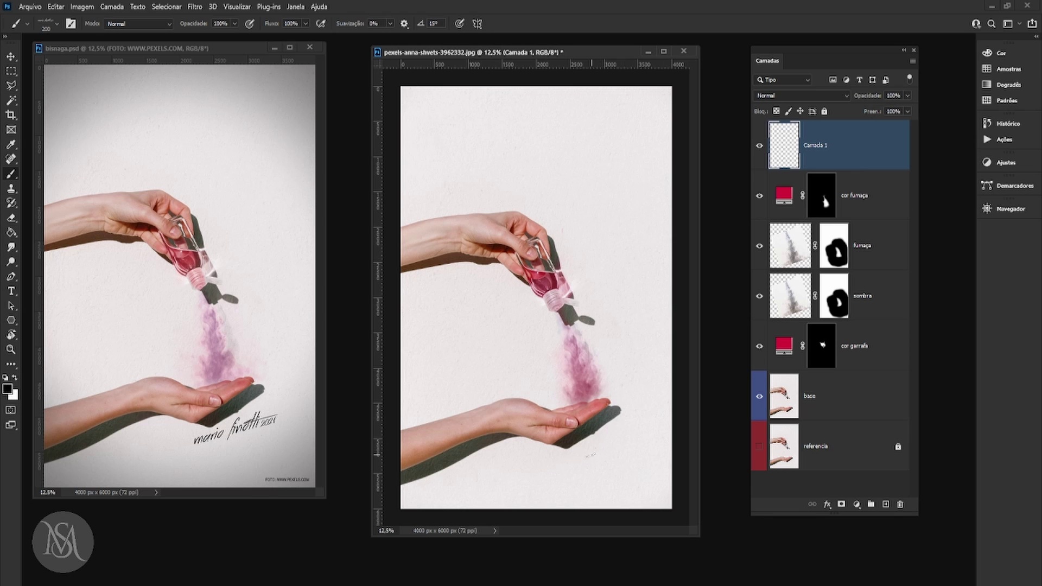
# Step: Enlarge the signature brush to 1200 px and stamp the signature once in black just below the lower hand
pyautogui.press(']')
pyautogui.press(']')
pyautogui.press(']')
pyautogui.press(']')
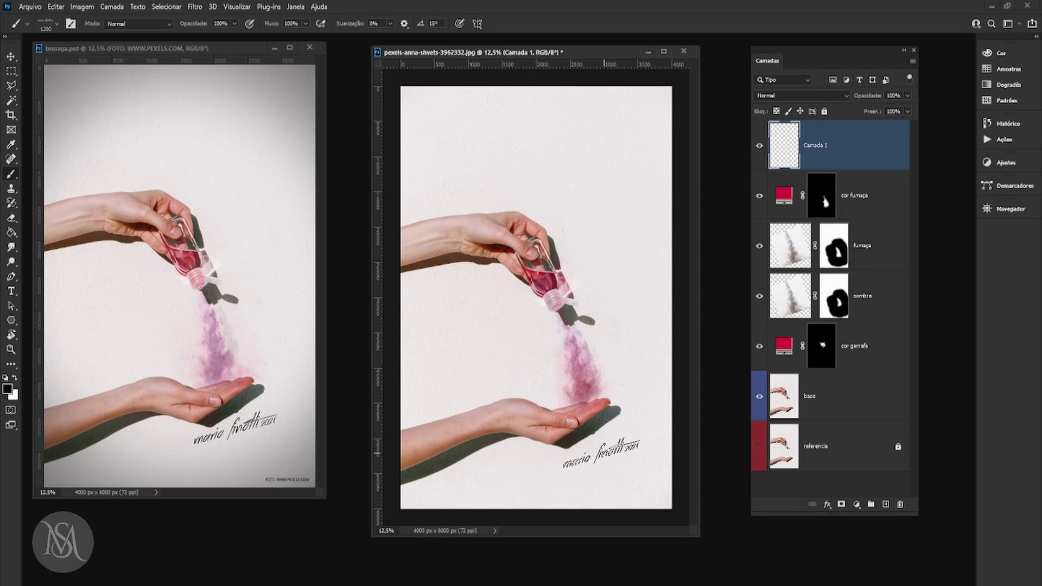
pyautogui.click(592, 448)
pyautogui.click(11, 57)
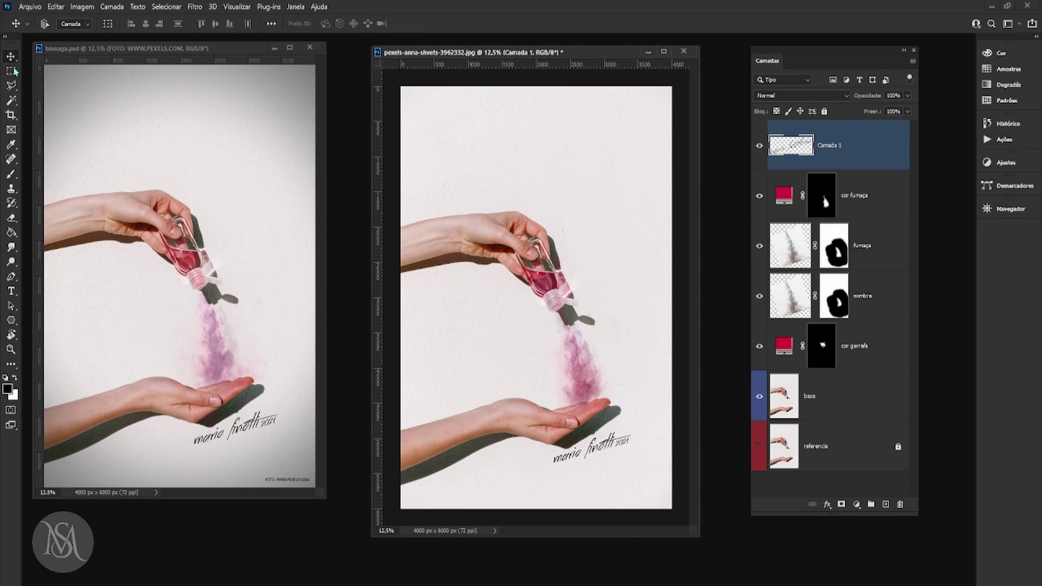
pyautogui.click(11, 291)
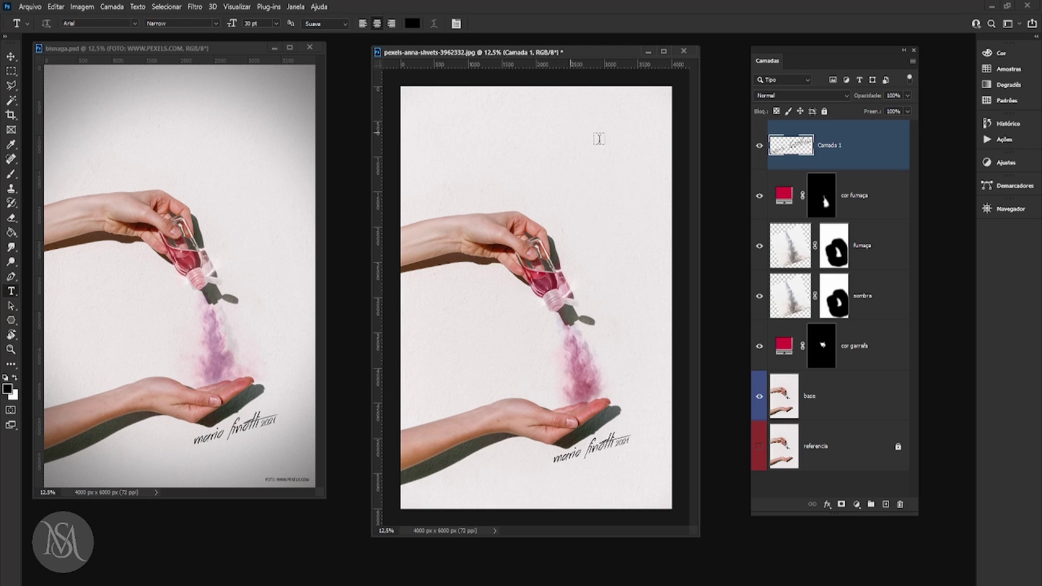
pyautogui.click(532, 494)
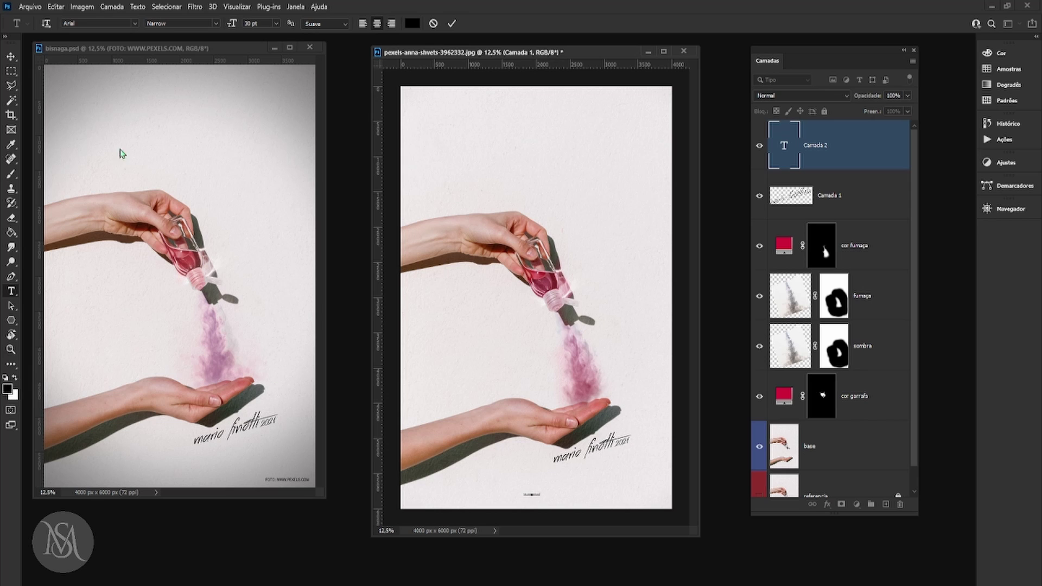
pyautogui.click(11, 56)
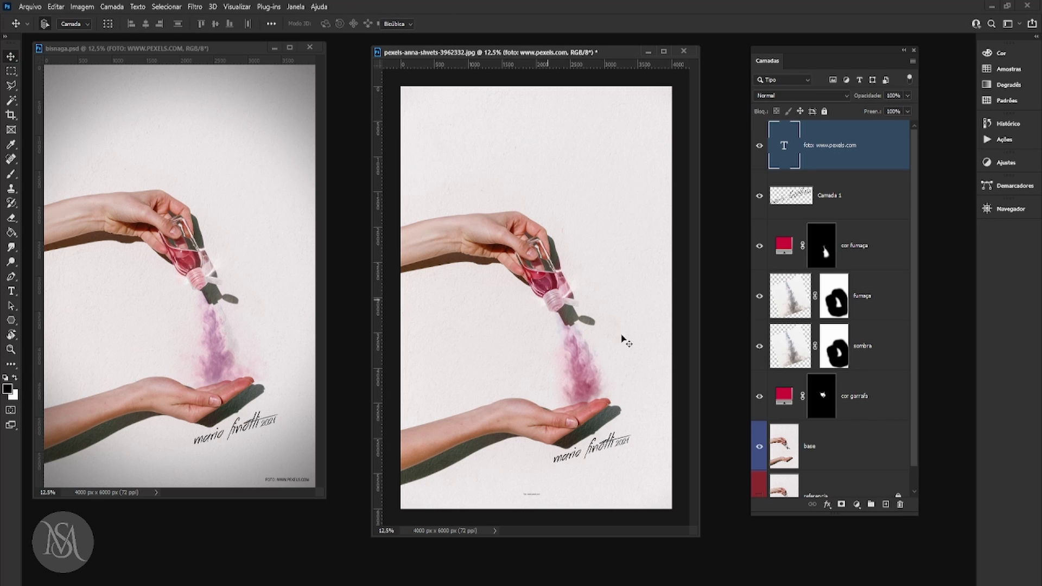
pyautogui.hotkey('ctrl', 't')
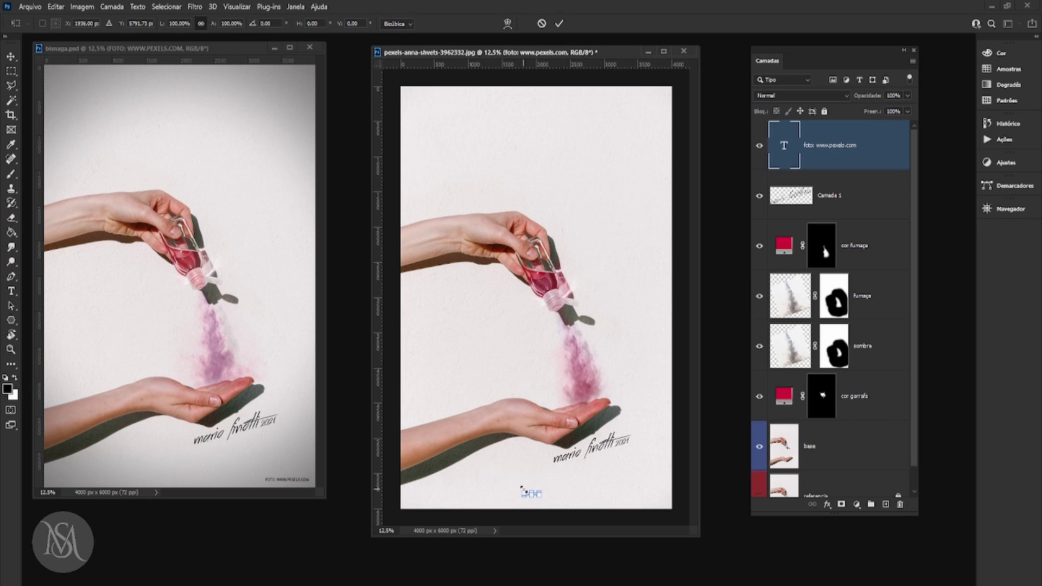
pyautogui.moveTo(520, 486); pyautogui.dragTo(474, 470)
pyautogui.press('Return')
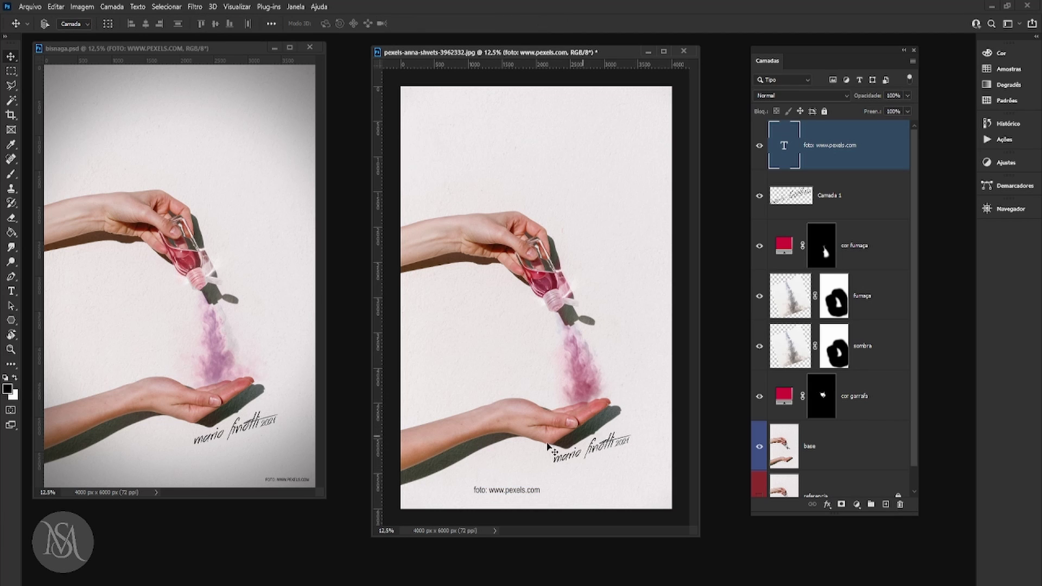
pyautogui.press('t')
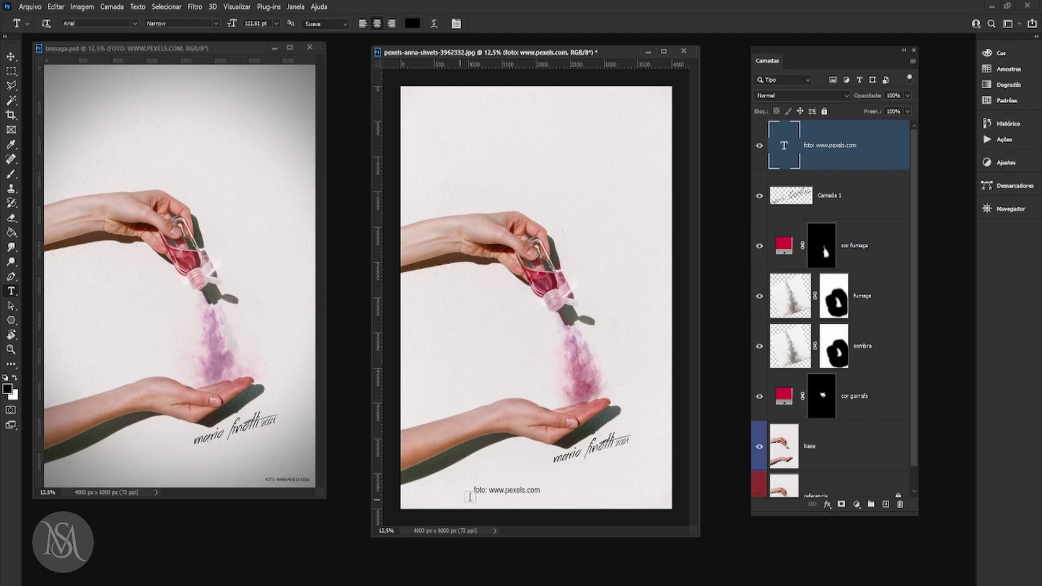
pyautogui.click(474, 489)
pyautogui.hotkey('shift', 'Right')
pyautogui.write('F')
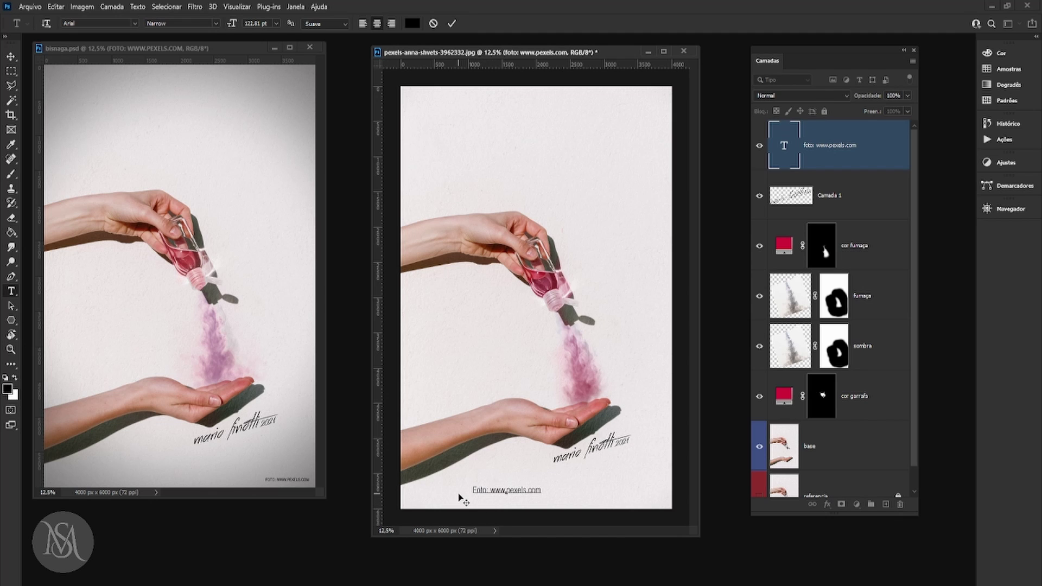
pyautogui.click(11, 56)
pyautogui.moveTo(523, 484); pyautogui.dragTo(635, 500)
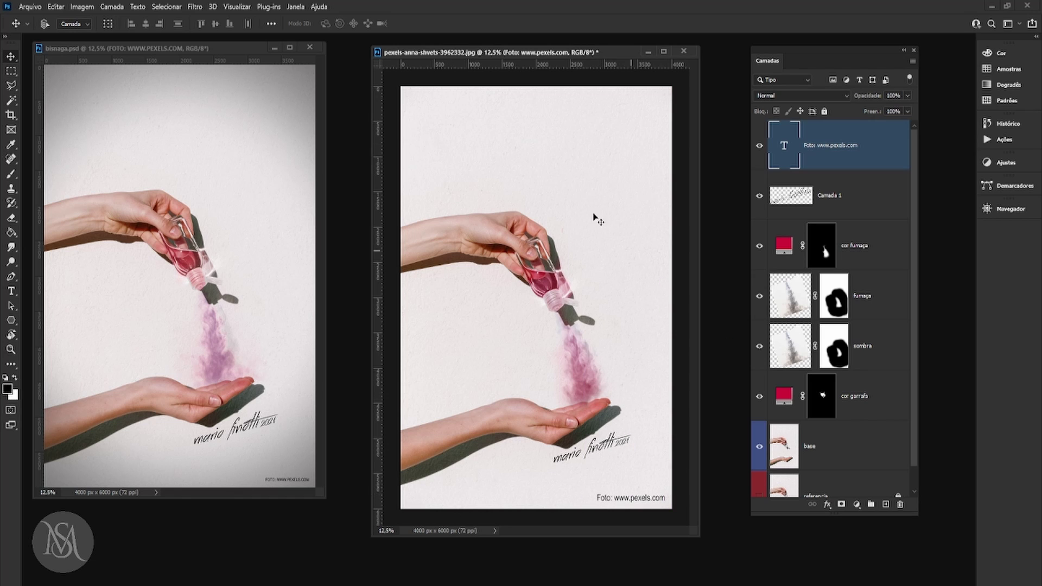
# Step: Add a black-to-transparent gradient fill layer above the credit text
pyautogui.click(886, 504)
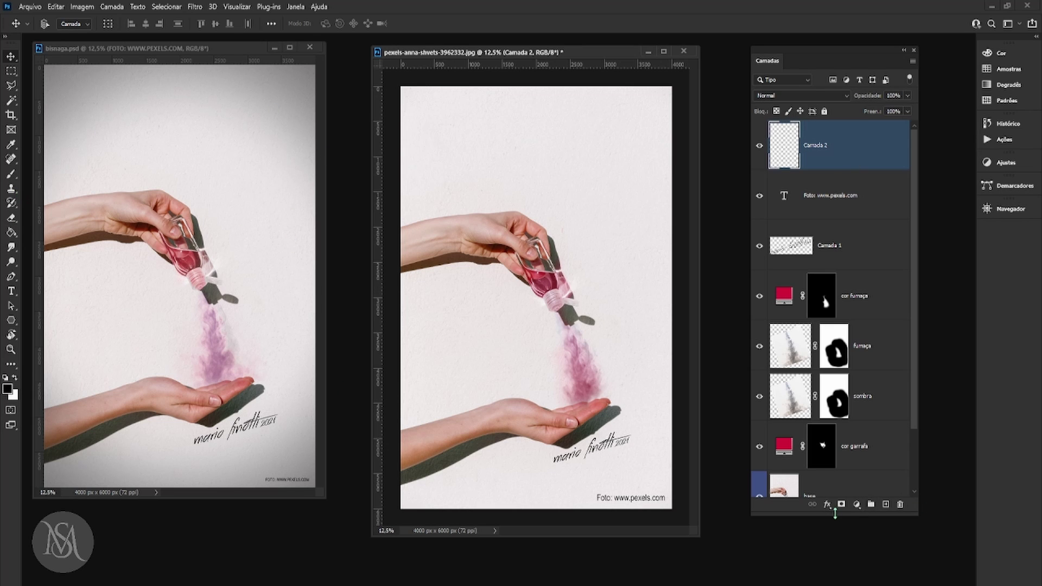
pyautogui.click(857, 505)
pyautogui.click(858, 506)
pyautogui.click(858, 506)
pyautogui.click(876, 319)
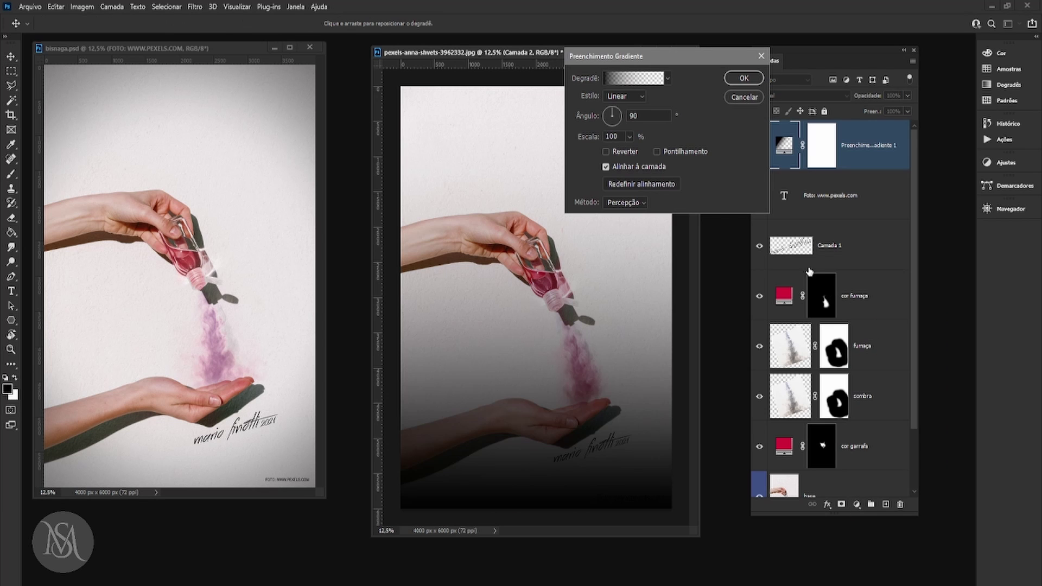
# Step: Turn the gradient into a vignette with Radial style, reversed, at 140% scale, and set the layer's opacity to 53%
pyautogui.click(619, 98)
pyautogui.click(619, 109)
pyautogui.click(623, 154)
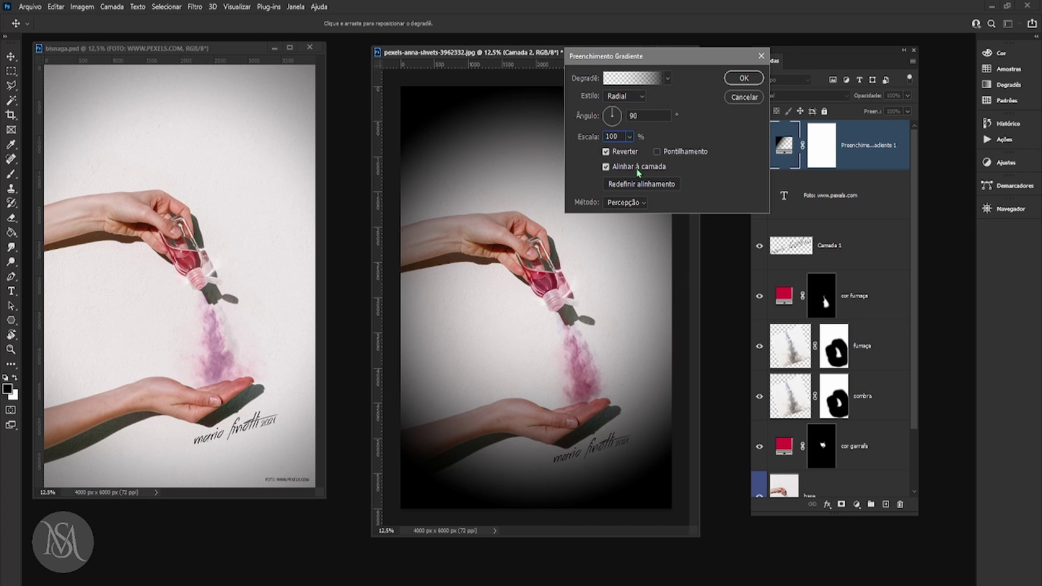
pyautogui.hotkey('shift', 'Up')
pyautogui.hotkey('shift', 'Up')
pyautogui.hotkey('shift', 'Up')
pyautogui.hotkey('shift', 'Up')
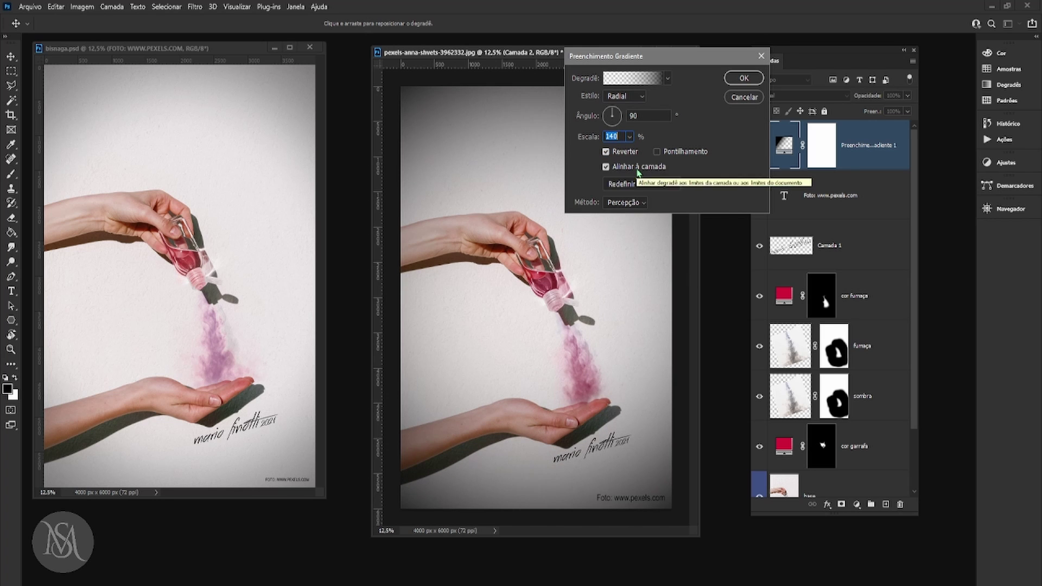
pyautogui.click(740, 80)
pyautogui.click(909, 96)
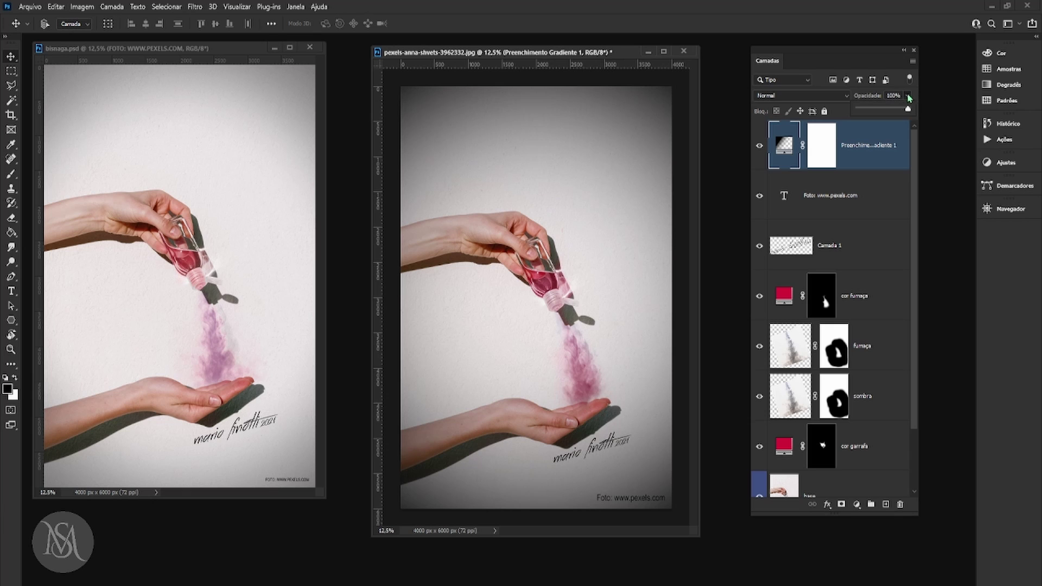
pyautogui.moveTo(909, 111); pyautogui.dragTo(885, 112)
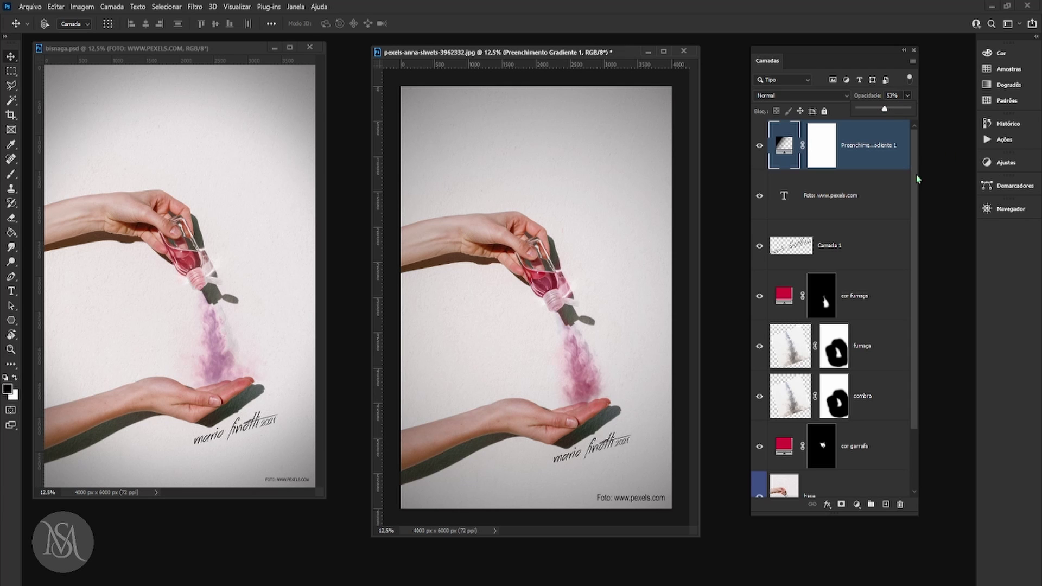
# Step: Add a Curves adjustment layer directly above the "cor fumaça" layer
pyautogui.click(887, 291)
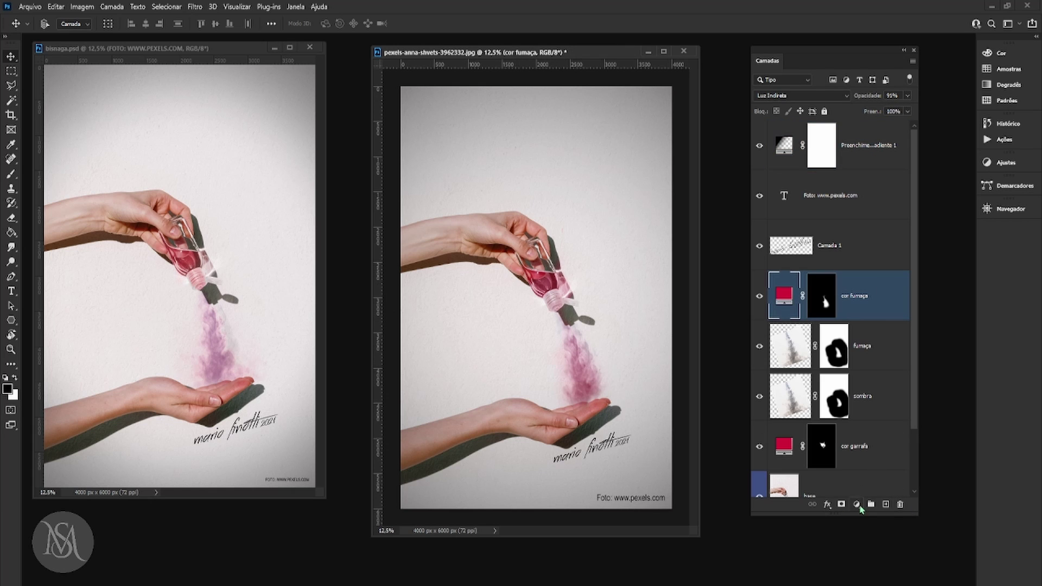
pyautogui.click(860, 510)
pyautogui.click(906, 363)
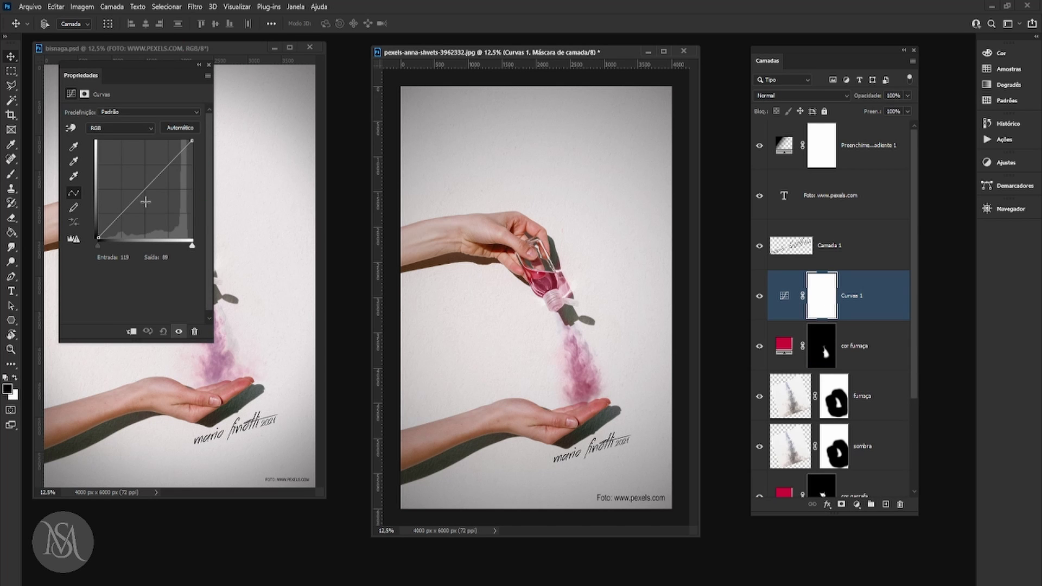
# Step: Shape the RGB curve into a contrast-boosting S, with points at input 71, output 53 and input 183, output 197
pyautogui.moveTo(146, 202); pyautogui.dragTo(127, 215)
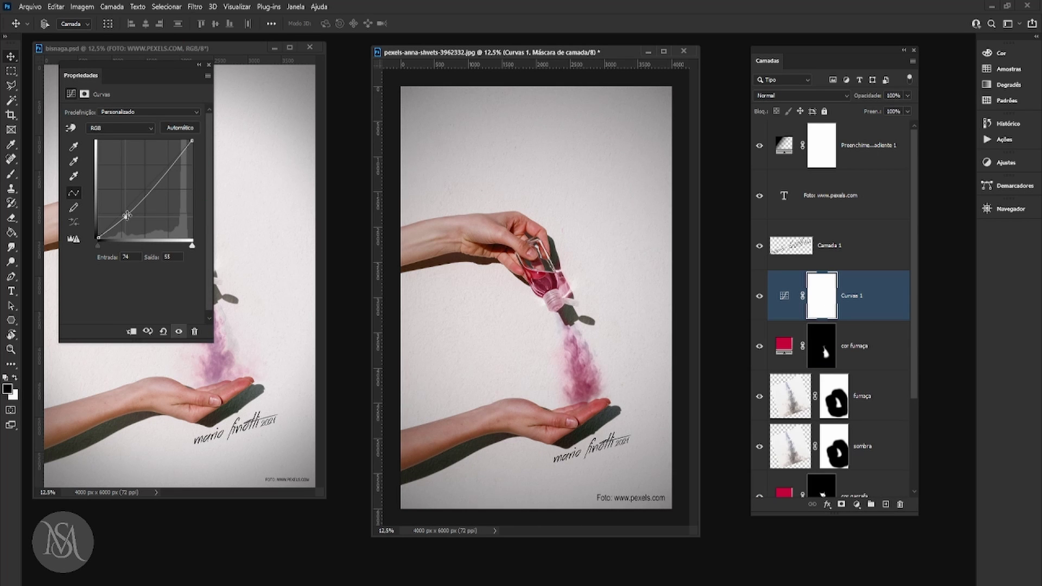
pyautogui.moveTo(170, 168); pyautogui.dragTo(172, 169)
pyautogui.moveTo(125, 218); pyautogui.dragTo(118, 213)
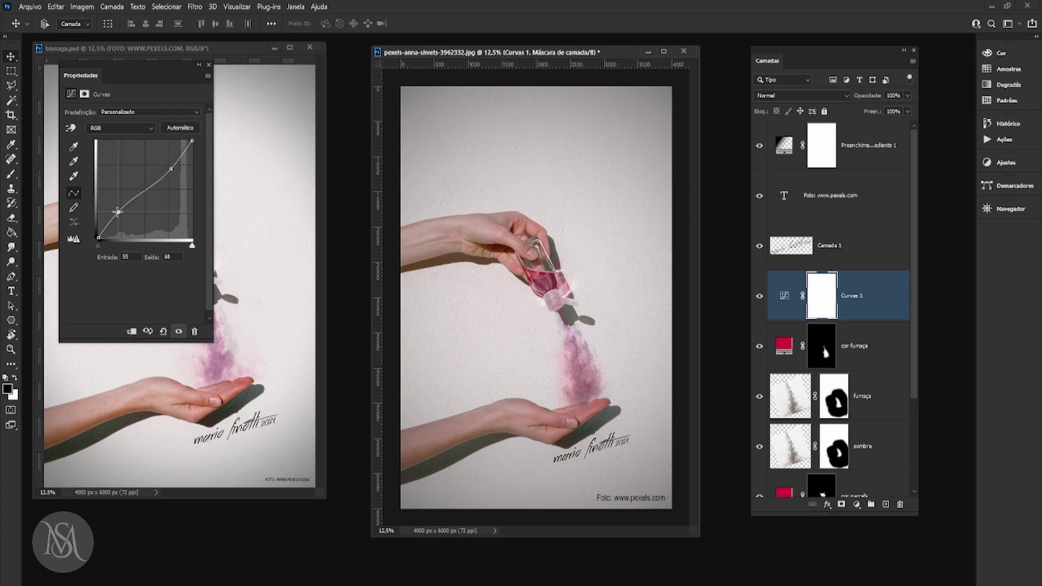
pyautogui.moveTo(170, 172); pyautogui.dragTo(160, 163)
pyautogui.moveTo(118, 212); pyautogui.dragTo(123, 217)
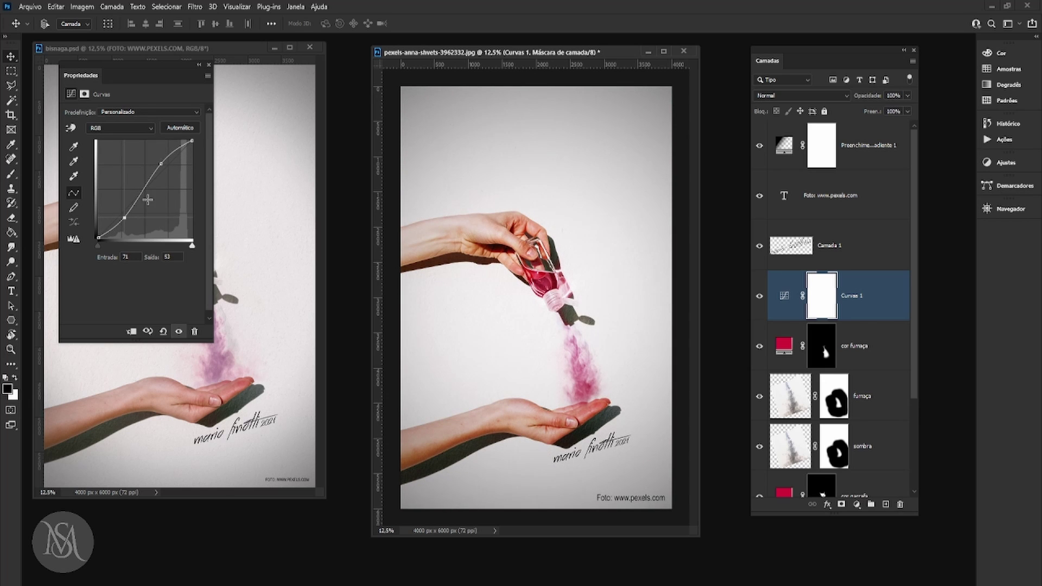
pyautogui.moveTo(161, 164); pyautogui.dragTo(164, 162)
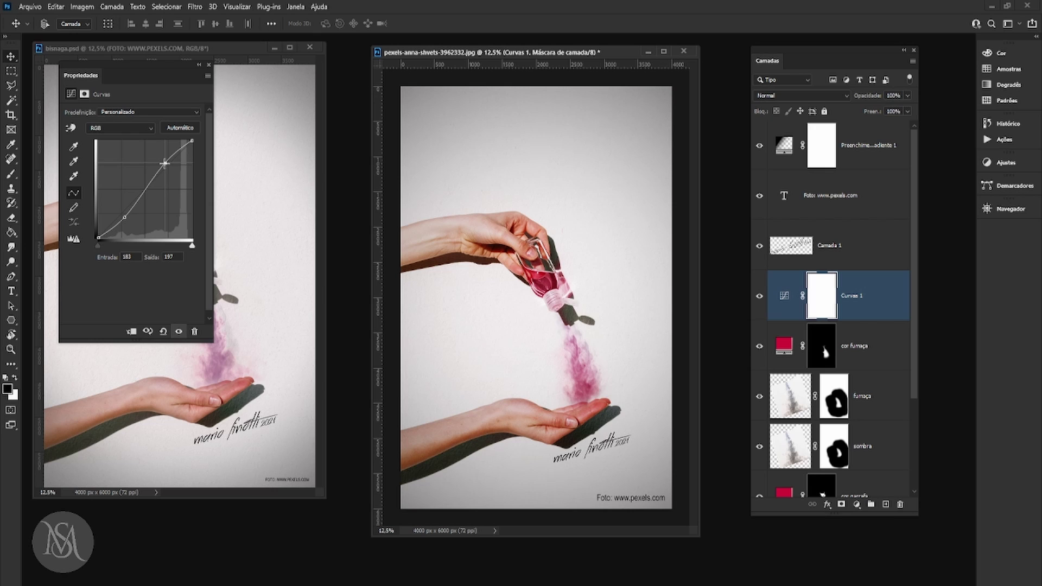
pyautogui.click(209, 65)
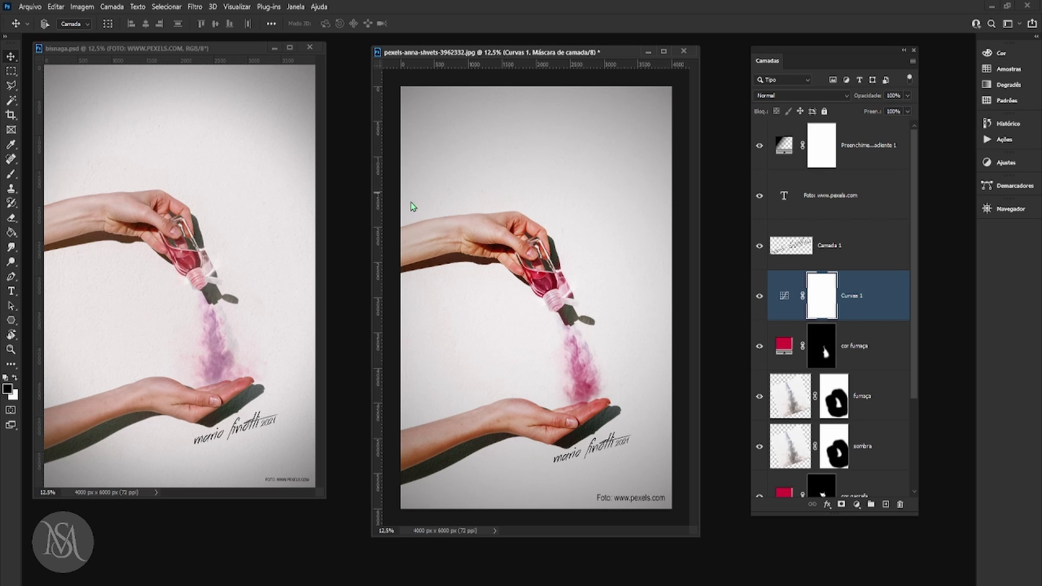
pyautogui.doubleClick(785, 302)
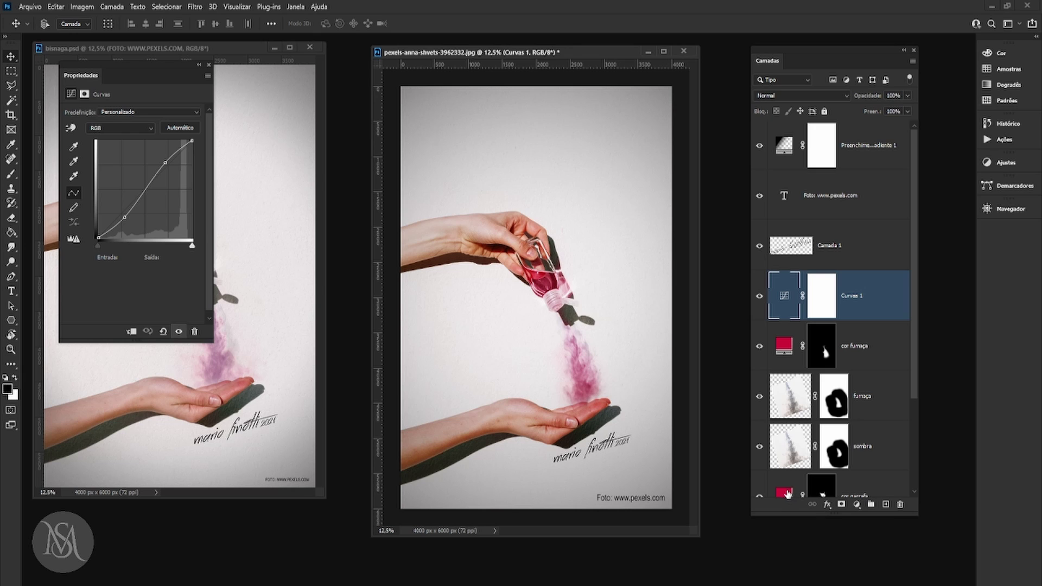
pyautogui.click(208, 65)
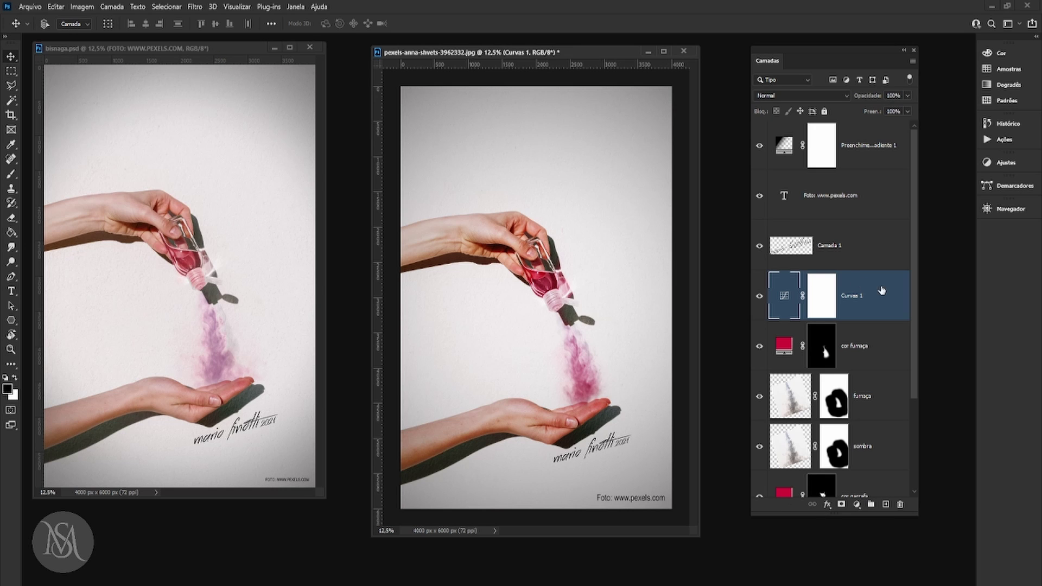
# Step: Rename the Curves adjustment layer as "Ajuste Curvas"
pyautogui.doubleClick(853, 296)
pyautogui.press('Home')
pyautogui.write('Ajuste')
pyautogui.press('Return')
# Step: Rename the signature layer "Camada 1" as "assinatura"
pyautogui.doubleClick(830, 245)
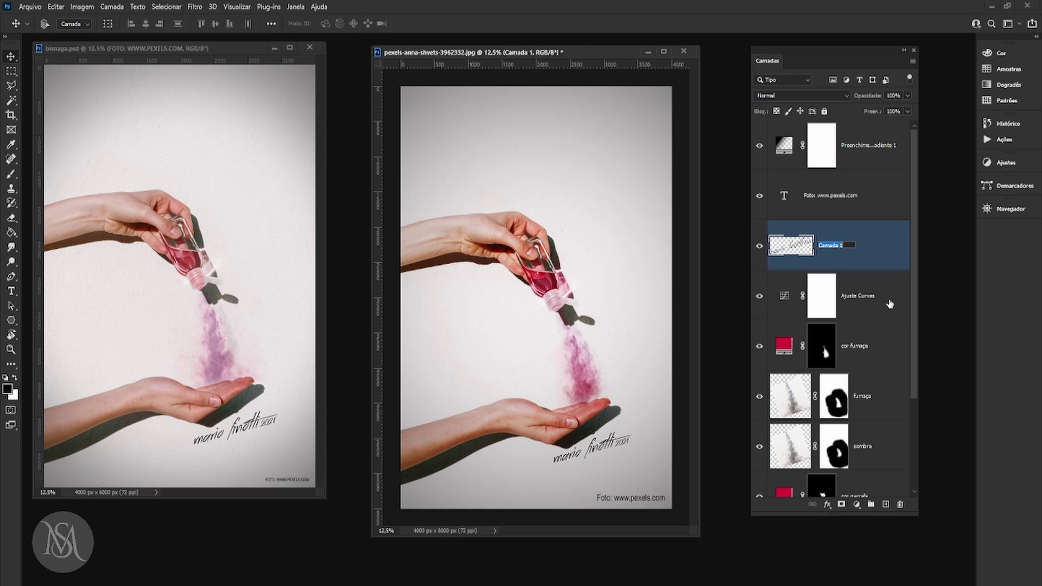
pyautogui.write('al')
pyautogui.write('sinatura')
pyautogui.press('Return')
# Step: Rename the gradient fill layer above the credit text as "vignette"
pyautogui.click(863, 152)
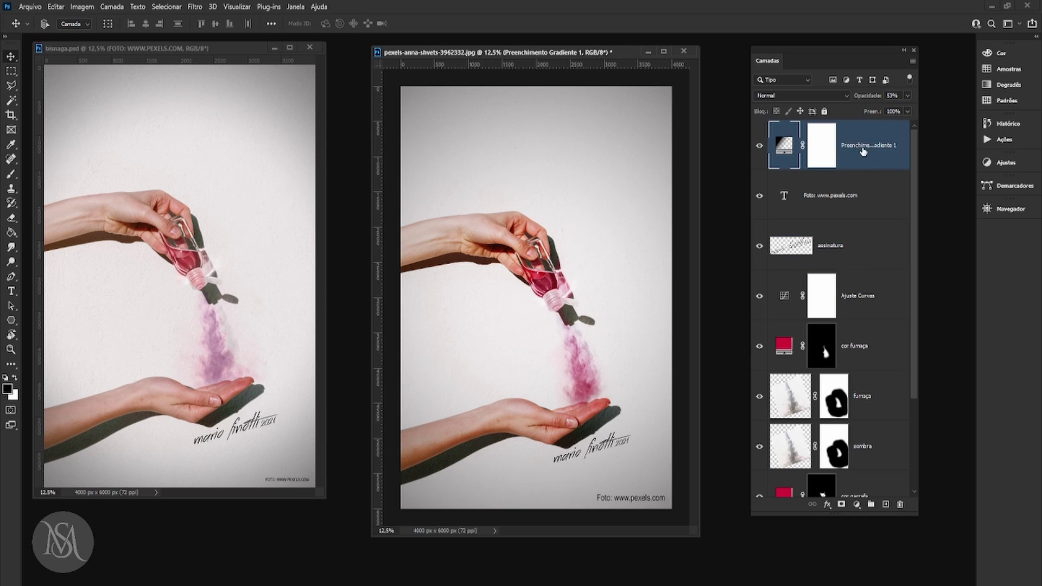
pyautogui.doubleClick(863, 147)
pyautogui.write('vinhe')
pyautogui.write('tte')
pyautogui.press('Return')
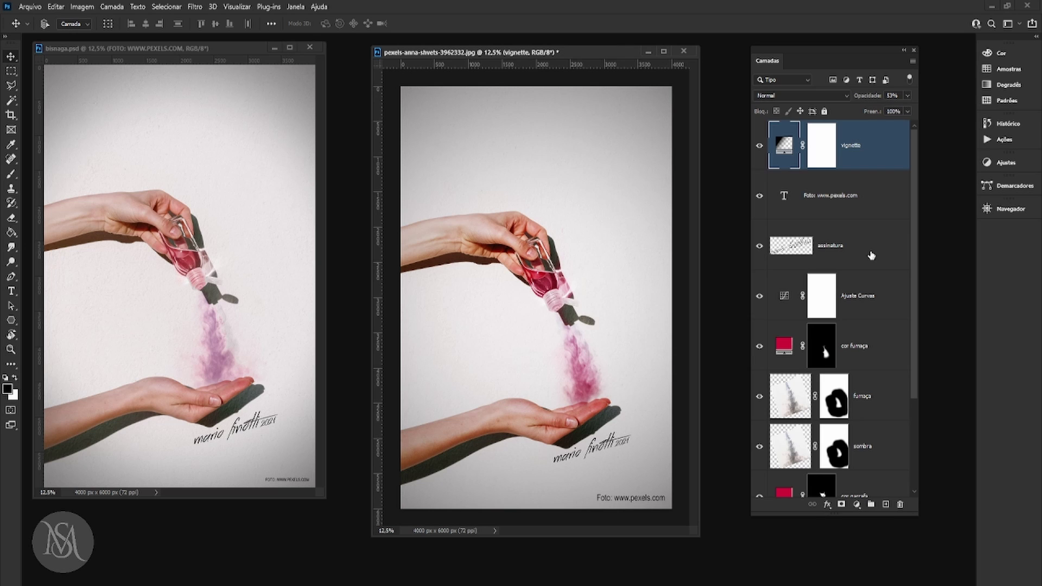
# Step: Close the reference document bisnaga.psd and move the composite's window towards the middle of the workspace
pyautogui.click(310, 47)
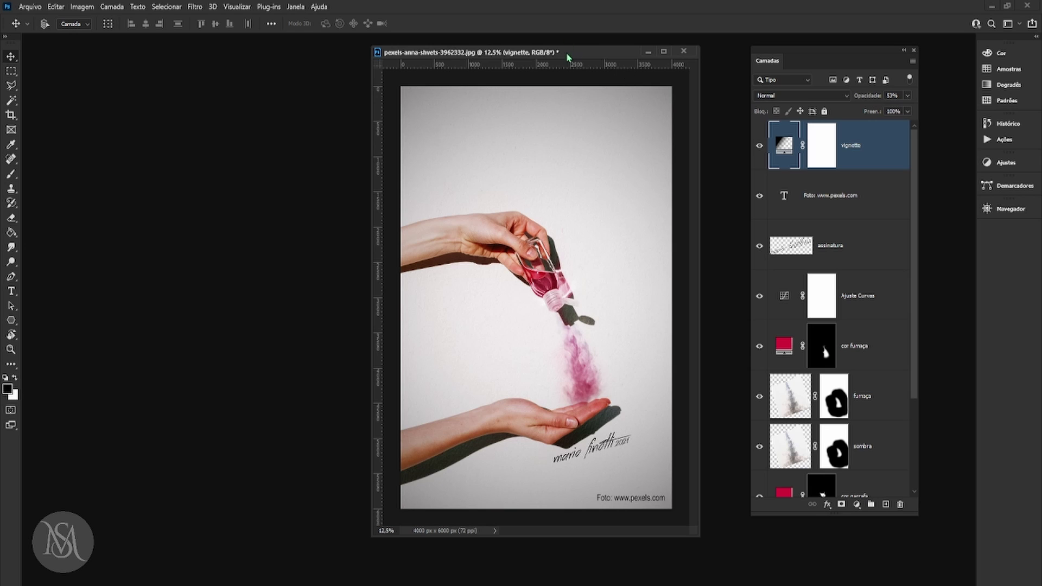
pyautogui.moveTo(568, 57); pyautogui.dragTo(494, 59)
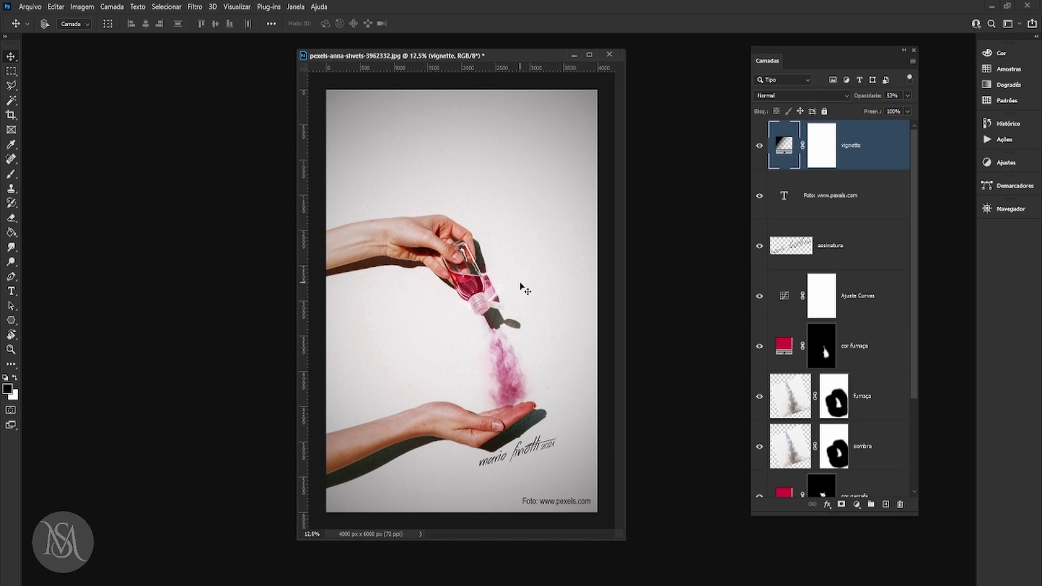
# Step: Lower the "fumaça" layer's opacity to 52%
pyautogui.click(876, 400)
pyautogui.click(908, 95)
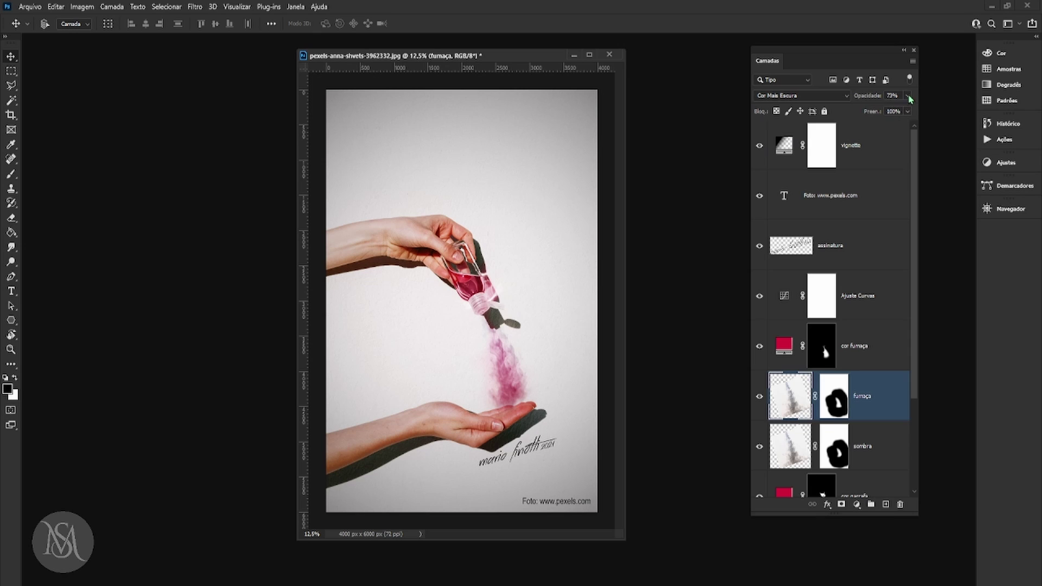
pyautogui.moveTo(899, 111)
pyautogui.mouseDown()
pyautogui.moveTo(874, 112)
pyautogui.moveTo(888, 113)
pyautogui.mouseUp()
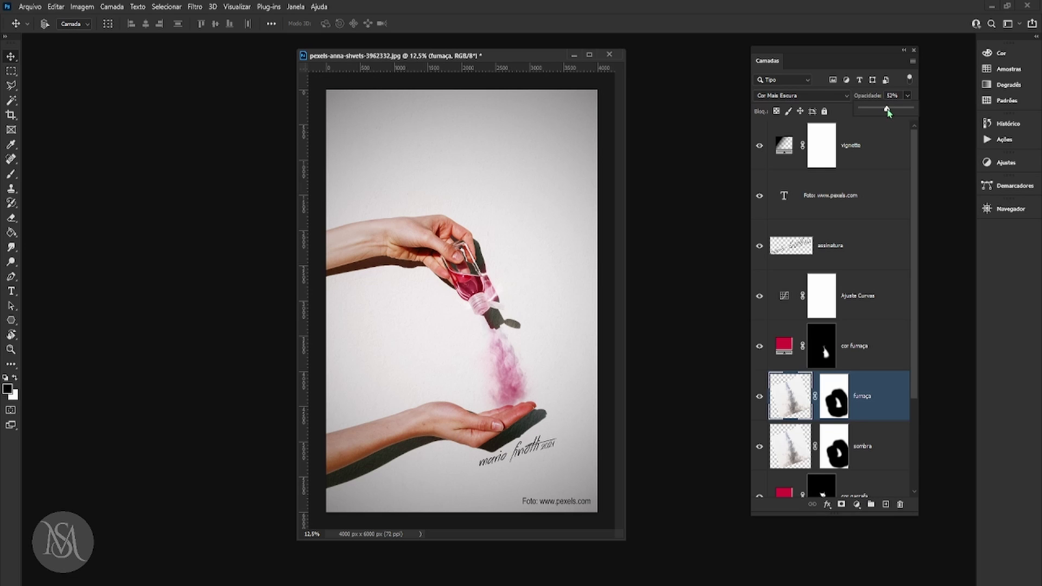